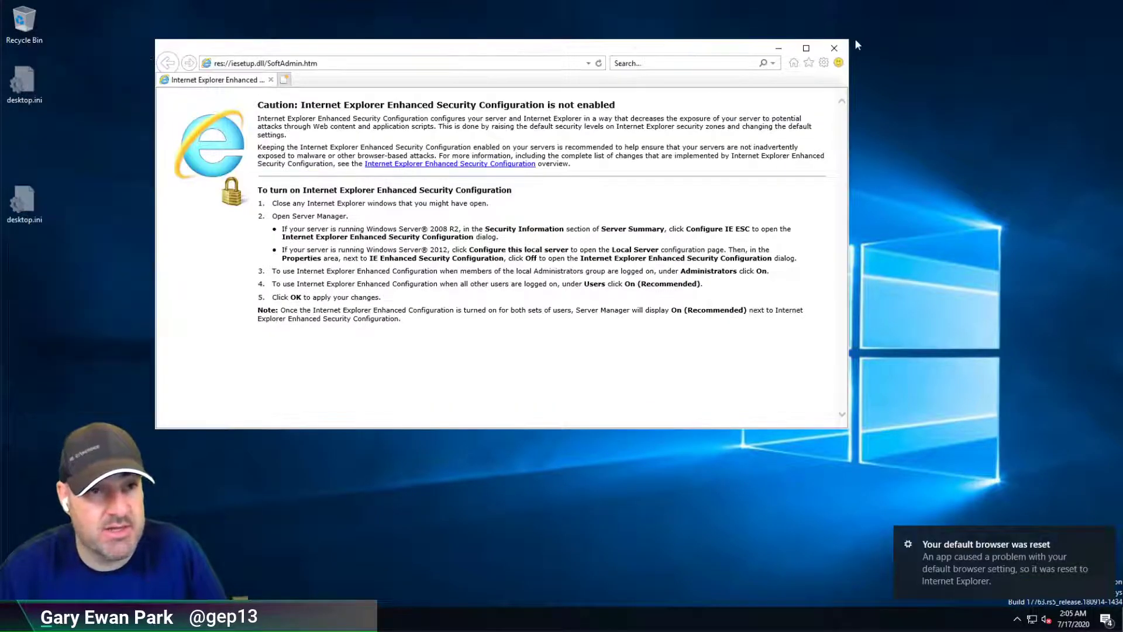
# Load chocolatey.org in the browser and maximize the window.
pyautogui.click(462, 63)
pyautogui.write('choco')
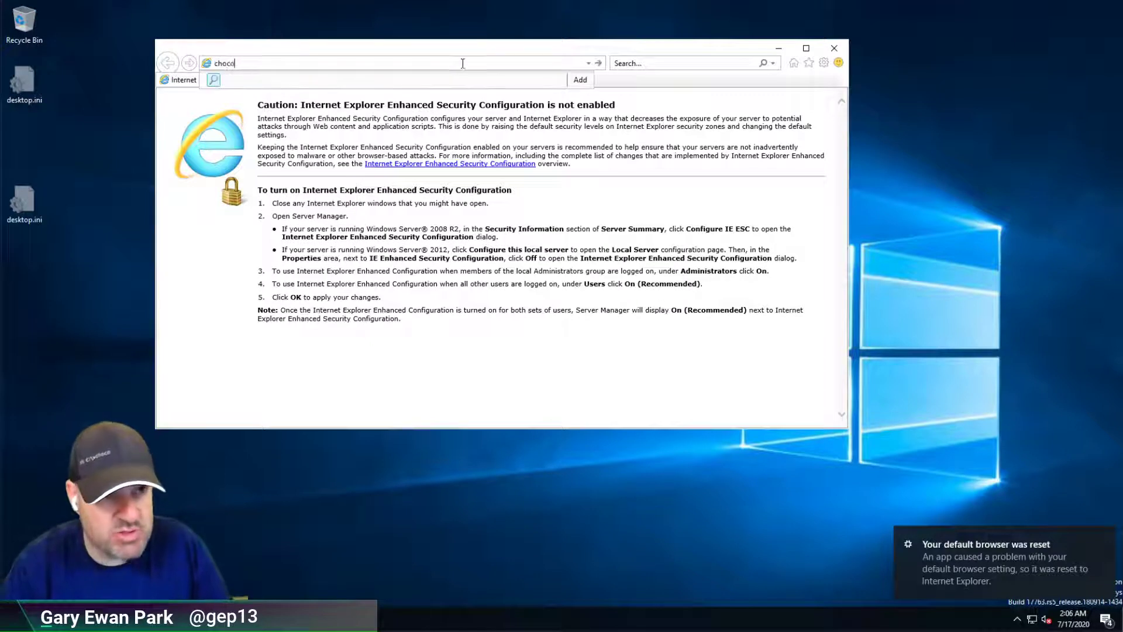
pyautogui.write('latey.org')
pyautogui.press('Return')
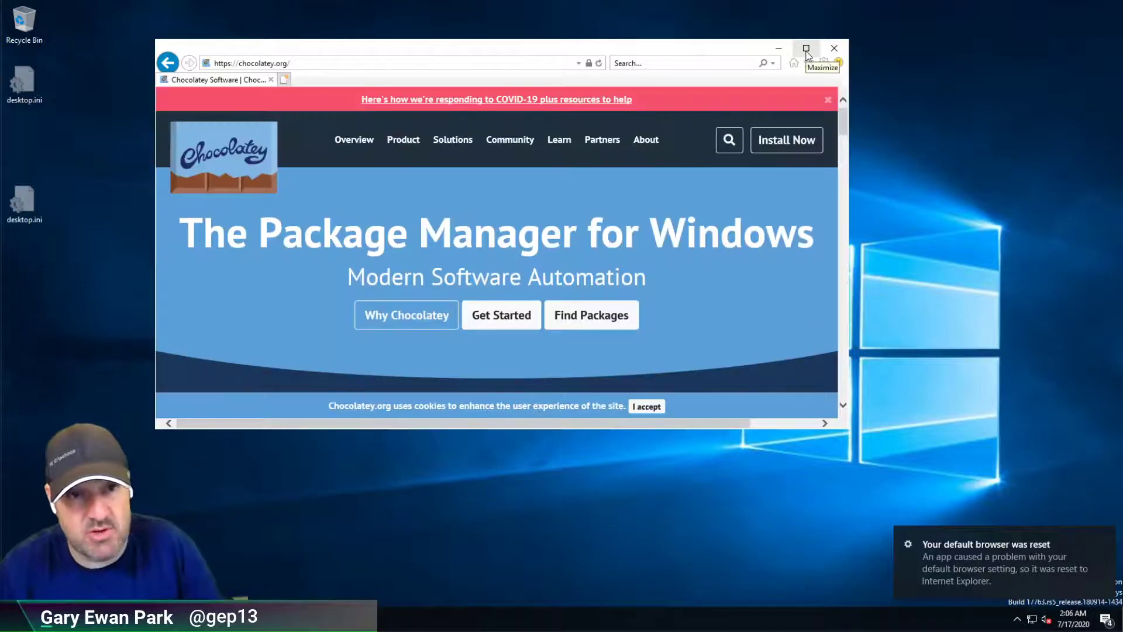
pyautogui.click(806, 49)
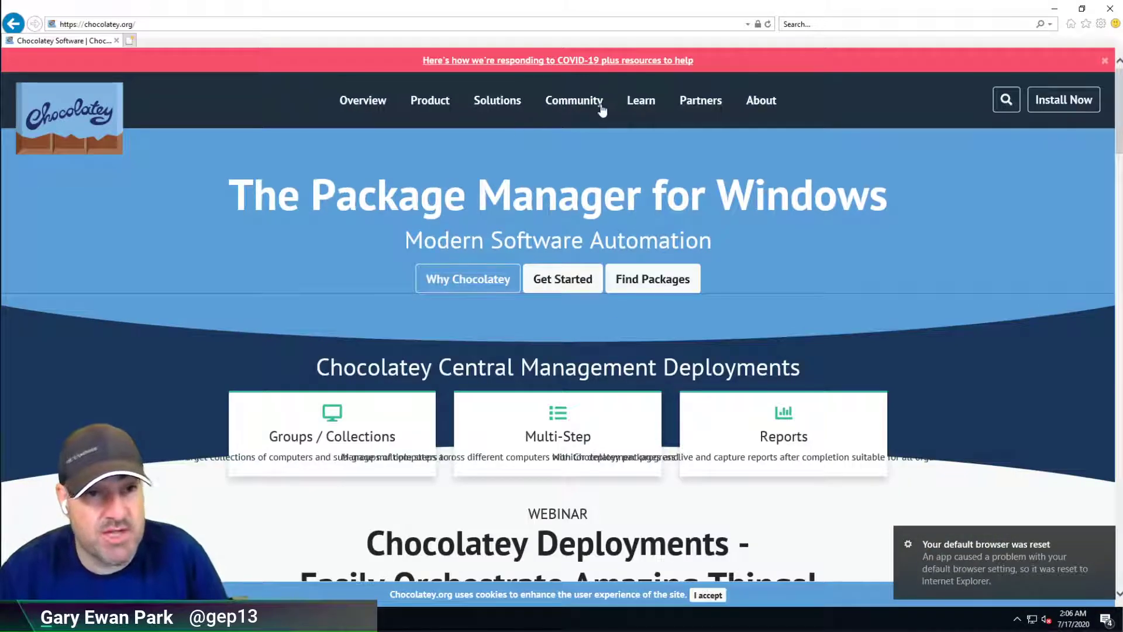
# Open the Docs page from the site's learning resources.
pyautogui.click(639, 104)
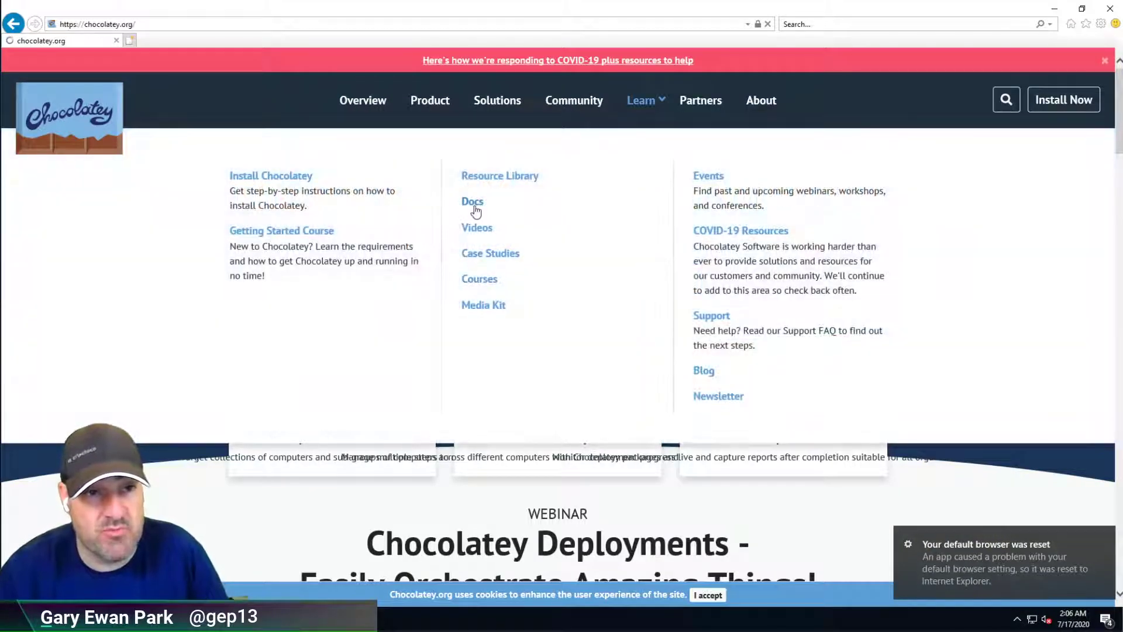
pyautogui.click(477, 209)
pyautogui.scroll(-4, 165, 399)
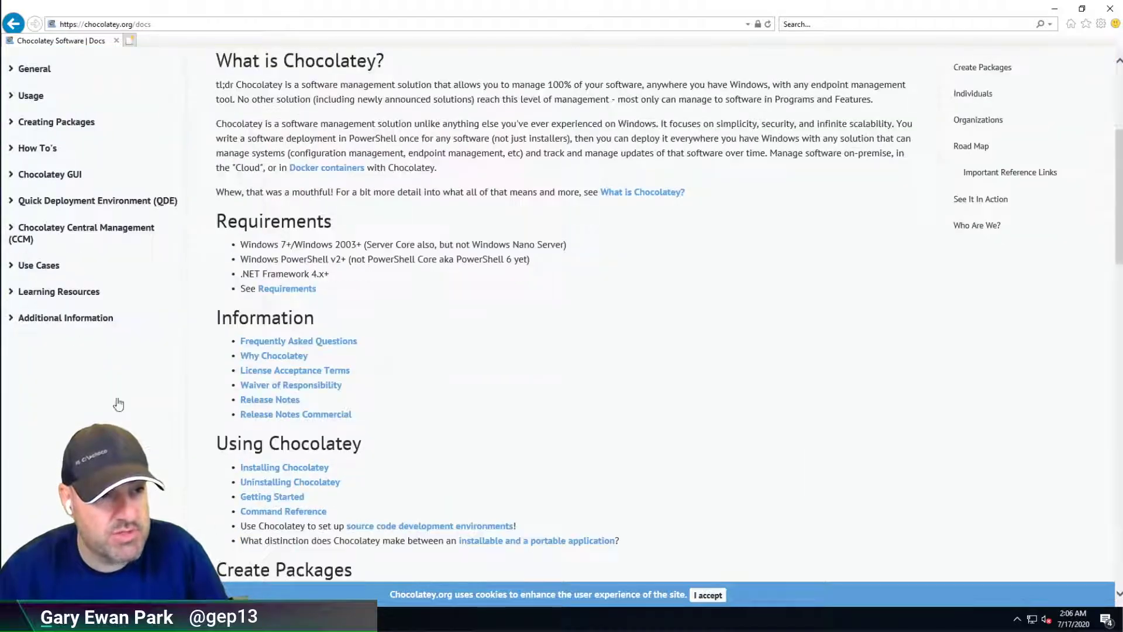
# Expand the How To's topics and open the guide on setting up Chocolatey for internal/organizational use.
pyautogui.scroll(1, 42, 201)
pyautogui.click(26, 231)
pyautogui.scroll(-5, 95, 263)
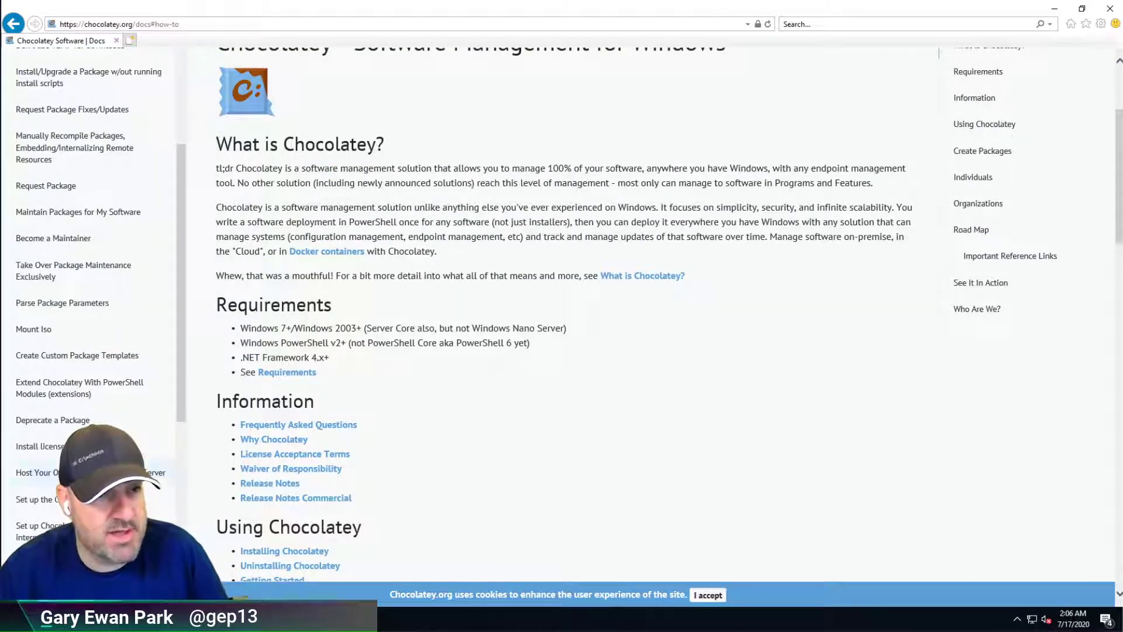
pyautogui.scroll(-1, 111, 392)
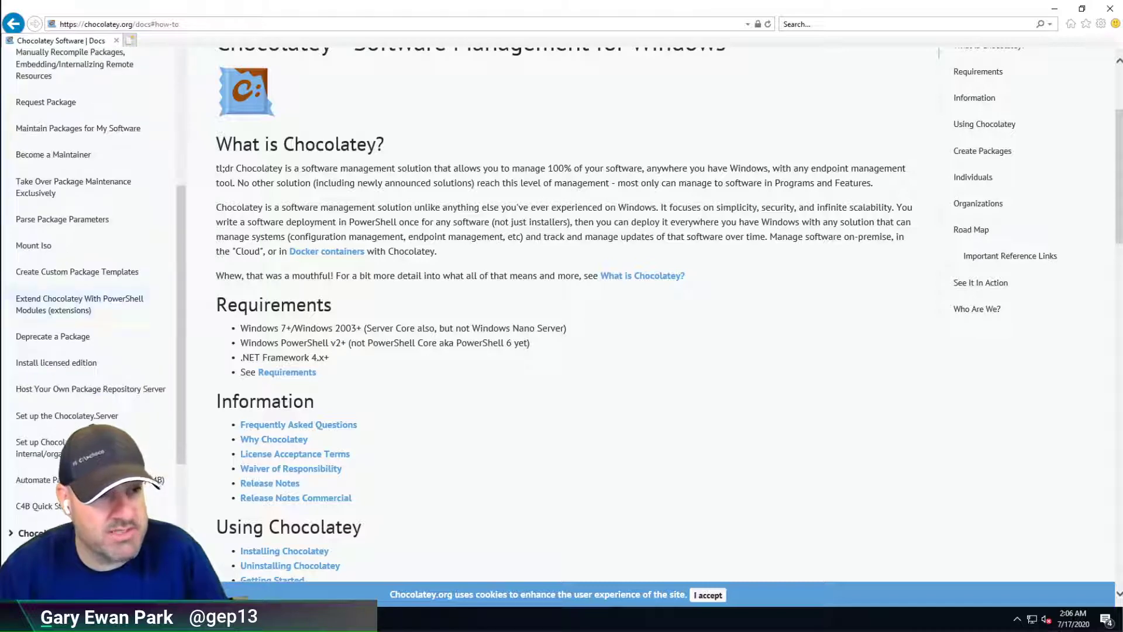
pyautogui.click(87, 446)
# Go to the guide's Exercise 1 on installation without network access and duplicate that page in a second tab.
pyautogui.scroll(-3, 531, 261)
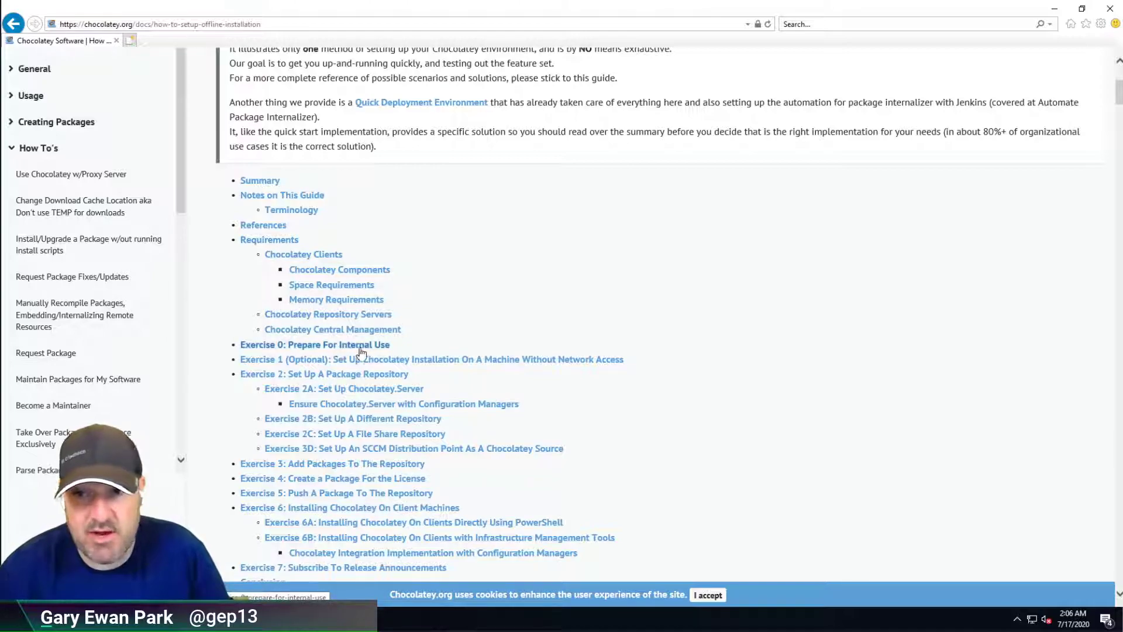
pyautogui.click(434, 367)
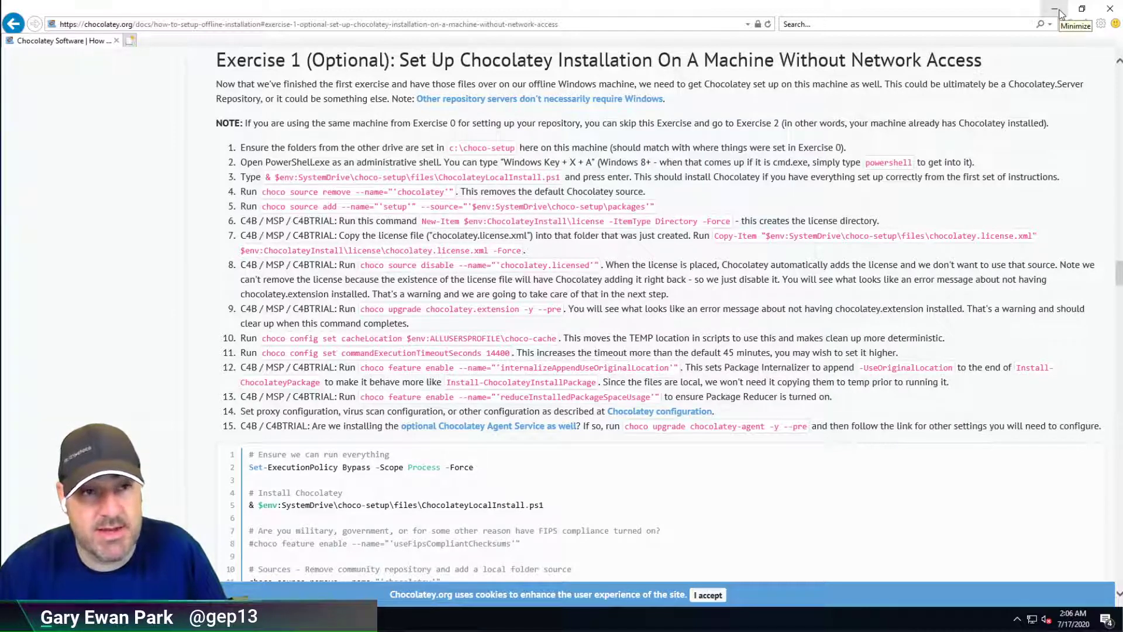
pyautogui.rightClick(98, 46)
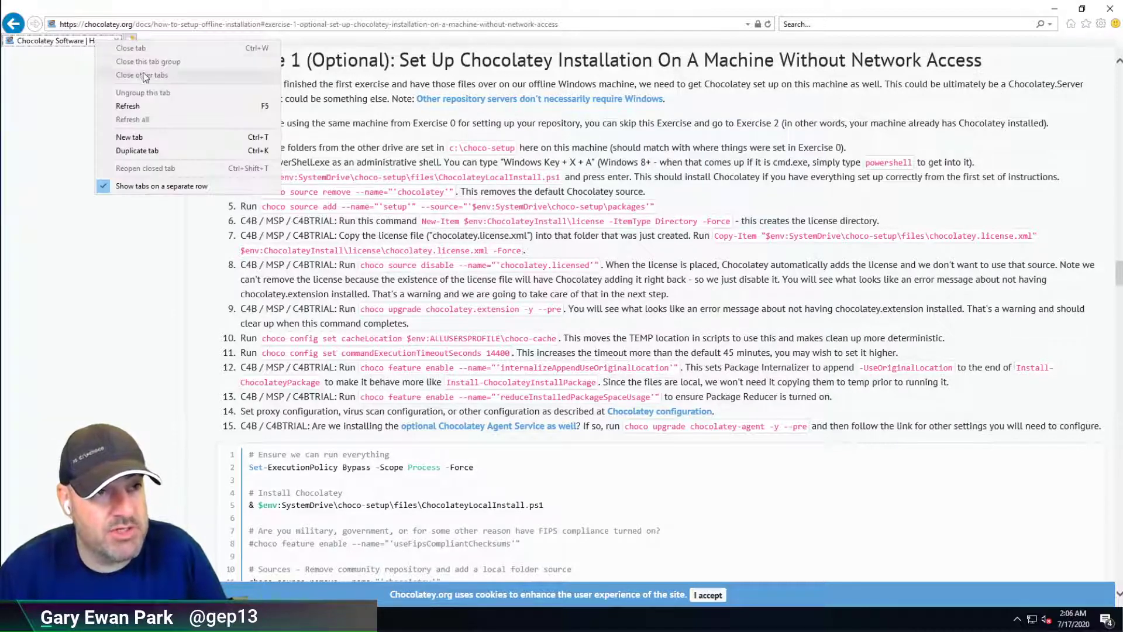
pyautogui.click(141, 151)
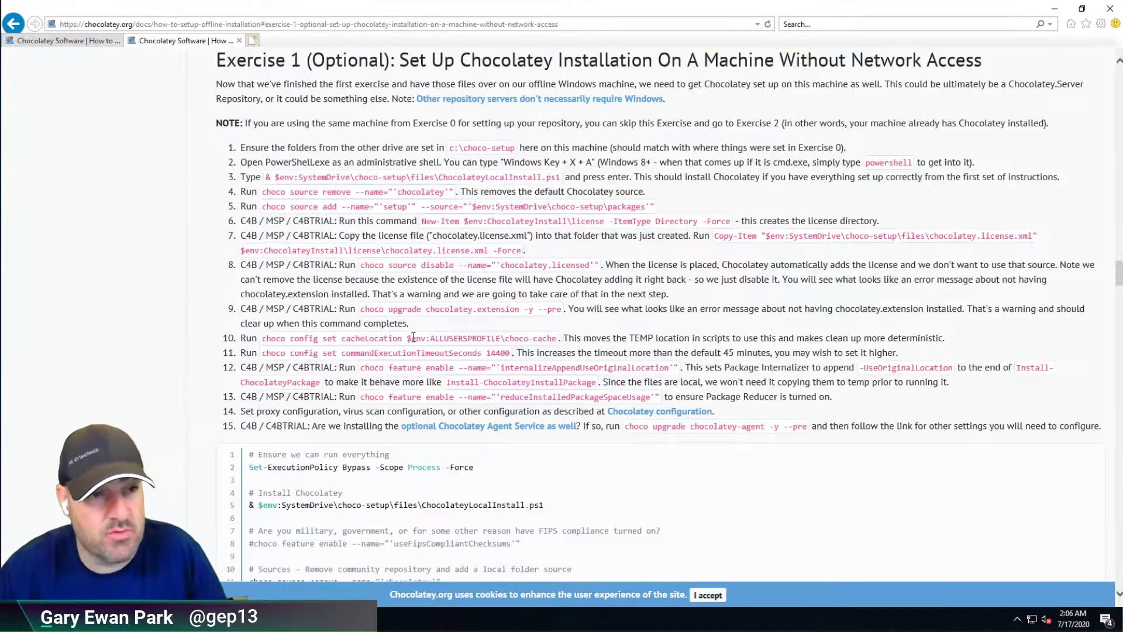
# In the duplicated tab, return to the table of contents and go to Exercise 2: Set Up A Package Repository.
pyautogui.scroll(20, 413, 338)
pyautogui.scroll(10, 404, 303)
pyautogui.scroll(-5, 368, 248)
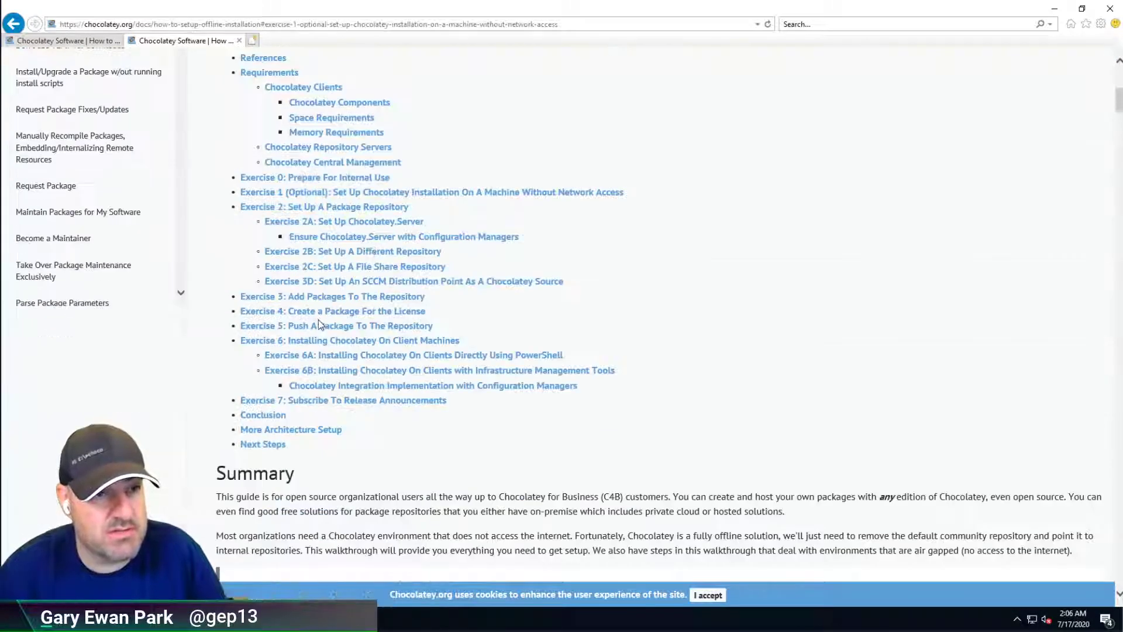
pyautogui.click(361, 208)
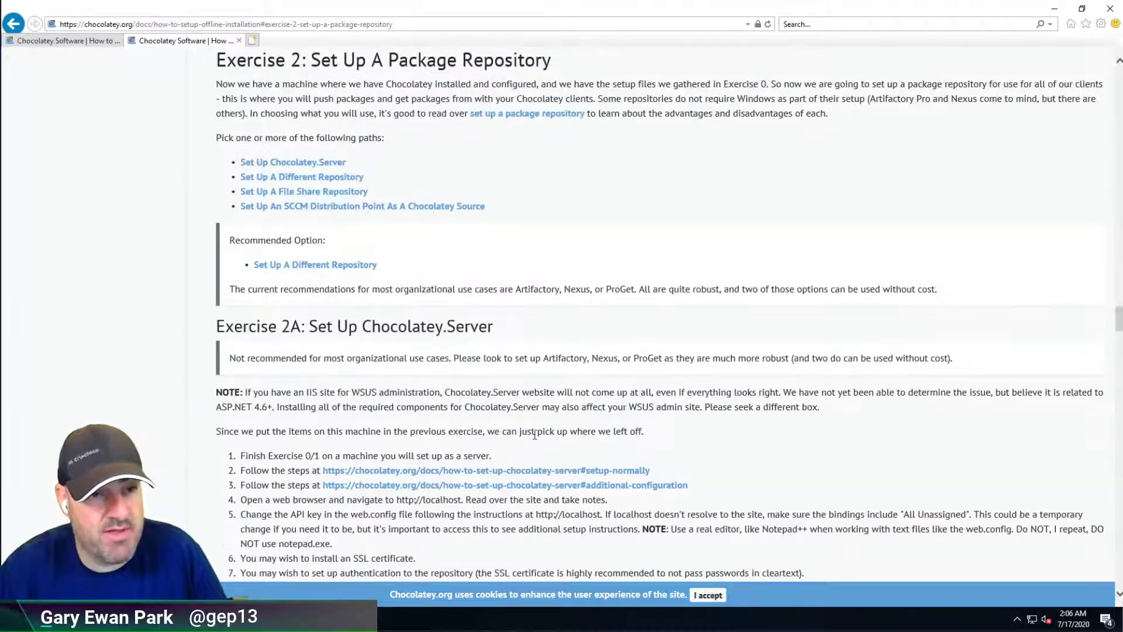
# Open the How To Set Up an Internal Repository page linked in Exercise 2B, and minimize the browser.
pyautogui.scroll(-10, 533, 429)
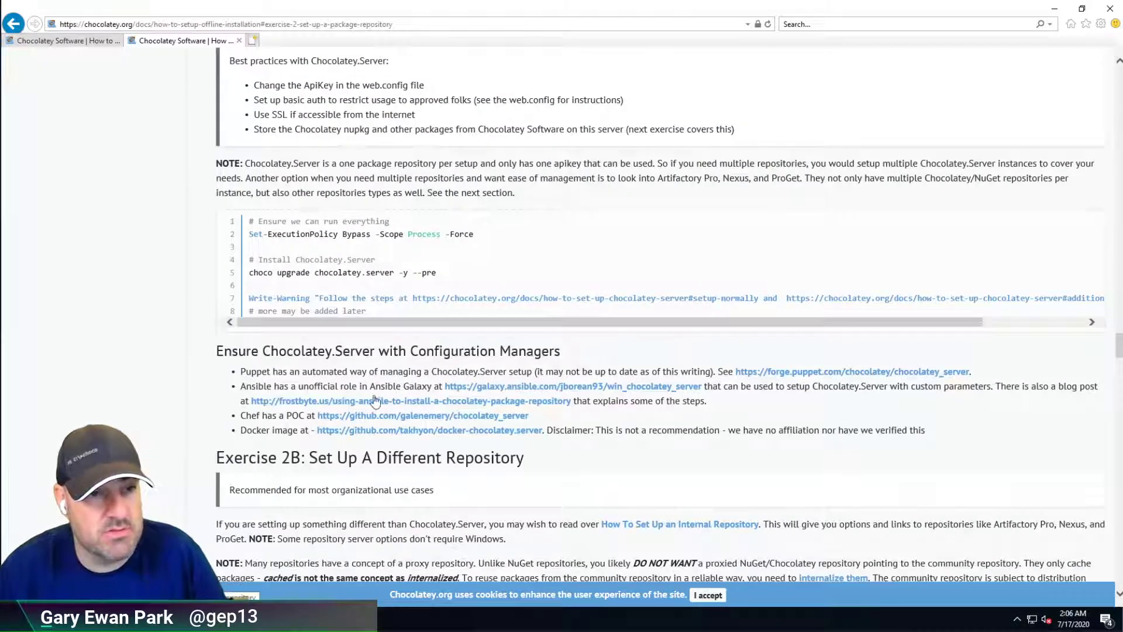
pyautogui.scroll(-3, 386, 401)
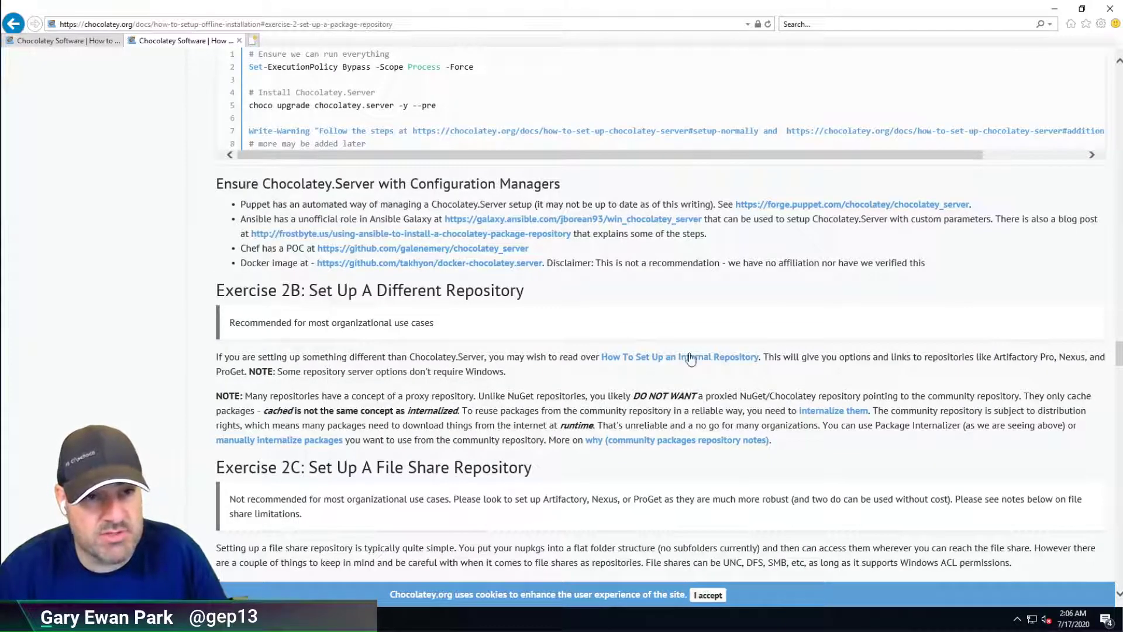
pyautogui.rightClick(705, 357)
pyautogui.click(714, 363)
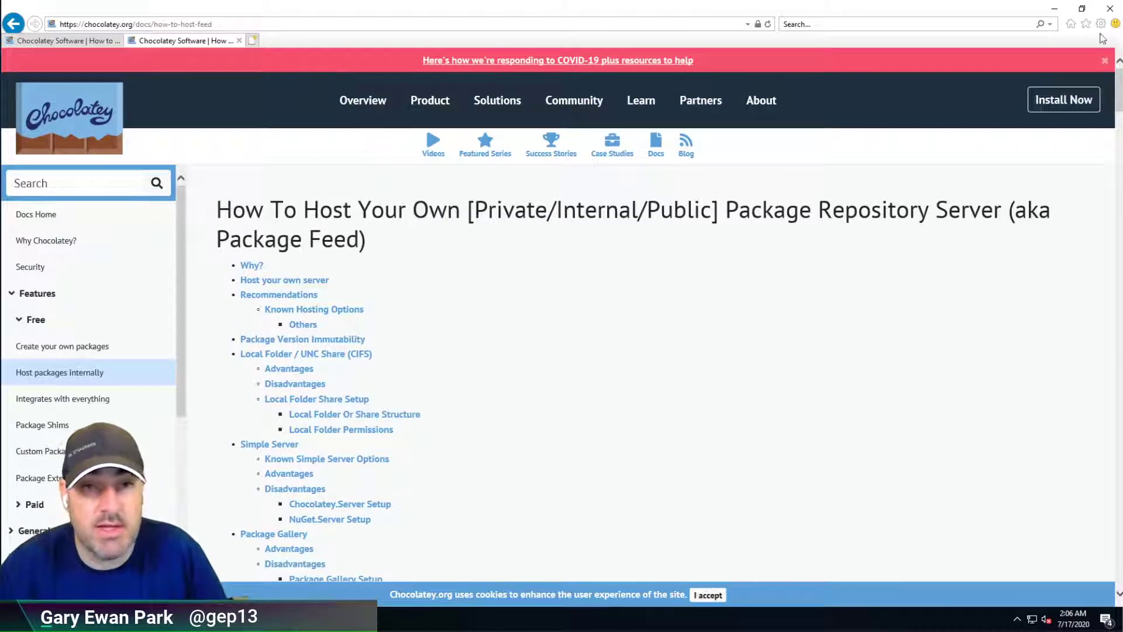
pyautogui.click(1055, 8)
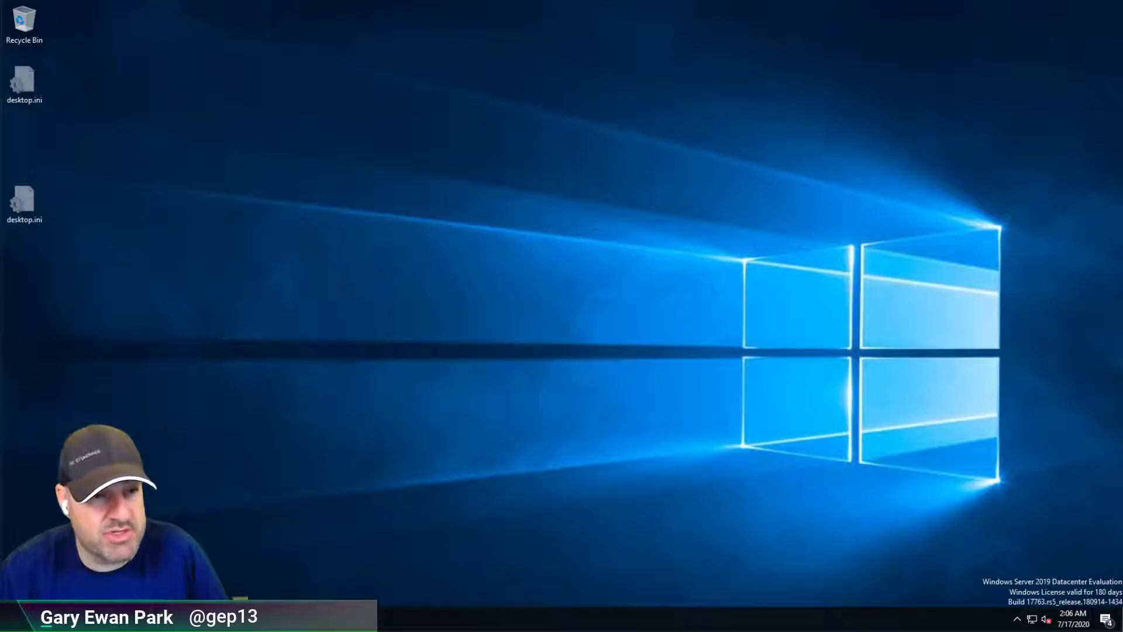
# Open two File Explorer windows and move them apart on the desktop.
pyautogui.press('super+e')
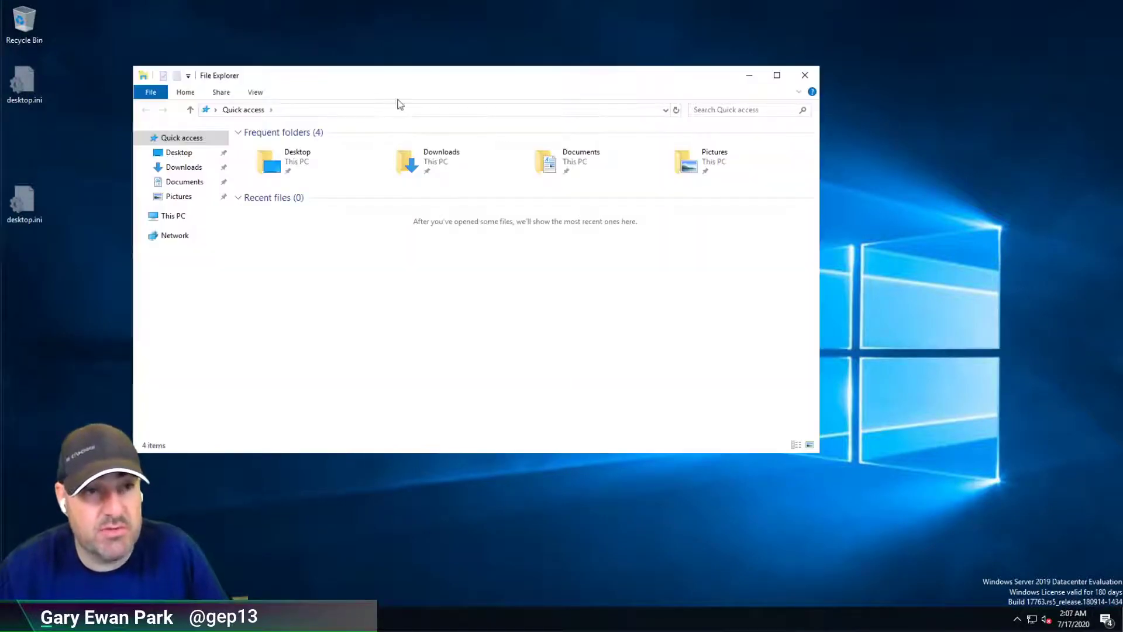
pyautogui.moveTo(414, 76); pyautogui.dragTo(668, 41)
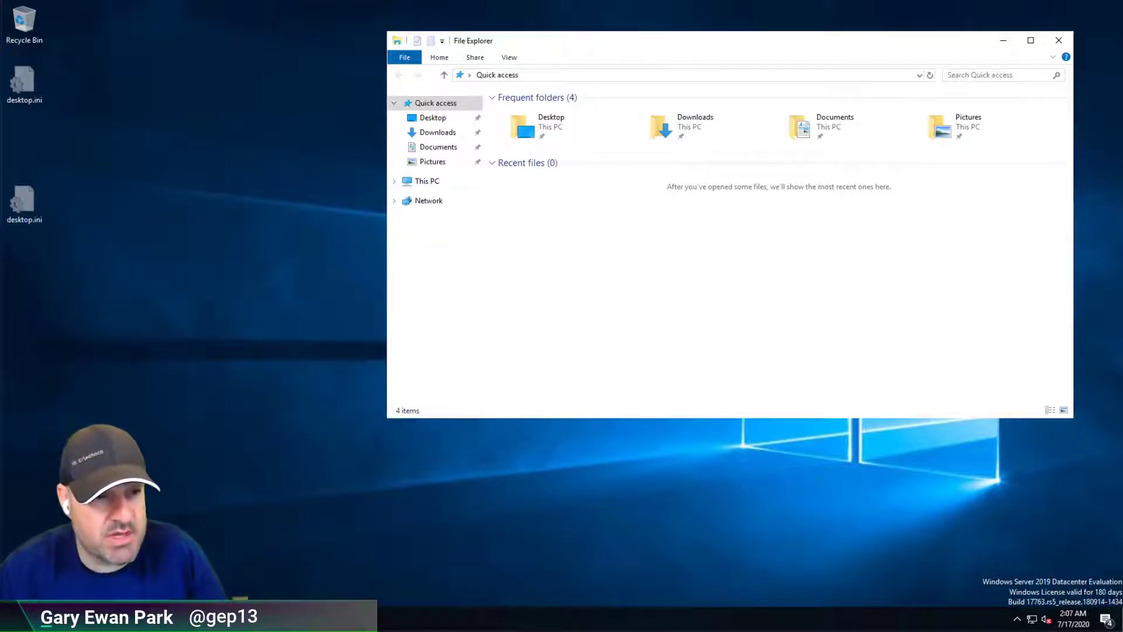
pyautogui.press('super+e')
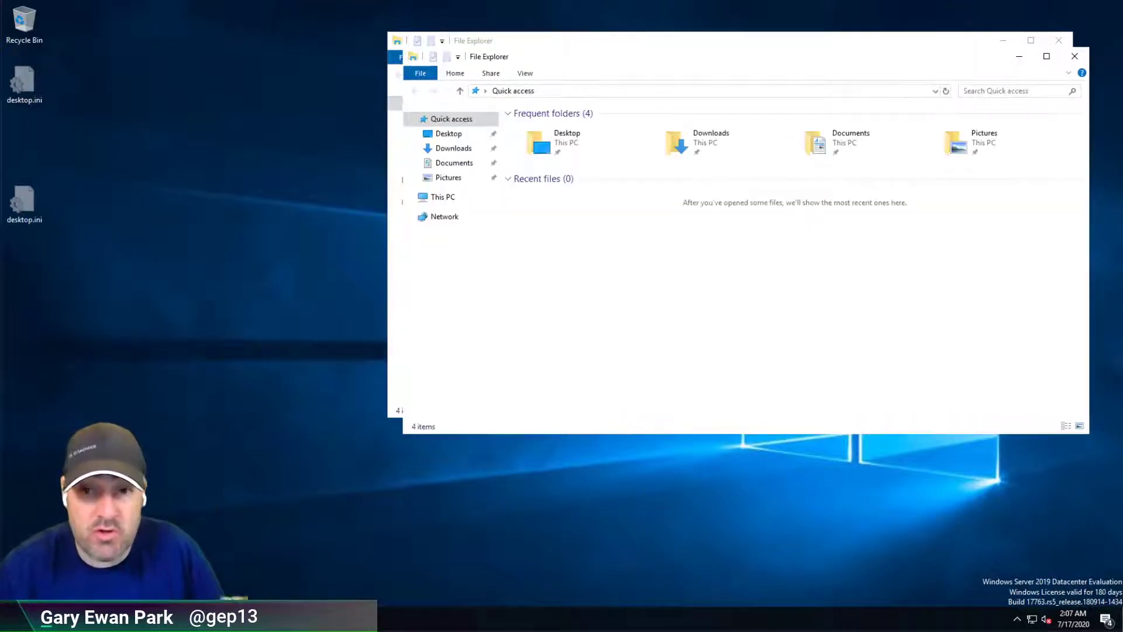
pyautogui.moveTo(832, 62); pyautogui.dragTo(617, 110)
# Browse to the network share \\workstation\c$ in the second File Explorer window.
pyautogui.click(431, 142)
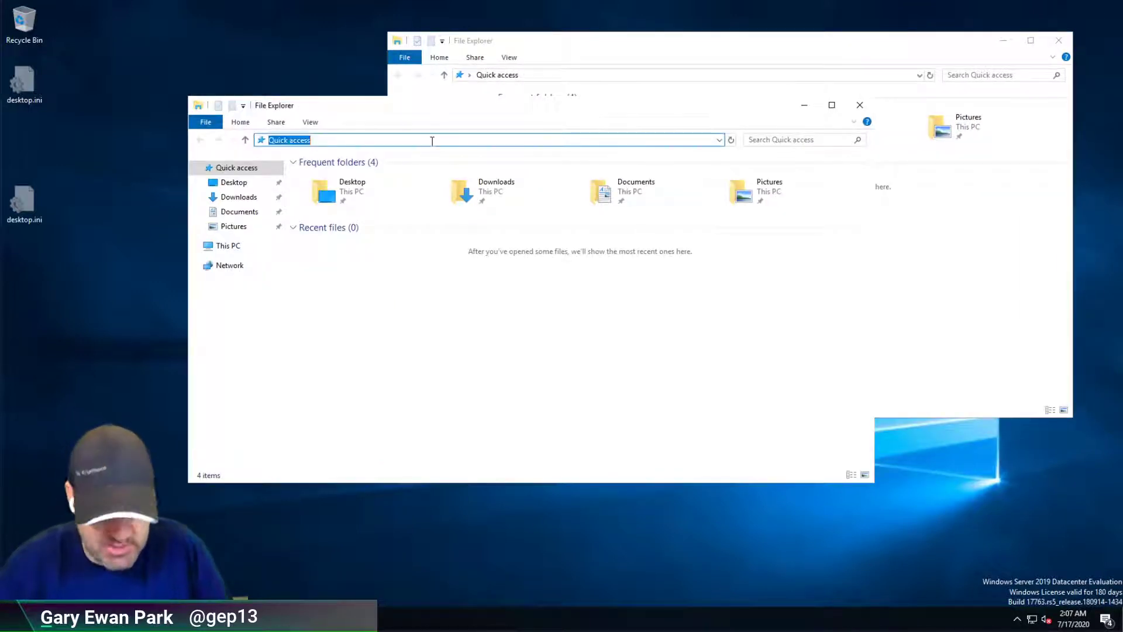
pyautogui.write('\\works')
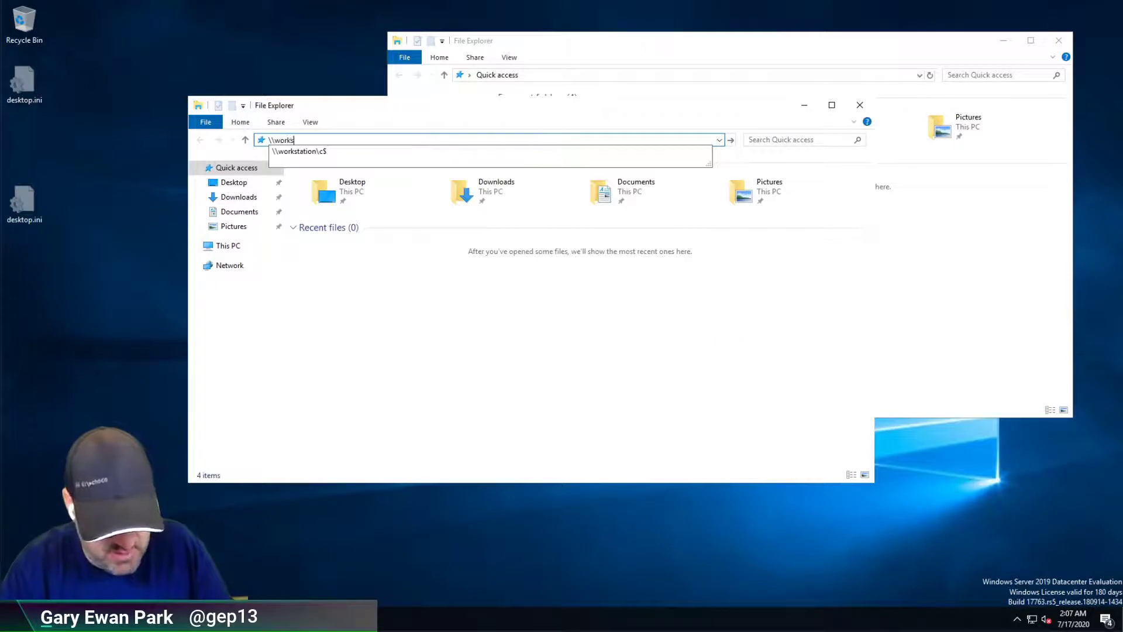
pyautogui.press('Down')
pyautogui.press('Return')
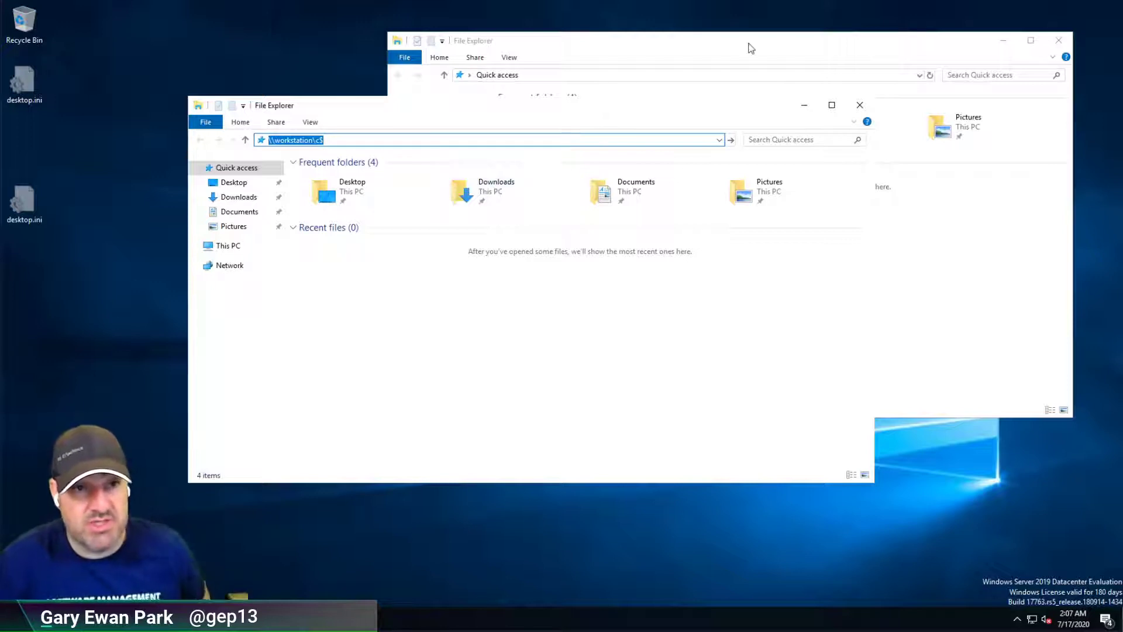
# Show the contents of the local Windows 2019 (C:) drive in the first File Explorer window.
pyautogui.click(751, 48)
pyautogui.click(426, 180)
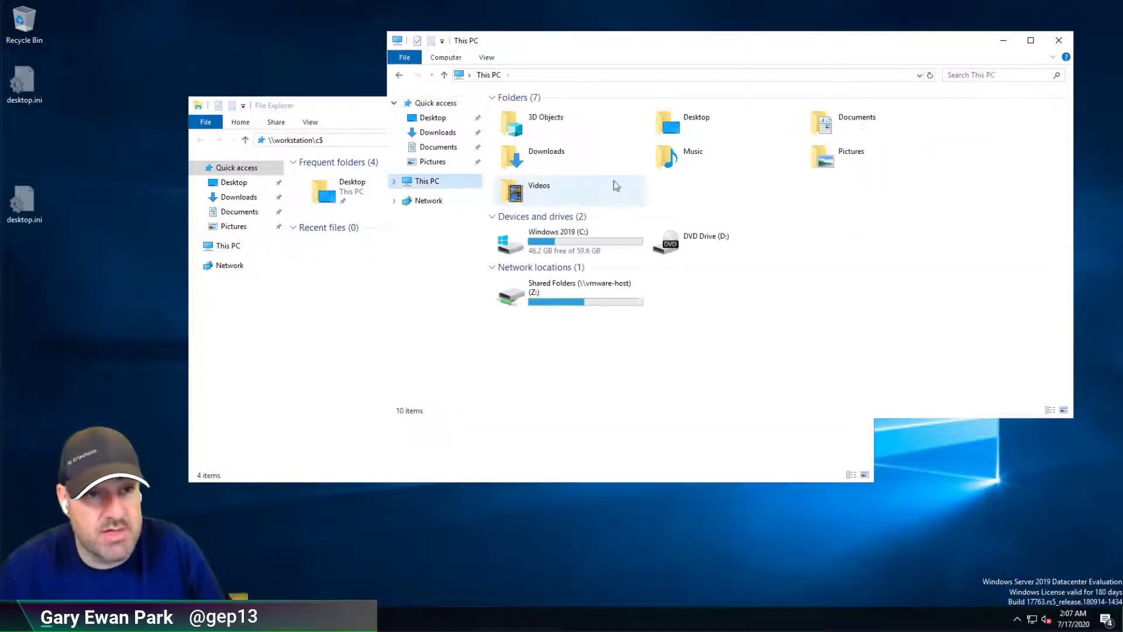
pyautogui.doubleClick(558, 236)
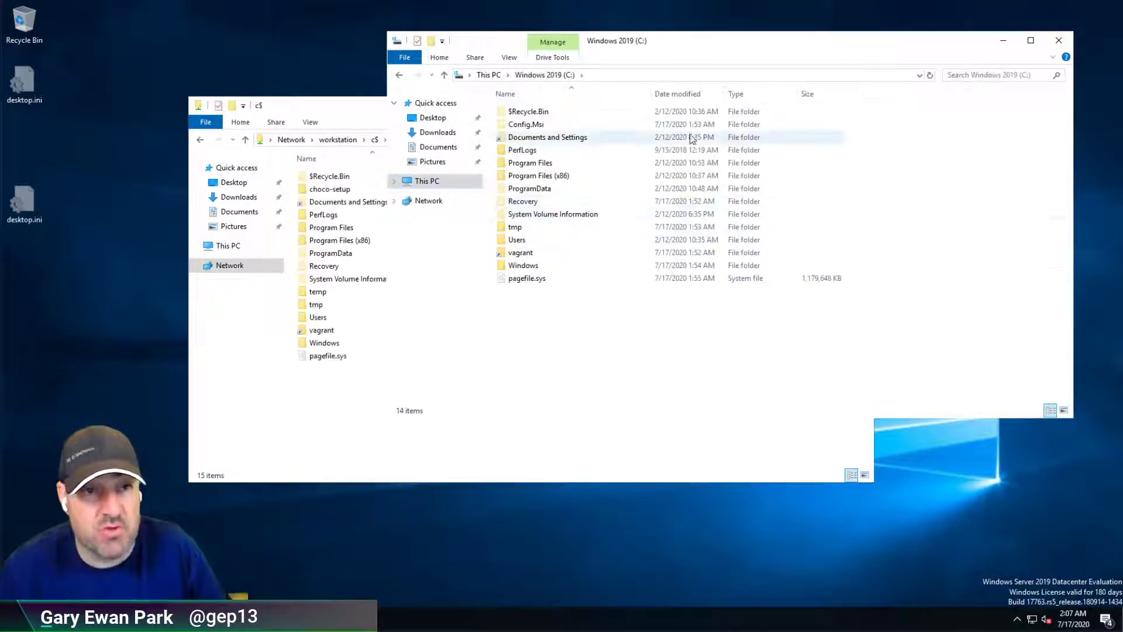
# Arrange the two windows and copy the choco-setup folder from \\workstation\c$ to the local C: drive.
pyautogui.click(344, 114)
pyautogui.moveTo(343, 114); pyautogui.dragTo(221, 162)
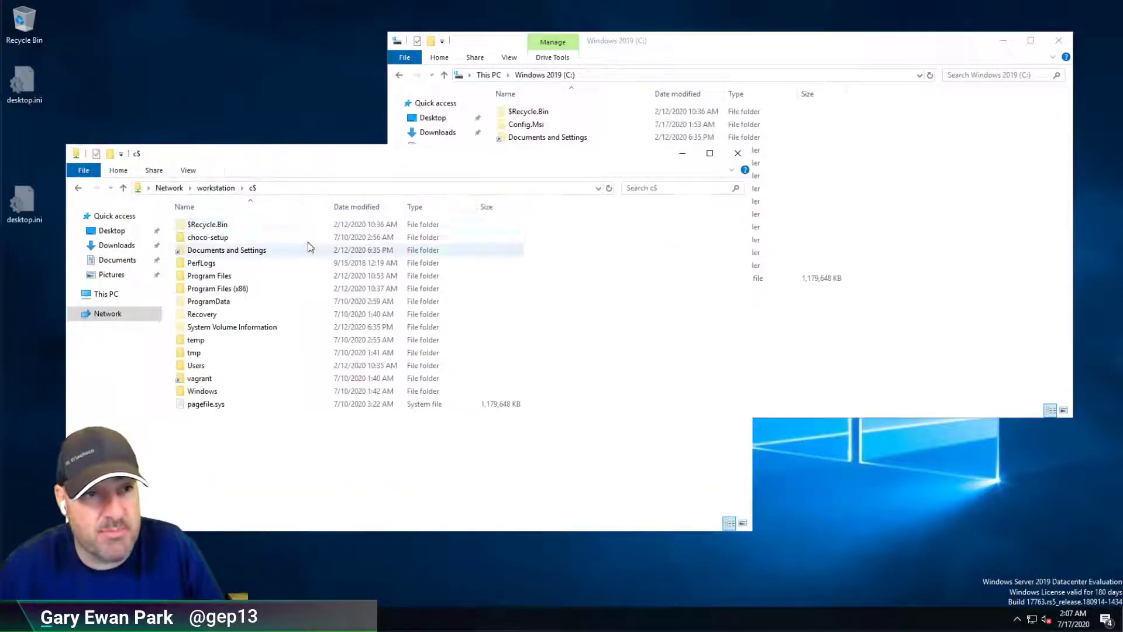
pyautogui.moveTo(230, 241)
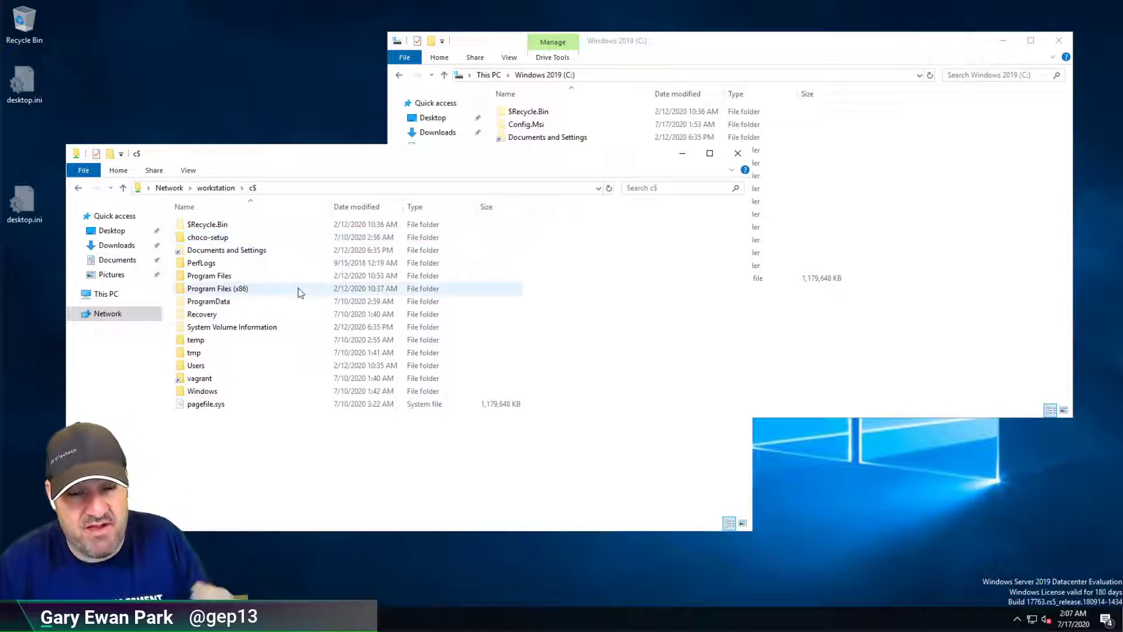
pyautogui.moveTo(300, 292)
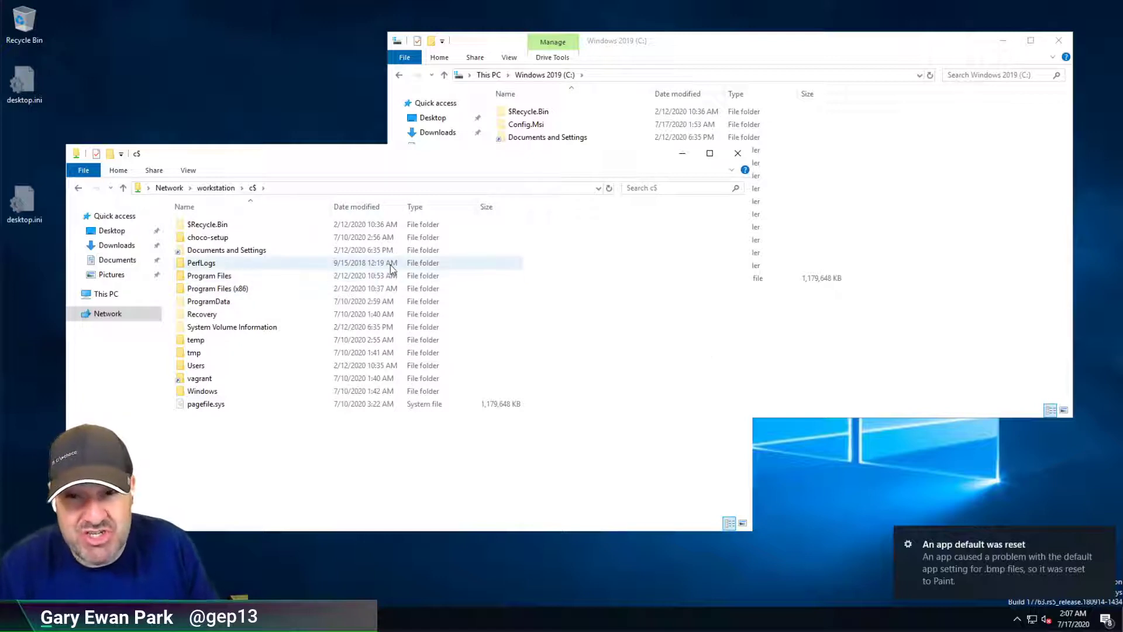
pyautogui.click(219, 242)
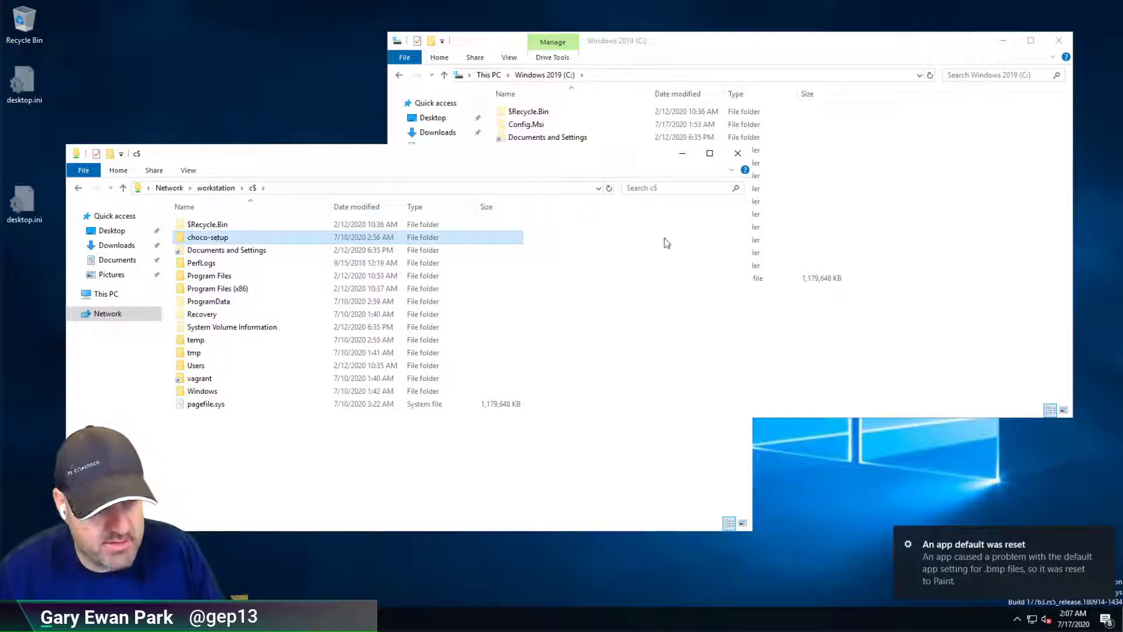
pyautogui.click(890, 328)
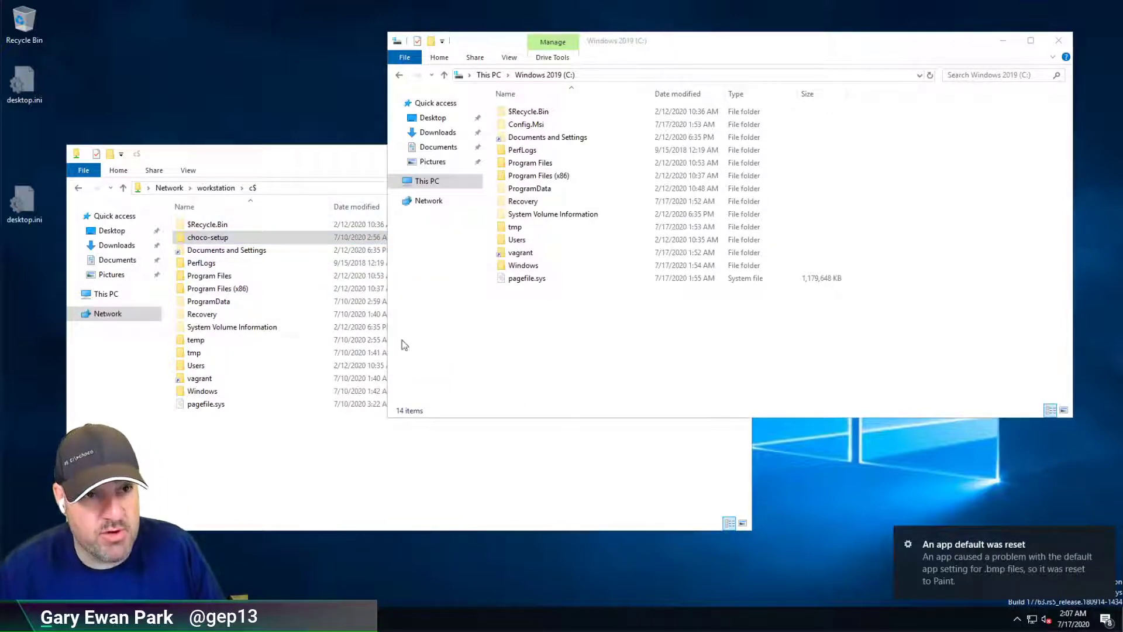
pyautogui.moveTo(223, 237); pyautogui.dragTo(585, 328)
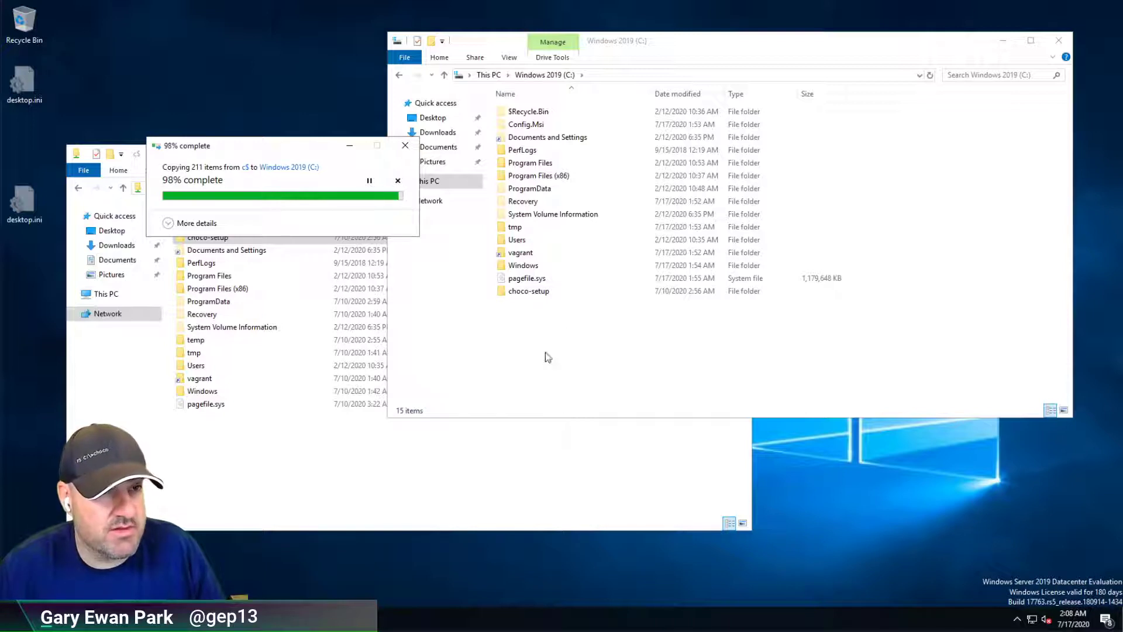
# Launch Control Panel and open the Network and Sharing Center.
pyautogui.press('super')
pyautogui.press('super+i')
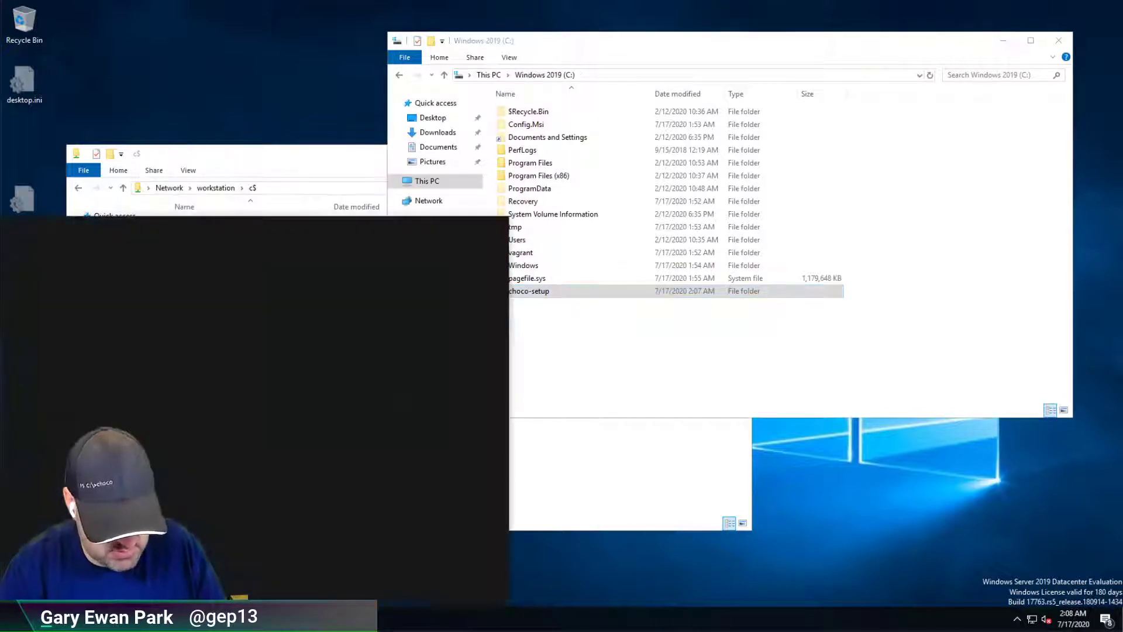
pyautogui.write('control')
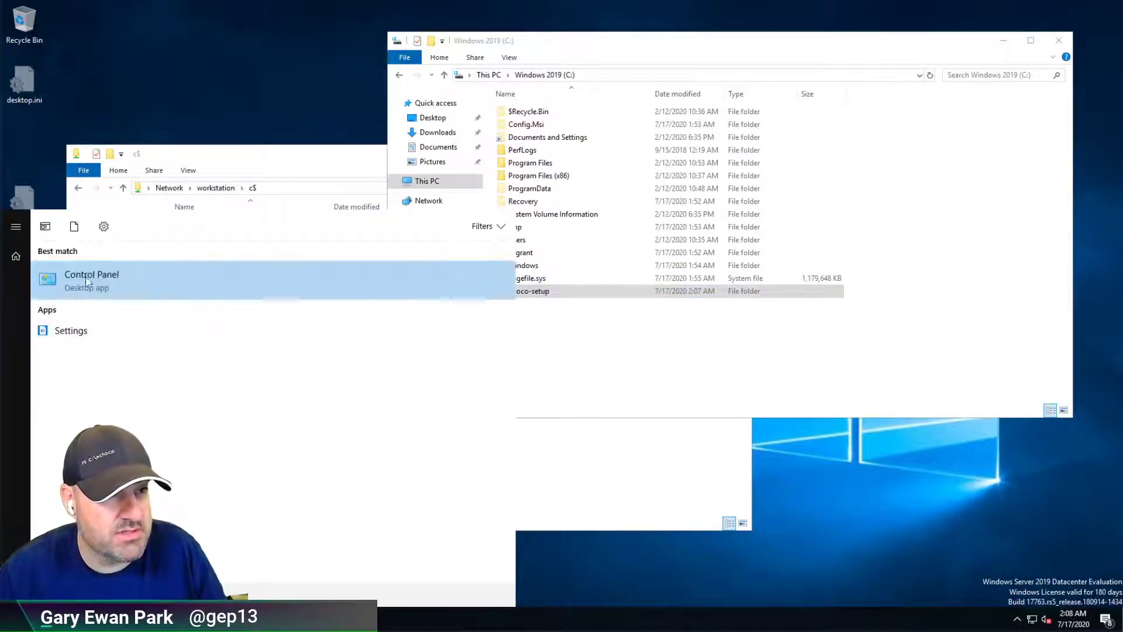
pyautogui.press('Return')
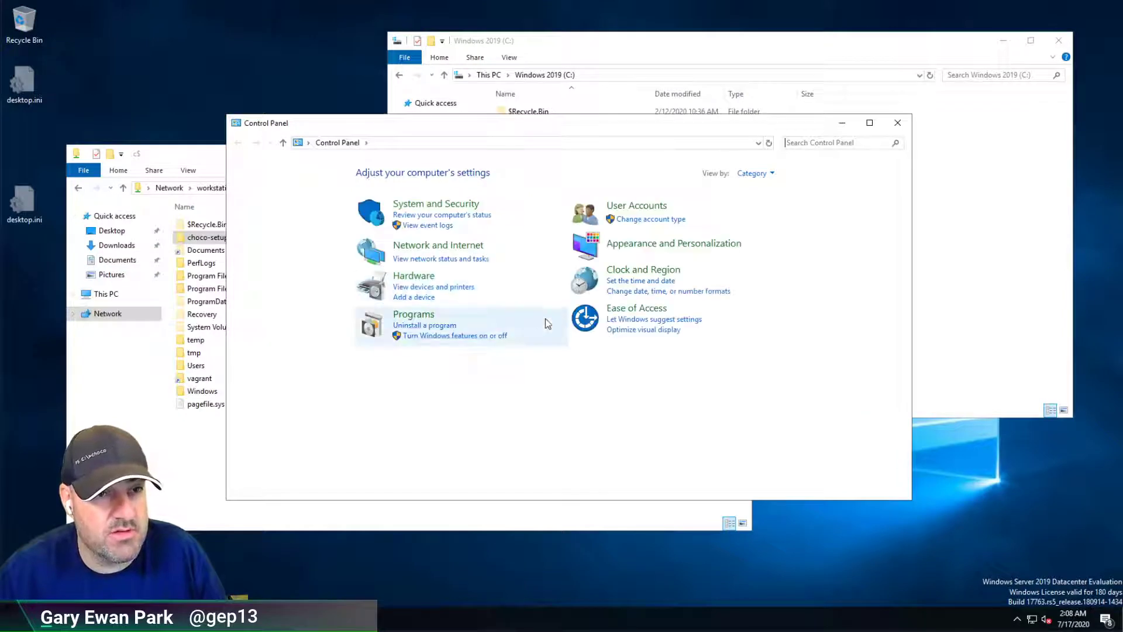
pyautogui.click(437, 246)
pyautogui.click(431, 174)
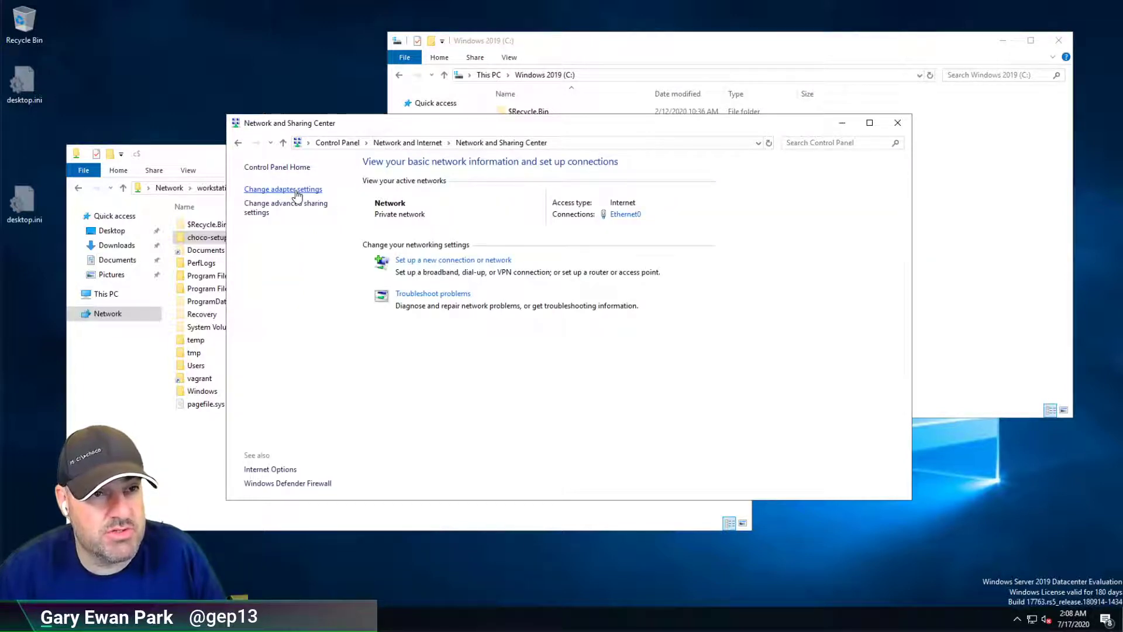
# Show the network adapters and disable the Ethernet0 adapter to take the server offline.
pyautogui.click(297, 190)
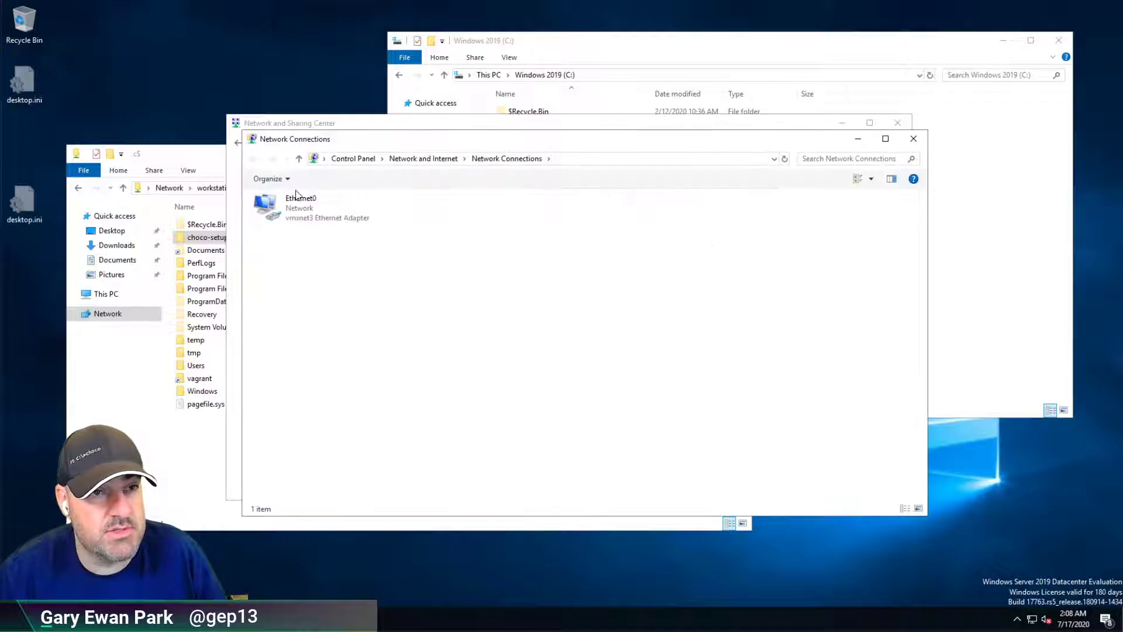
pyautogui.click(295, 209)
pyautogui.rightClick(295, 211)
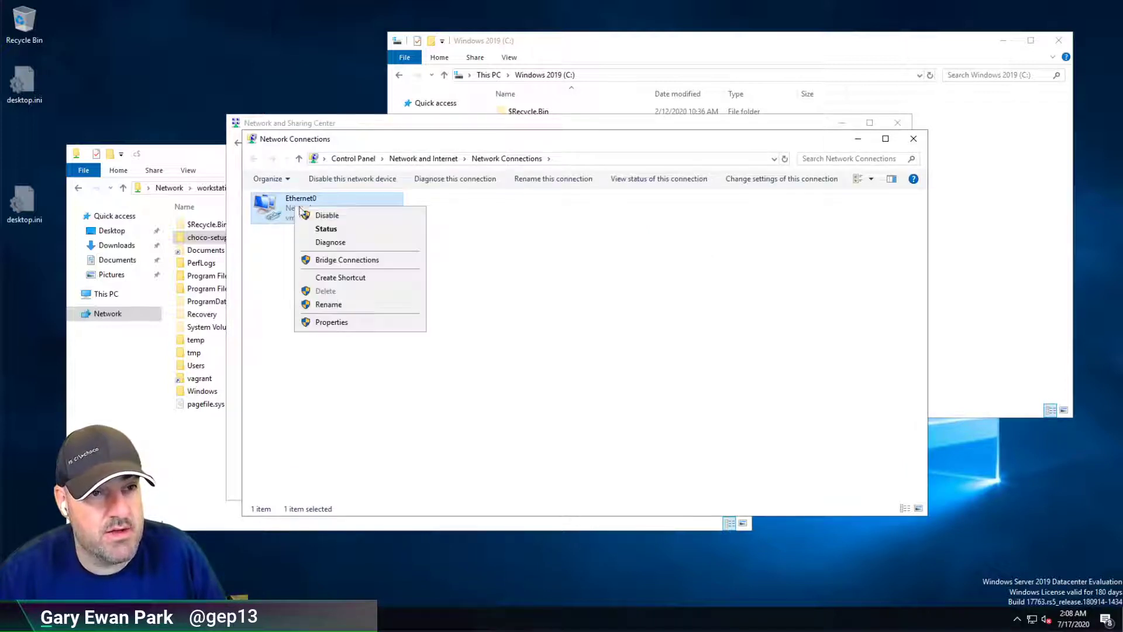
pyautogui.click(342, 218)
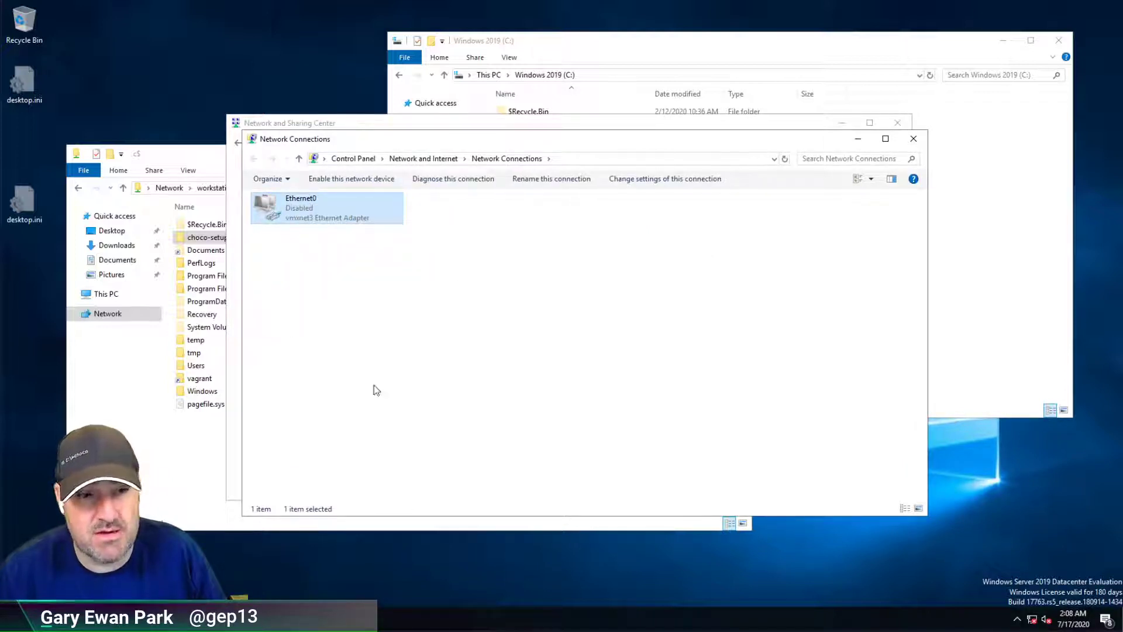
# Test internet access by trying to load google.co.uk in a new Internet Explorer tab.
pyautogui.moveTo(133, 619)
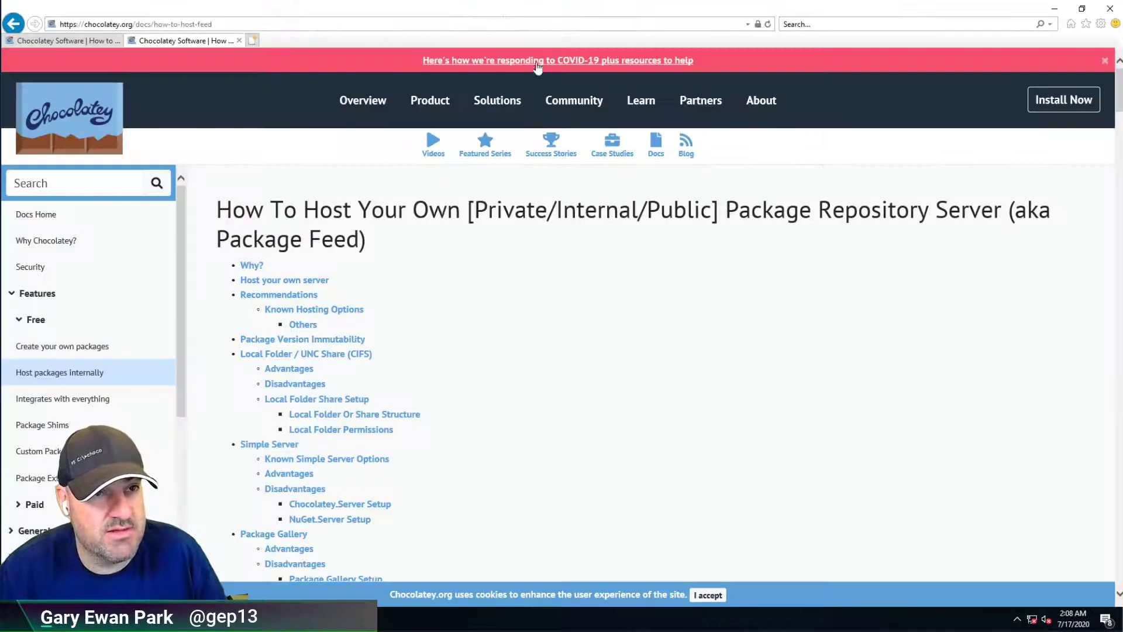
pyautogui.click(256, 547)
pyautogui.click(252, 41)
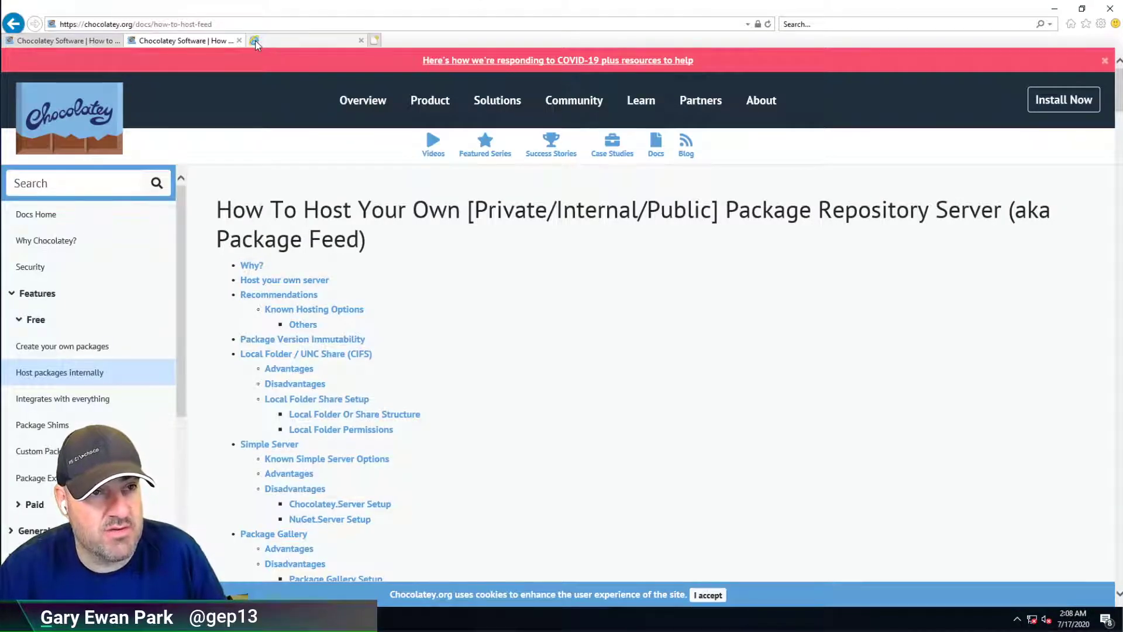
pyautogui.write('google.co.uk')
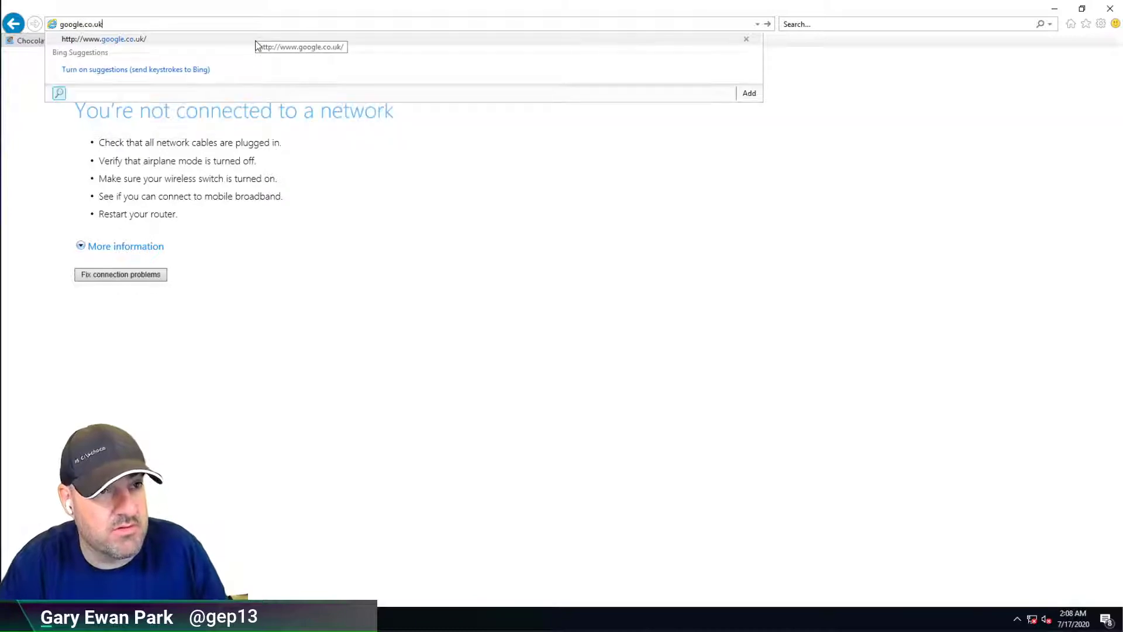
pyautogui.press('Escape')
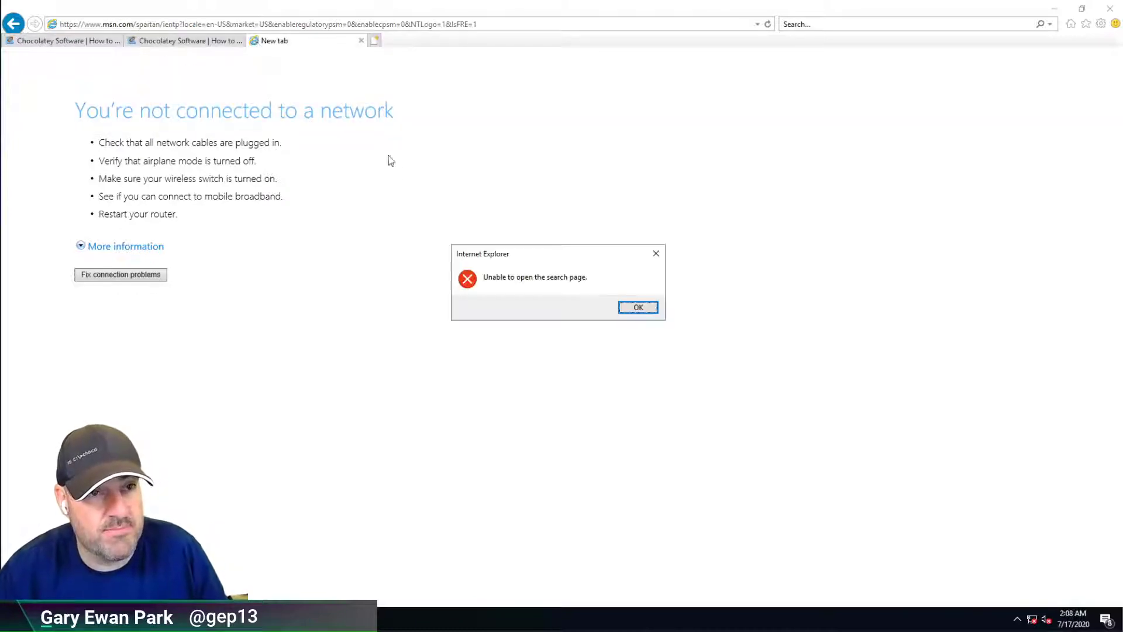
pyautogui.click(633, 306)
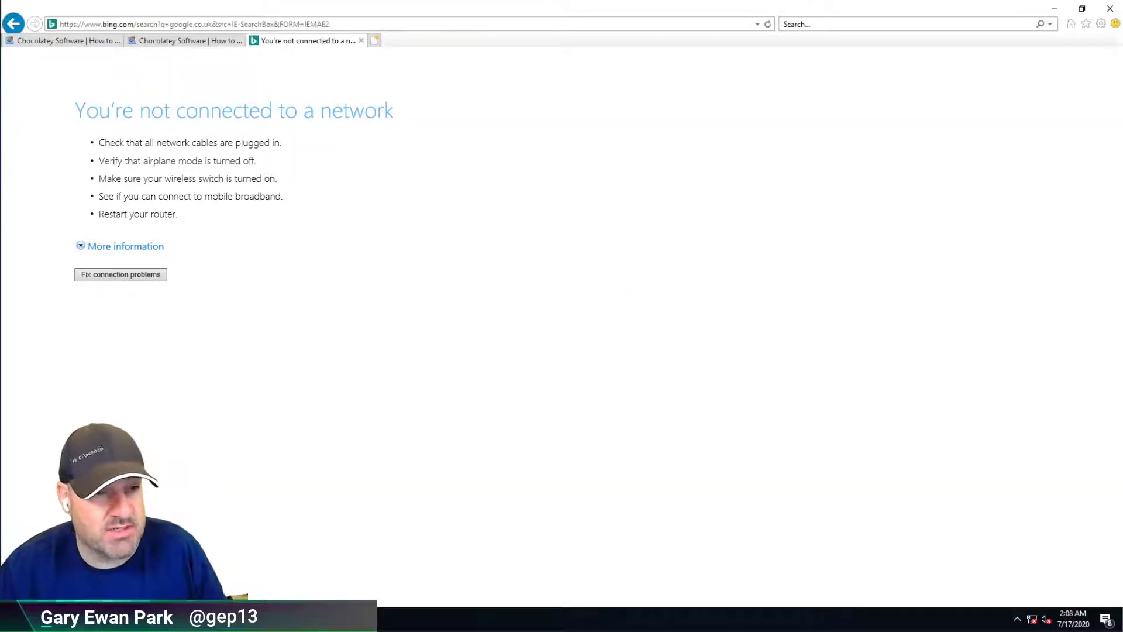
# Find Windows PowerShell among the installed apps and pin it to the taskbar.
pyautogui.press('super')
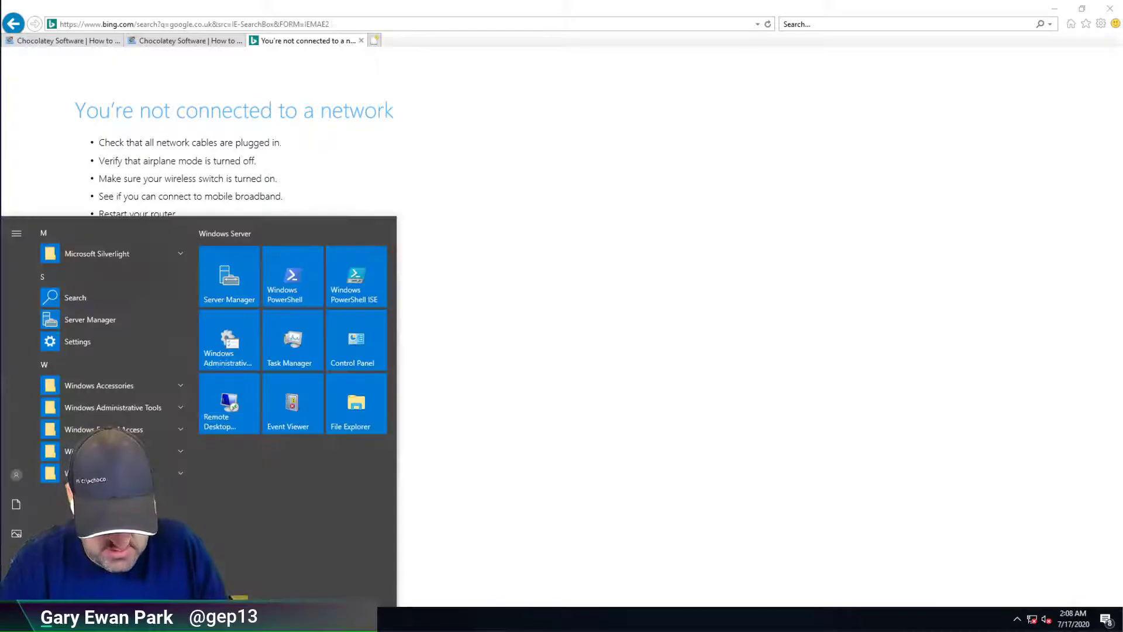
pyautogui.write('powershell')
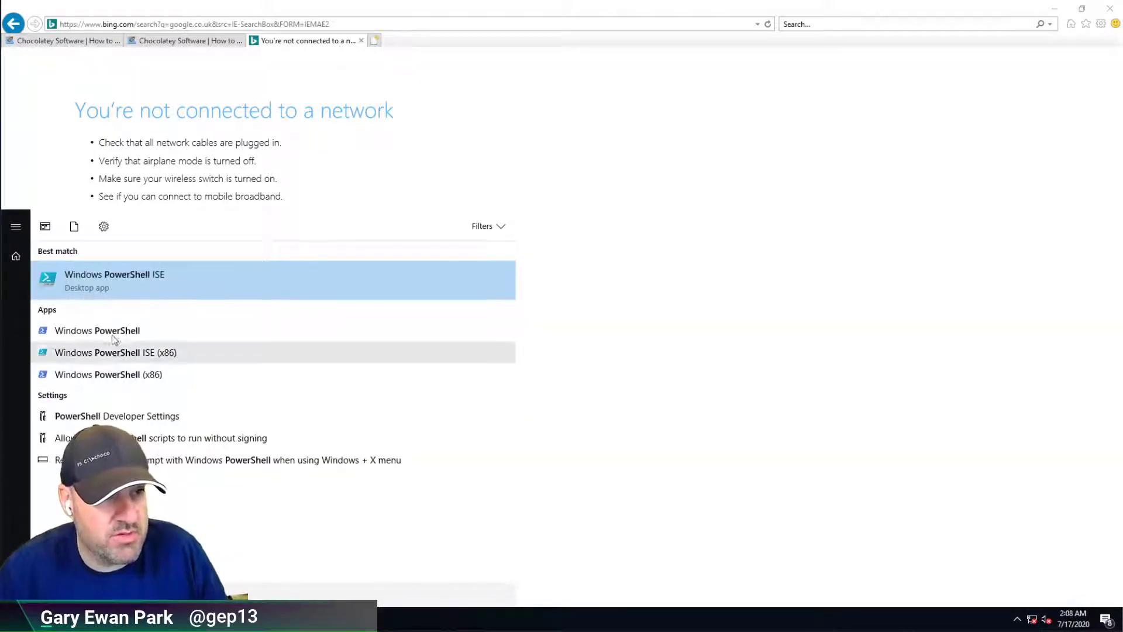
pyautogui.rightClick(146, 335)
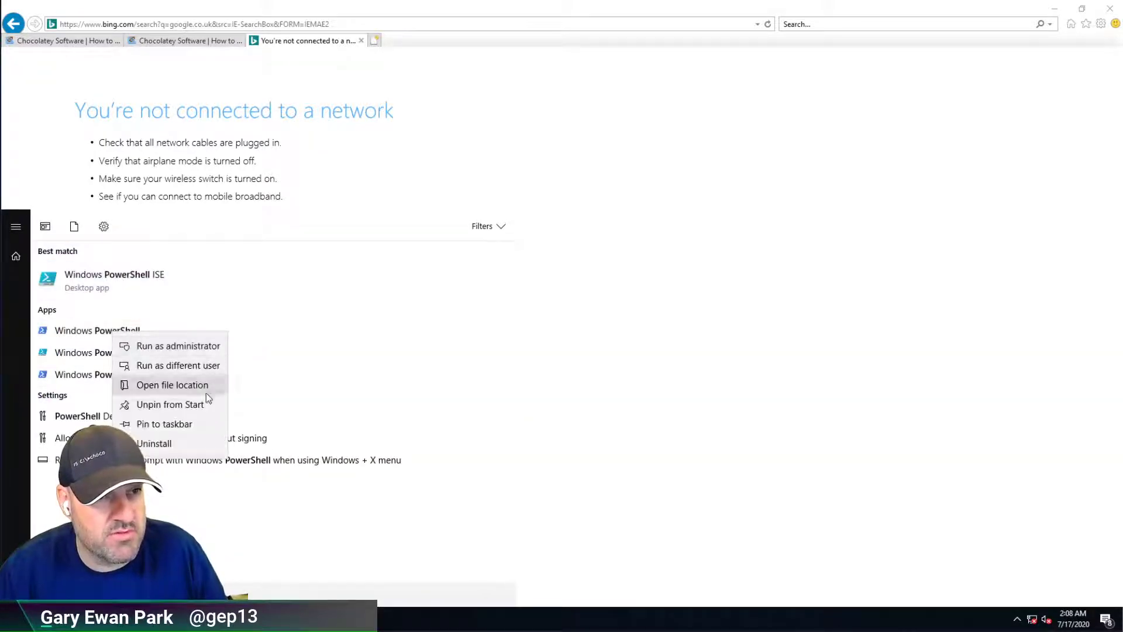
pyautogui.click(199, 422)
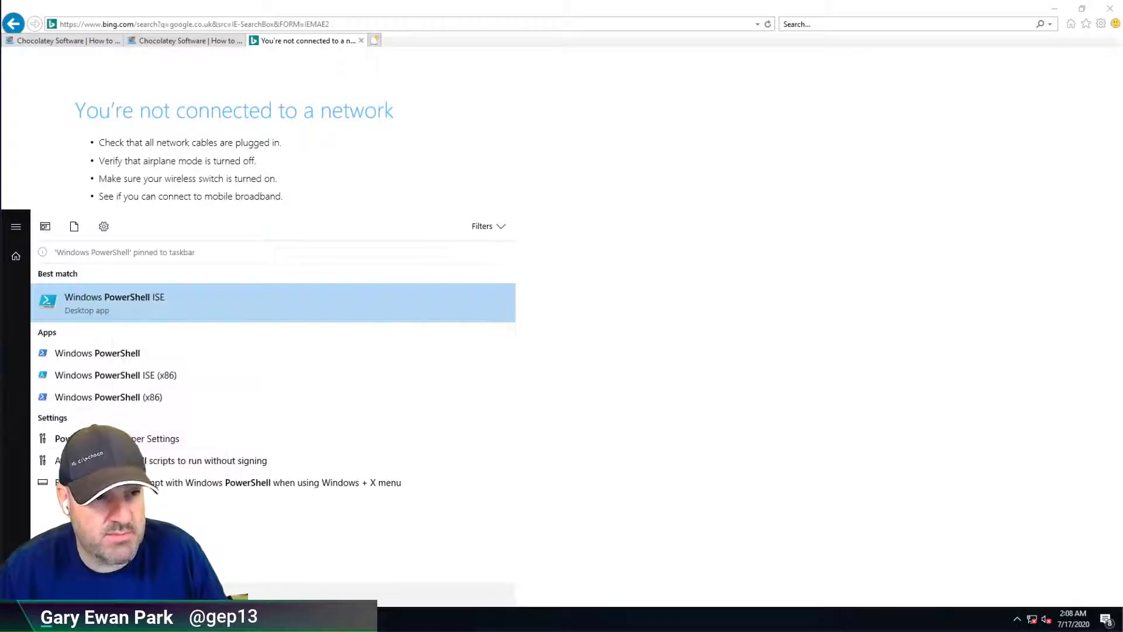
# Set the pinned Windows PowerShell shortcut to always run as administrator.
pyautogui.keyDown('shift'); pyautogui.rightClick(205, 619); pyautogui.keyUp('shift')
pyautogui.click(246, 615)
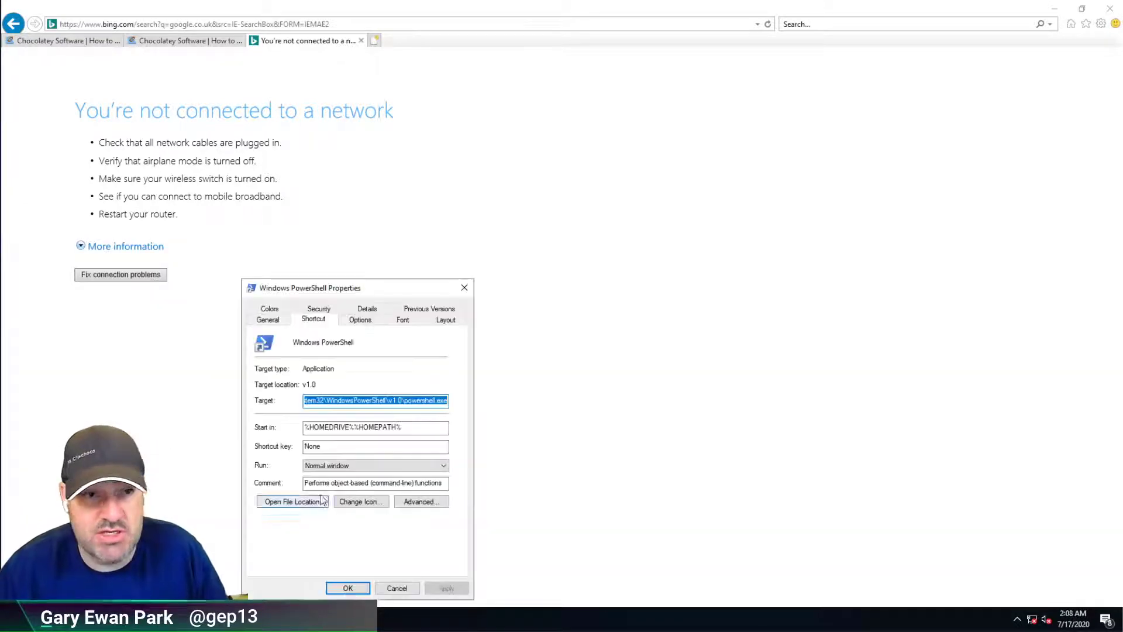
pyautogui.click(422, 502)
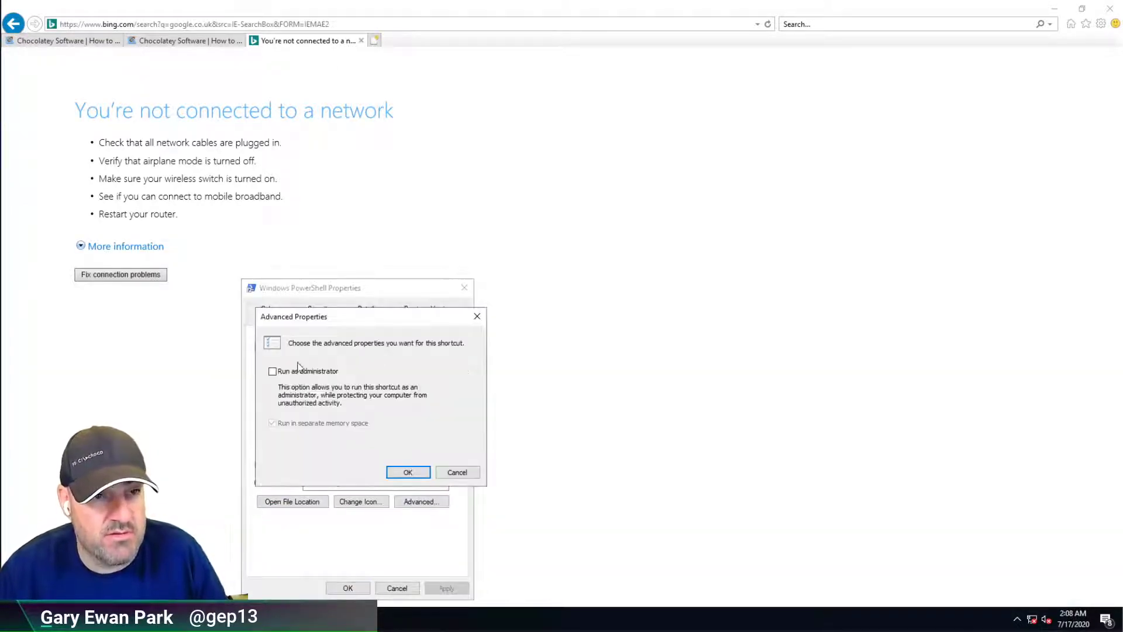
pyautogui.click(272, 371)
pyautogui.click(408, 472)
pyautogui.click(446, 588)
pyautogui.click(348, 589)
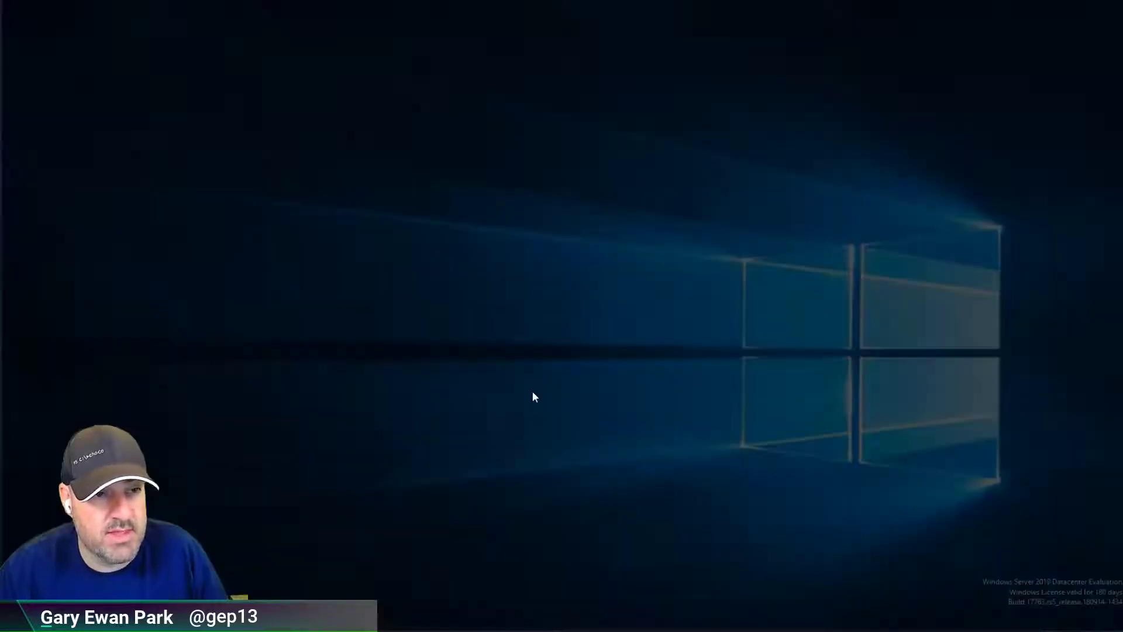
# Start Windows PowerShell with administrator rights and set its console font size to 28.
pyautogui.click(542, 384)
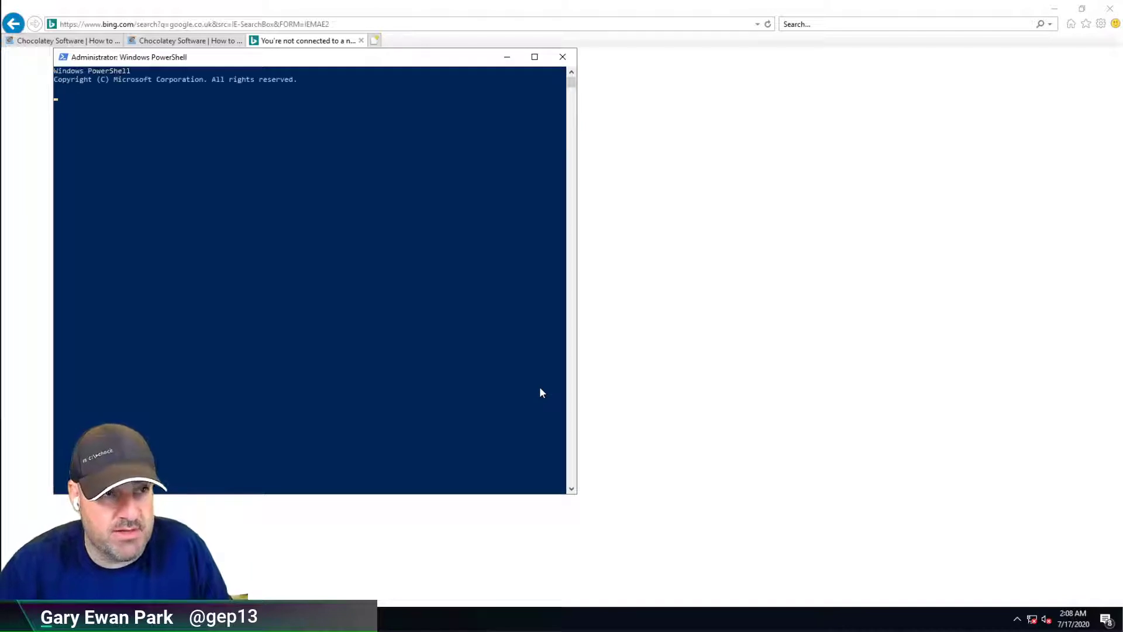
pyautogui.moveTo(208, 59); pyautogui.dragTo(507, 59)
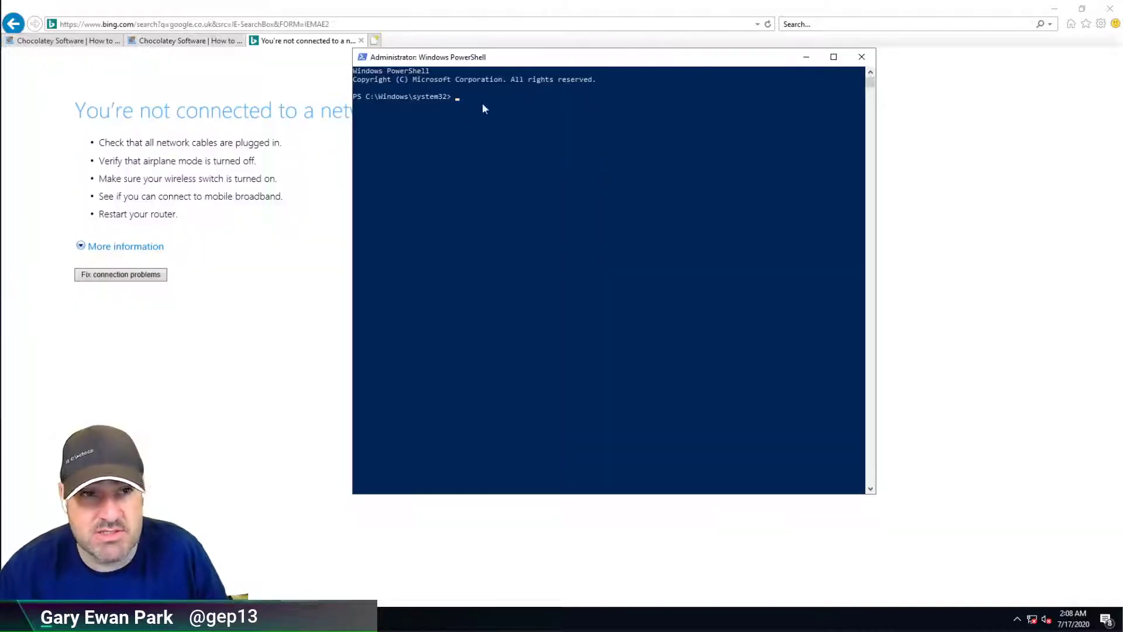
pyautogui.click(361, 57)
pyautogui.click(389, 183)
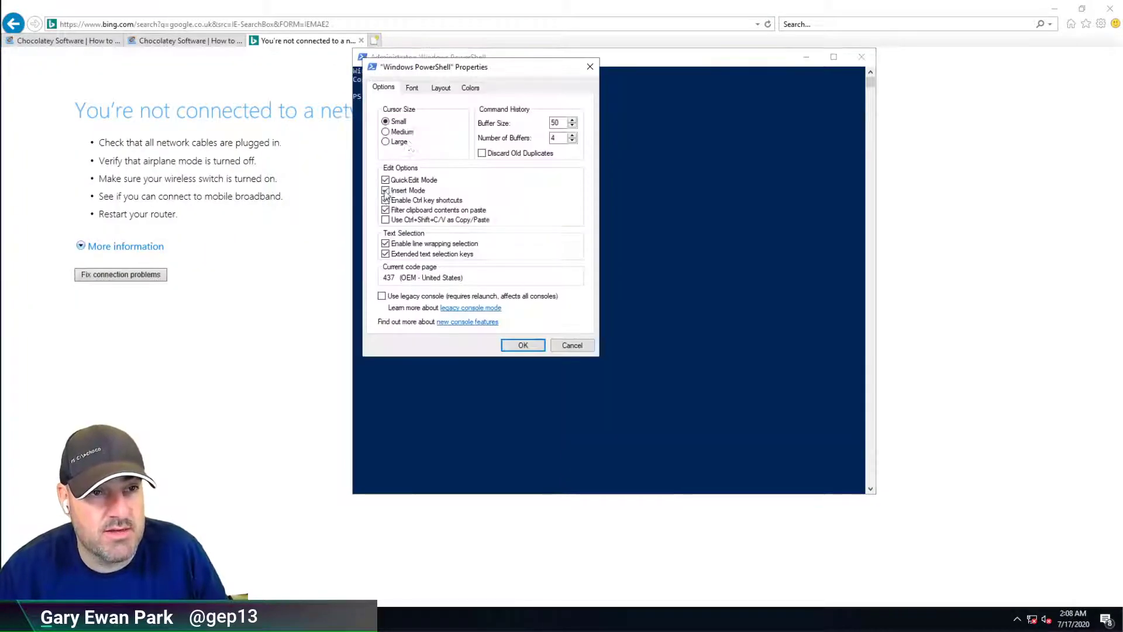
pyautogui.click(412, 88)
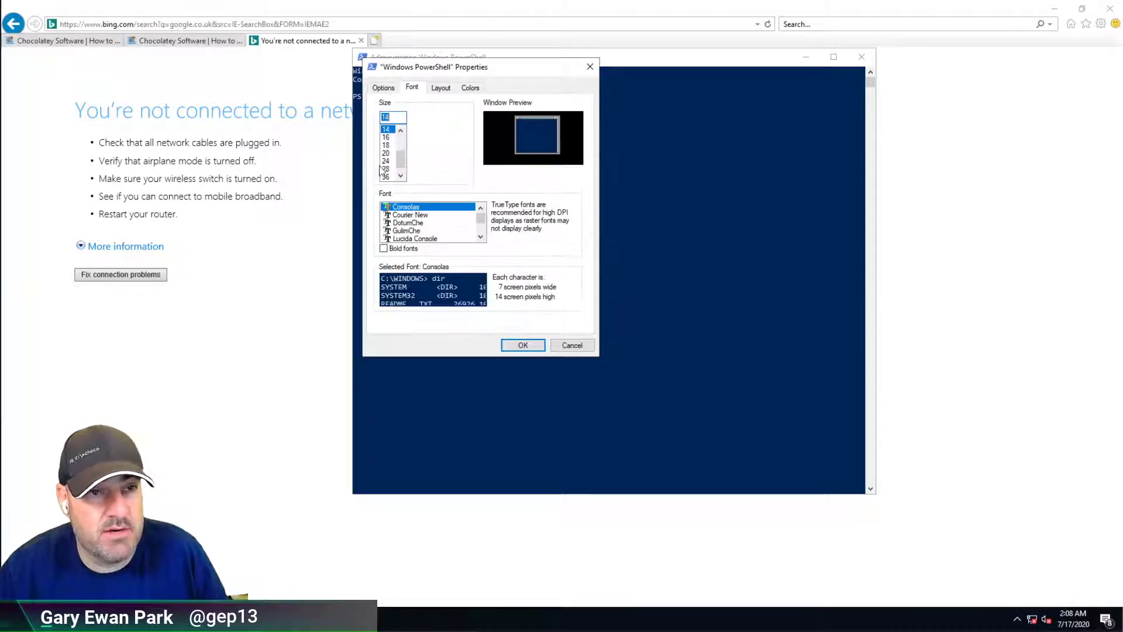
pyautogui.click(519, 344)
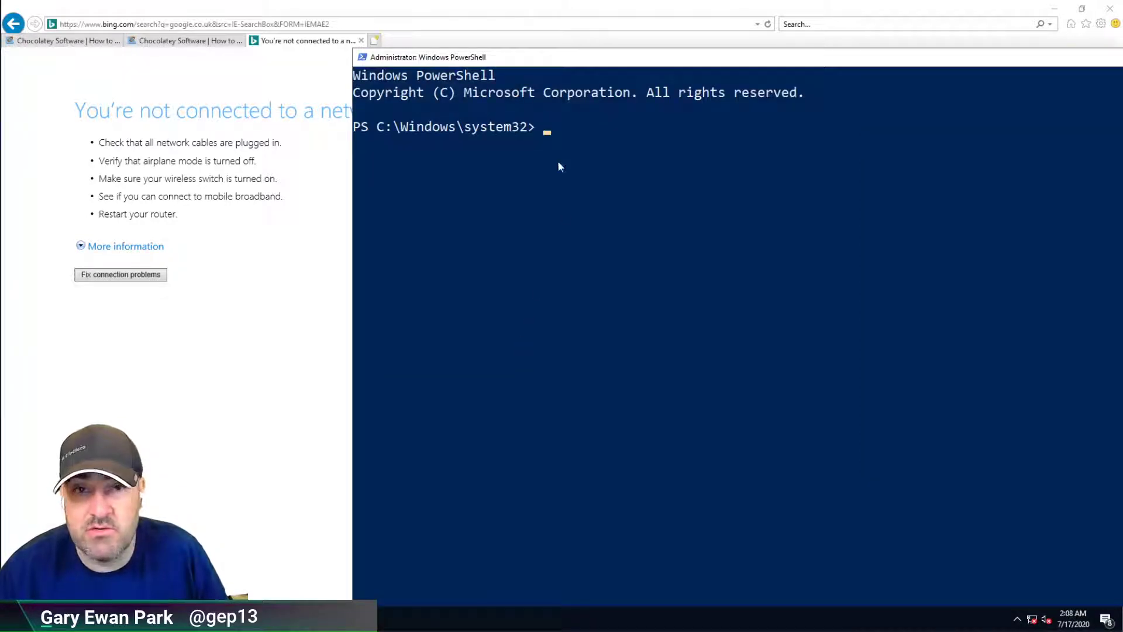
# Rearrange the PowerShell window and ping 1.1.1.1 to test the network connection.
pyautogui.moveTo(395, 56); pyautogui.dragTo(396, 297)
pyautogui.moveTo(550, 299); pyautogui.dragTo(359, 33)
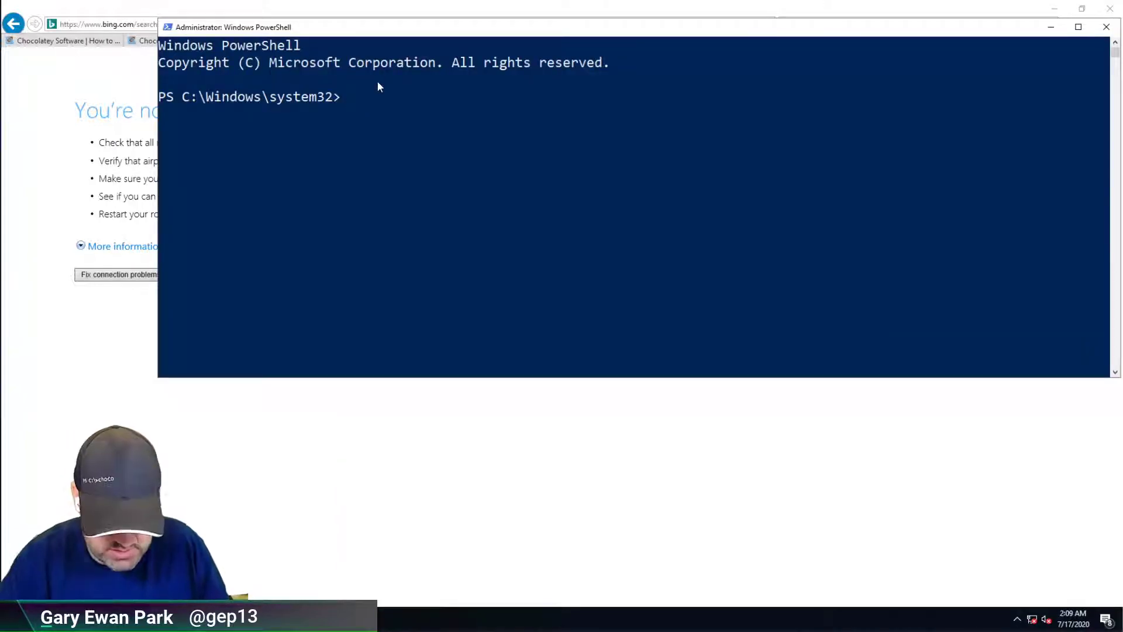
pyautogui.write('1.1.1.1')
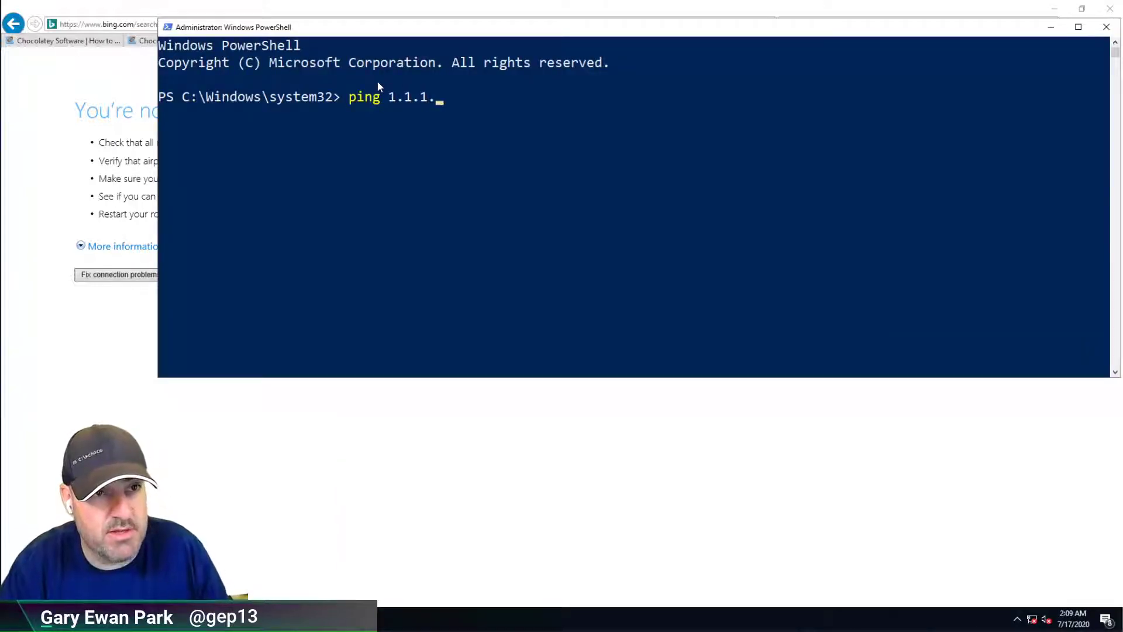
pyautogui.press('Return')
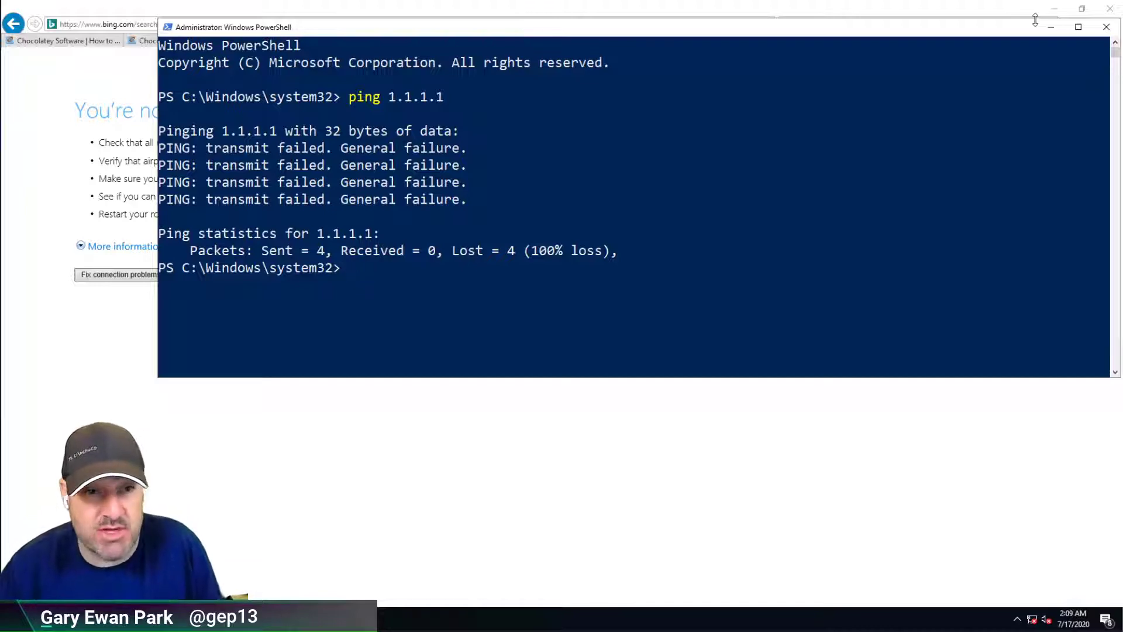
# Review the Exercise 1 instructions in the Chocolatey offline installation guide, including the items marked C4B / MSP / C4BTRIAL.
pyautogui.click(76, 40)
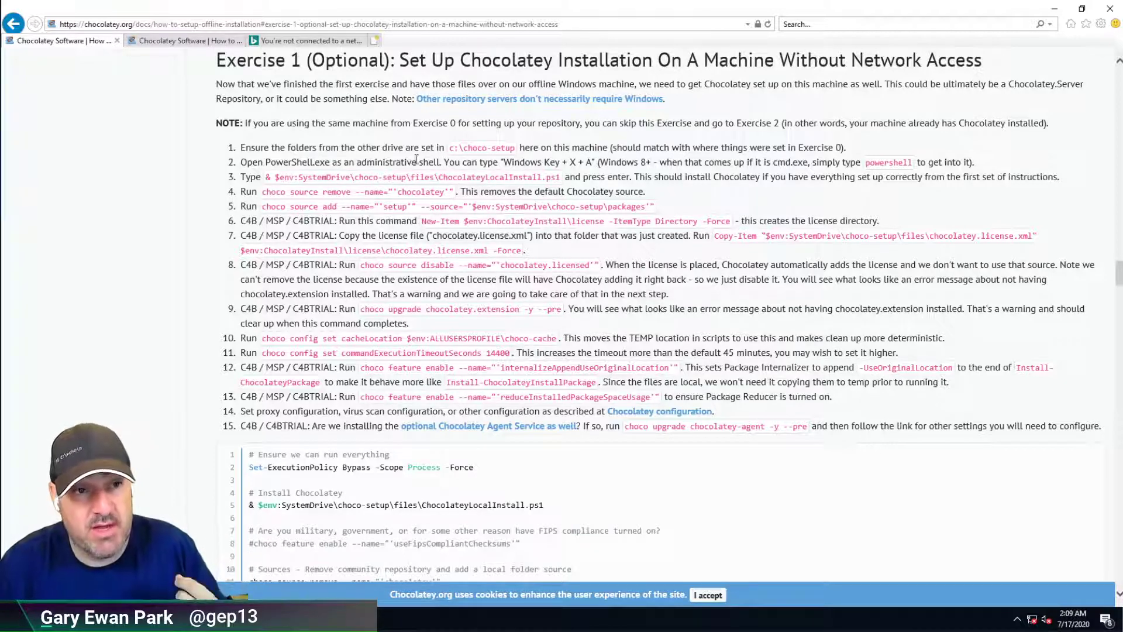
pyautogui.moveTo(320, 147); pyautogui.dragTo(589, 269)
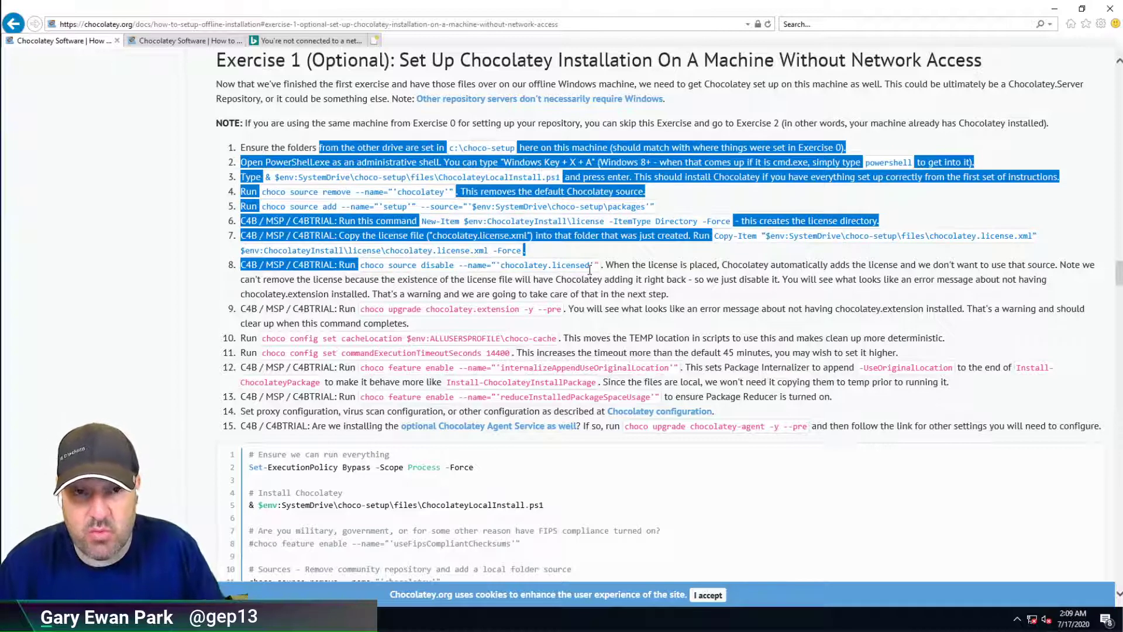
pyautogui.click(670, 267)
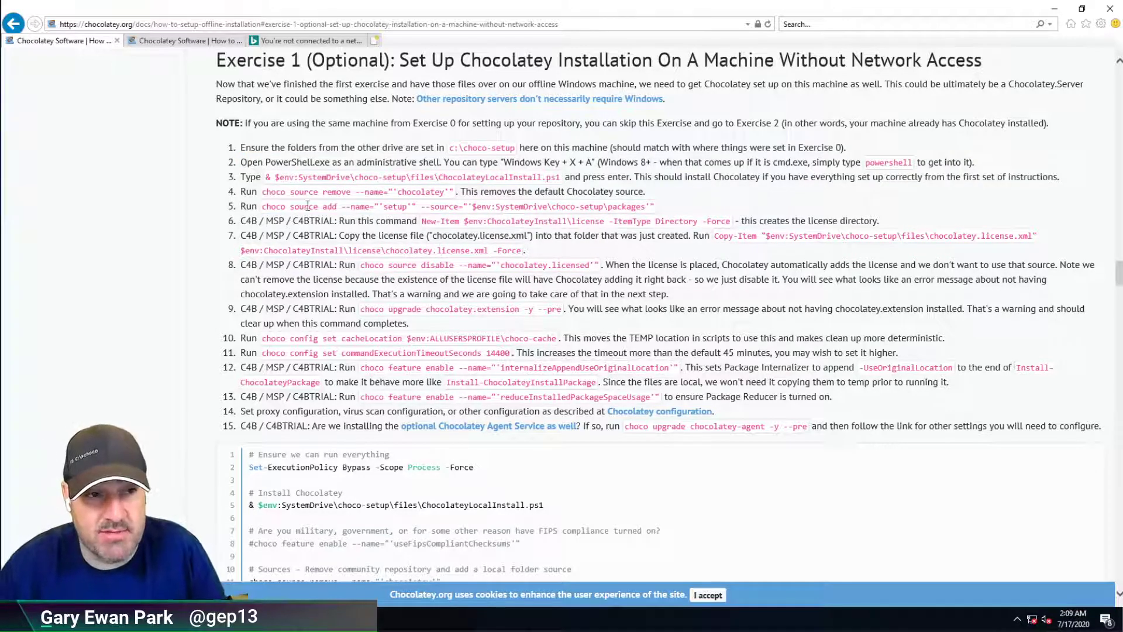
pyautogui.moveTo(248, 237); pyautogui.dragTo(343, 240)
pyautogui.click(348, 246)
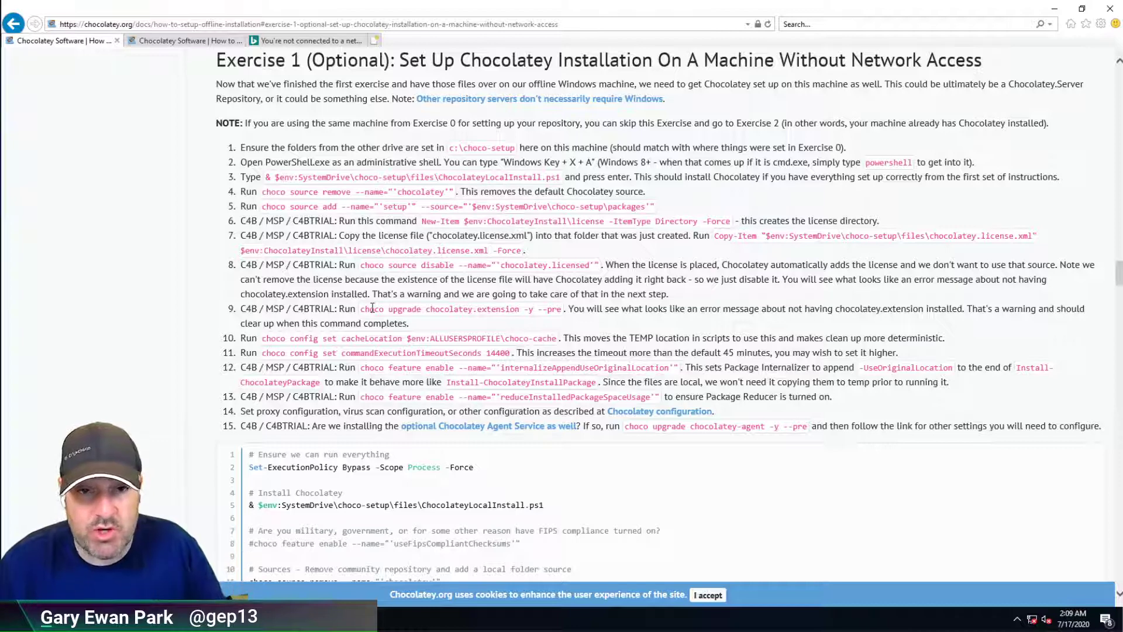
pyautogui.moveTo(240, 221); pyautogui.dragTo(334, 222)
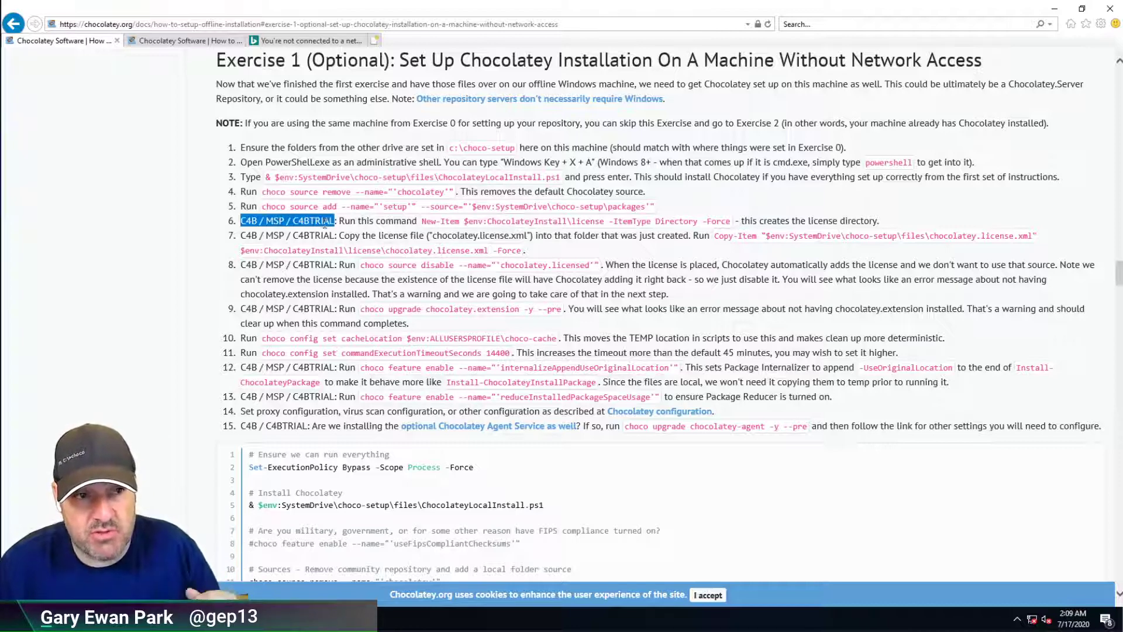
pyautogui.moveTo(240, 235); pyautogui.dragTo(334, 237)
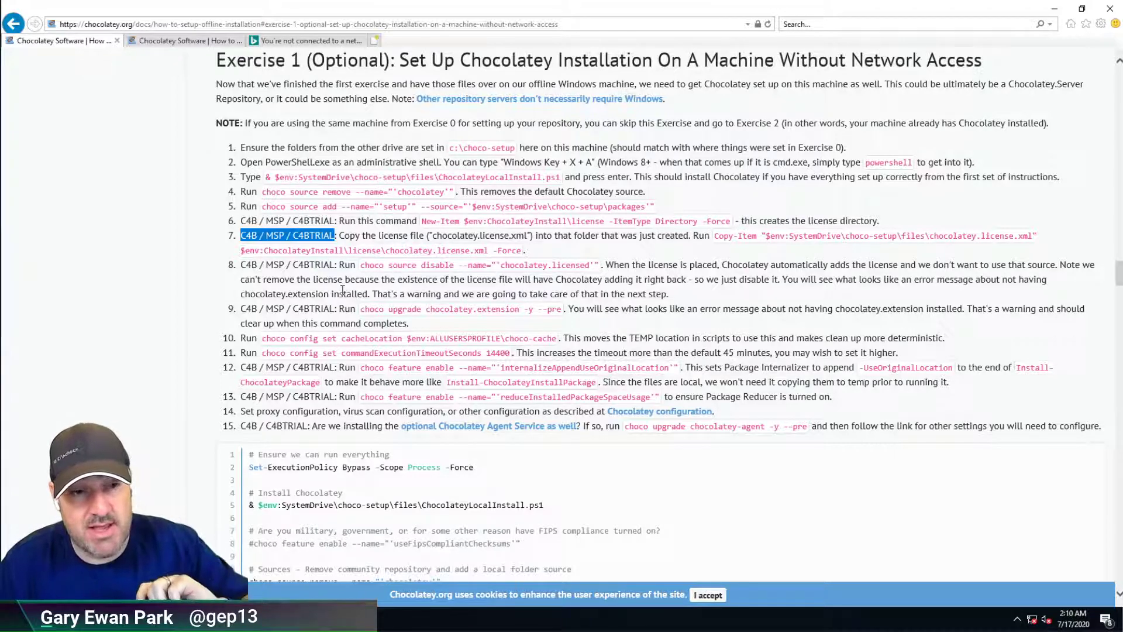
# Copy the Exercise 1 script block from the guide into a new Notepad document.
pyautogui.scroll(-4, 342, 290)
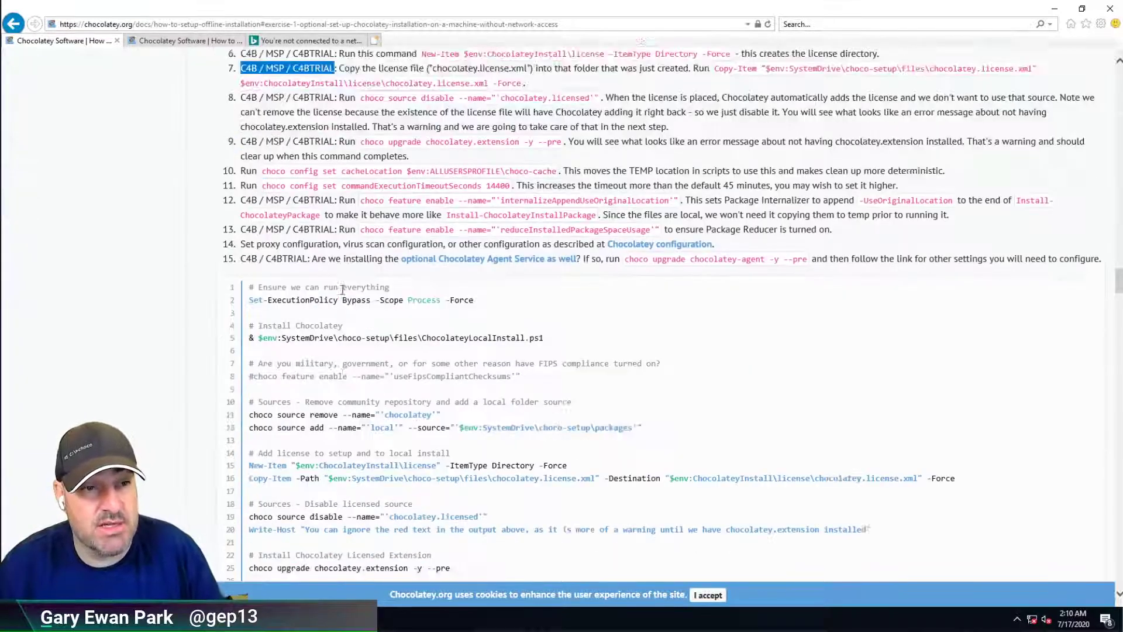
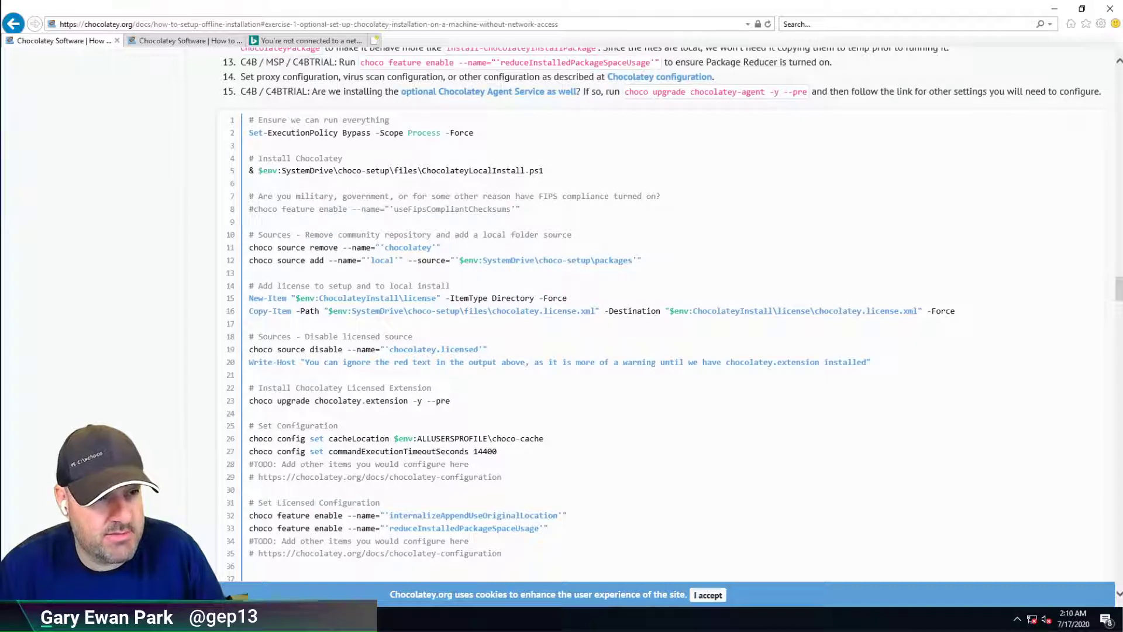
pyautogui.write('notepad')
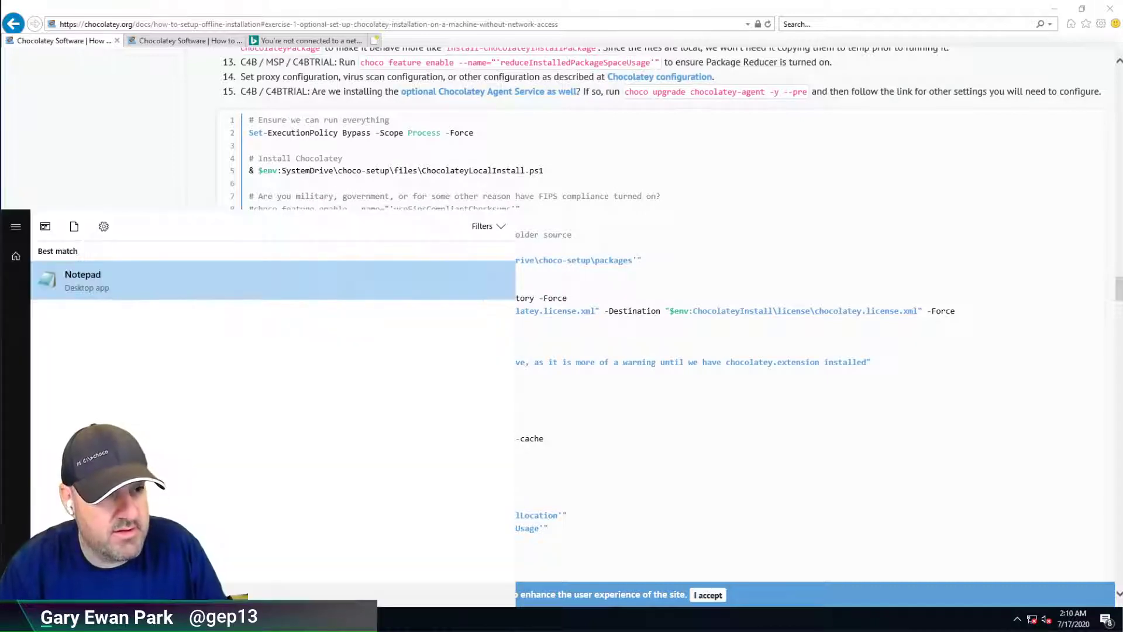
pyautogui.press('Return')
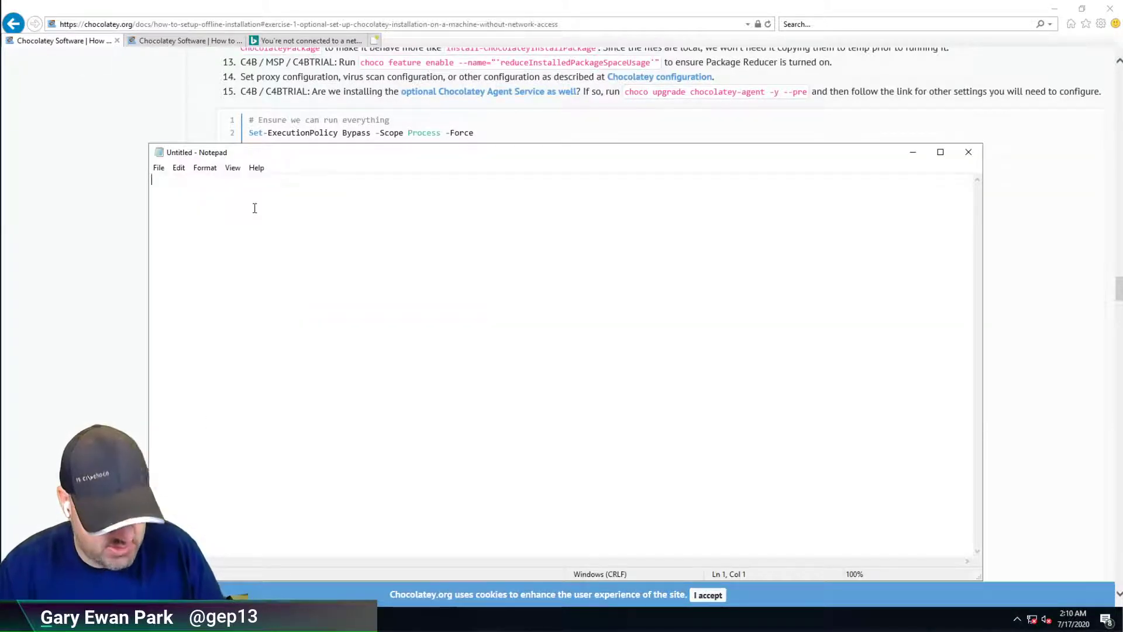
pyautogui.hotkey('ctrl', 'v')
# Reposition the Notepad window holding the copied script and enlarge its text to 150% zoom.
pyautogui.moveTo(408, 52); pyautogui.dragTo(413, 42)
pyautogui.click(351, 48)
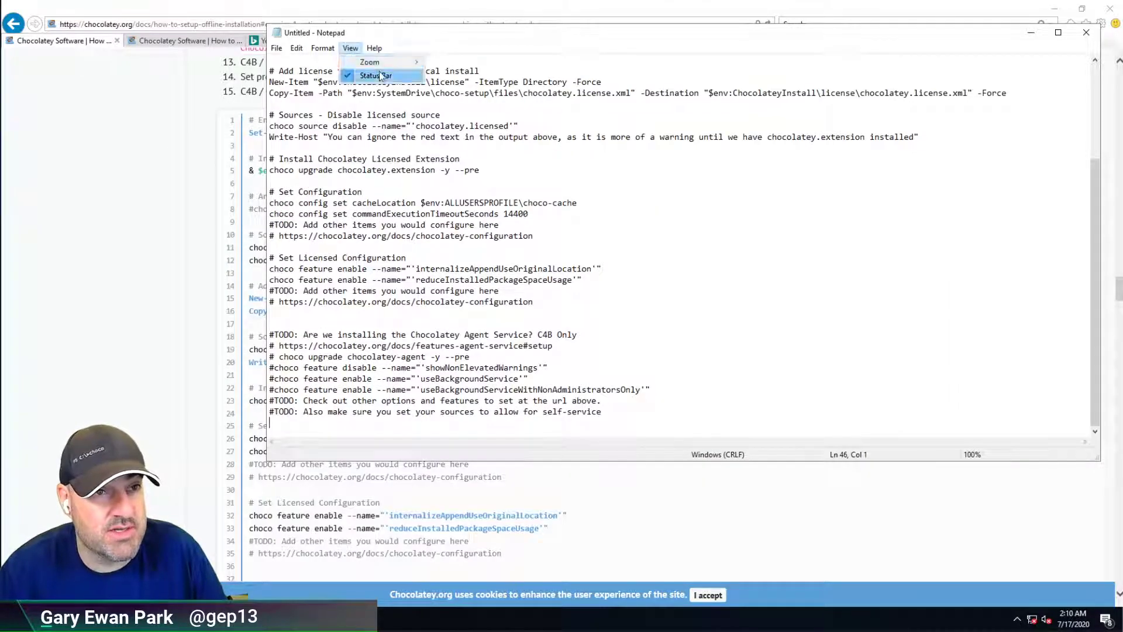
pyautogui.moveTo(374, 62)
pyautogui.click(457, 62)
pyautogui.click(374, 48)
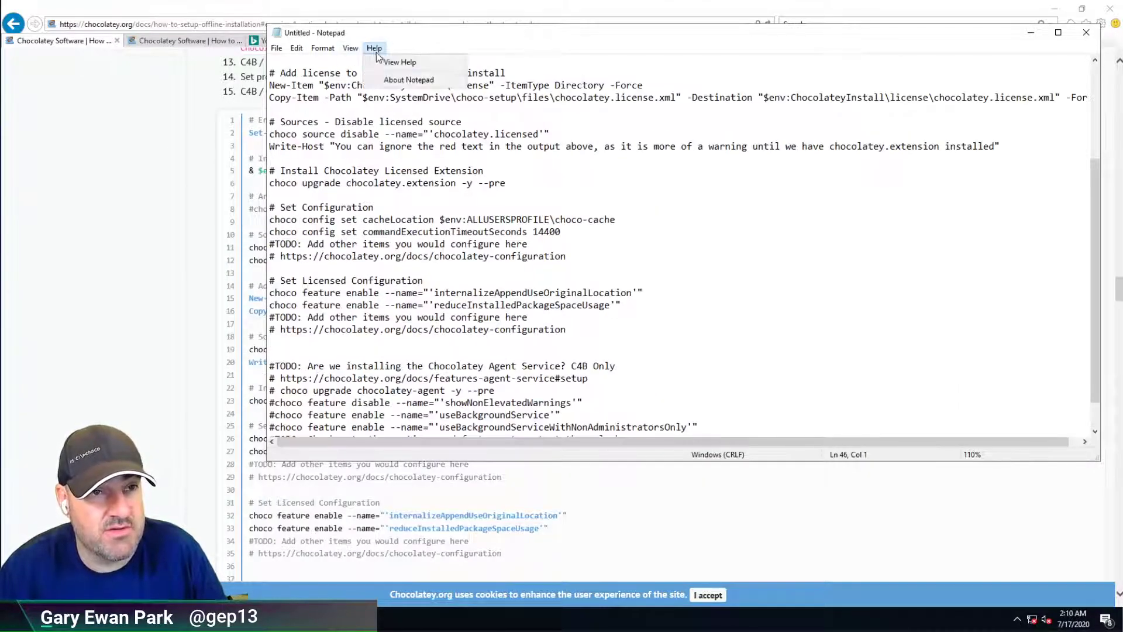
pyautogui.moveTo(375, 62)
pyautogui.click(457, 62)
pyautogui.click(351, 48)
pyautogui.click(458, 62)
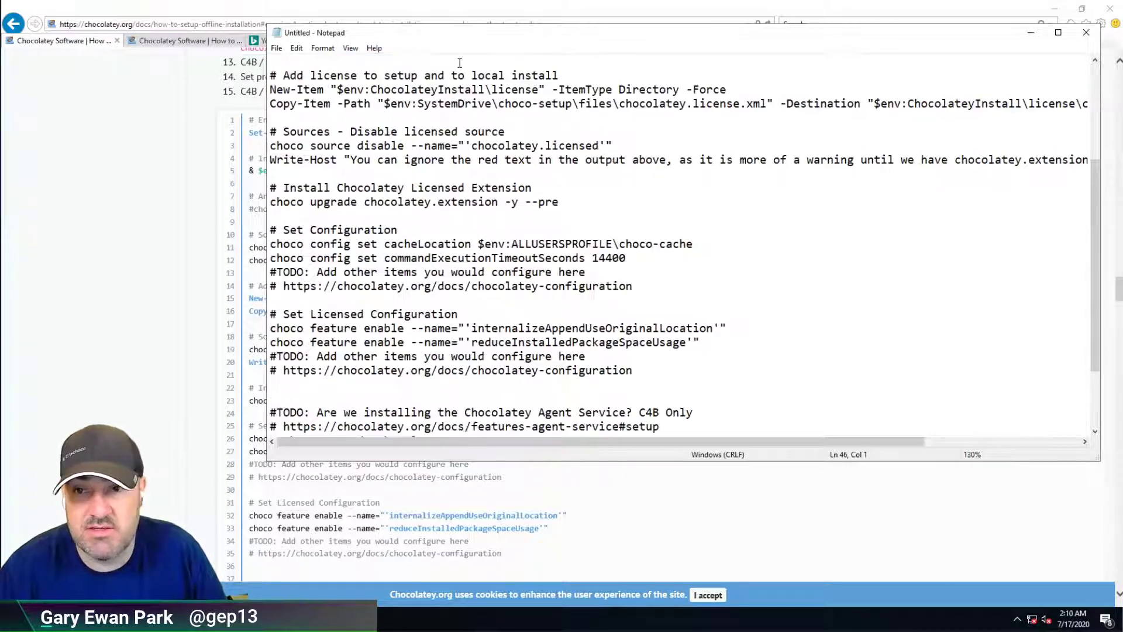
pyautogui.click(350, 48)
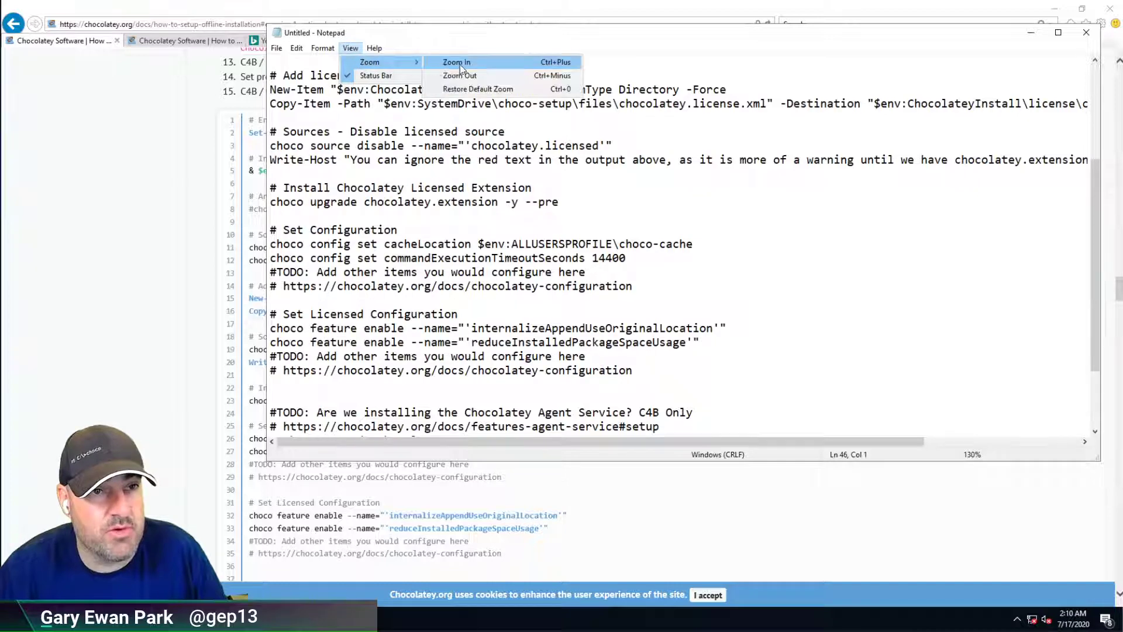
pyautogui.click(459, 68)
pyautogui.click(351, 48)
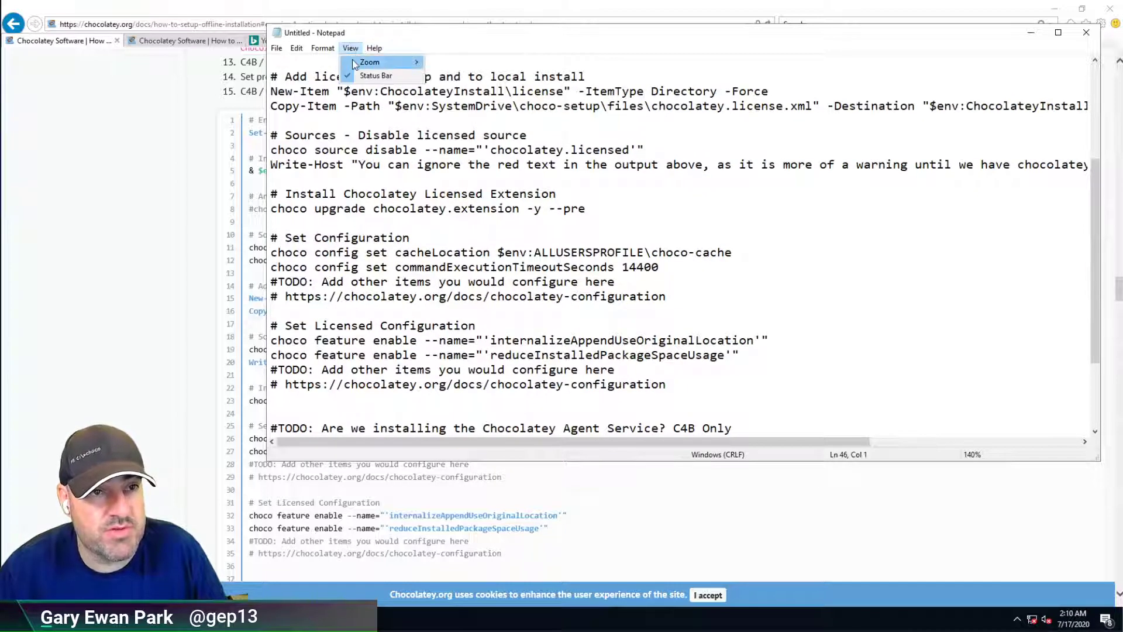
pyautogui.click(459, 62)
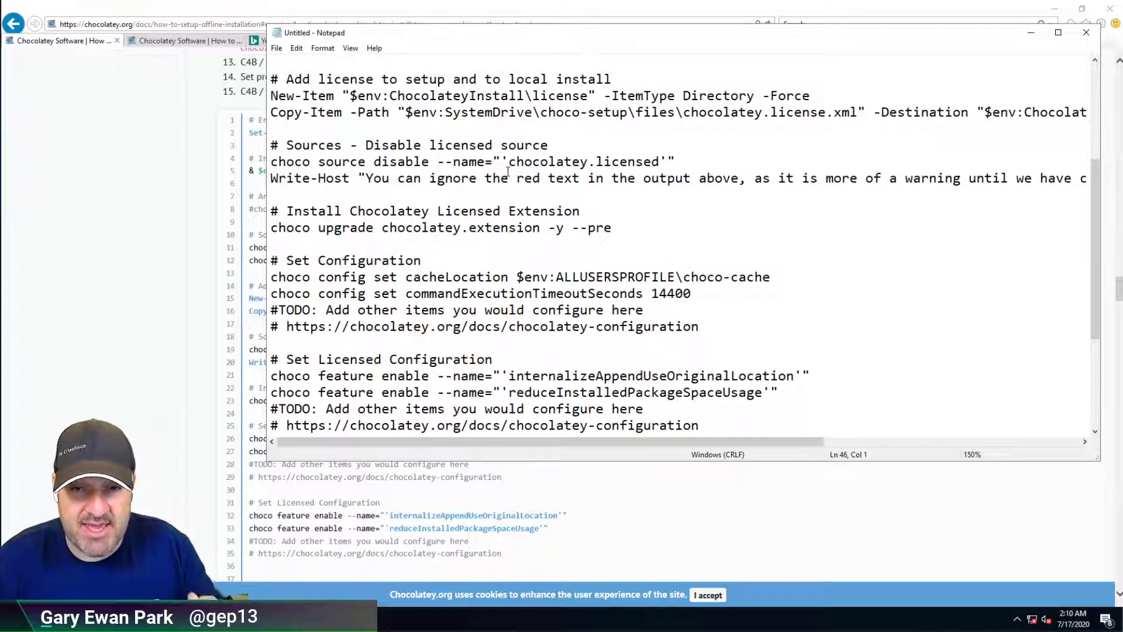
# Examine the script's opening lines that set the execution policy for the Process scope and install Chocolatey.
pyautogui.scroll(2, 508, 171)
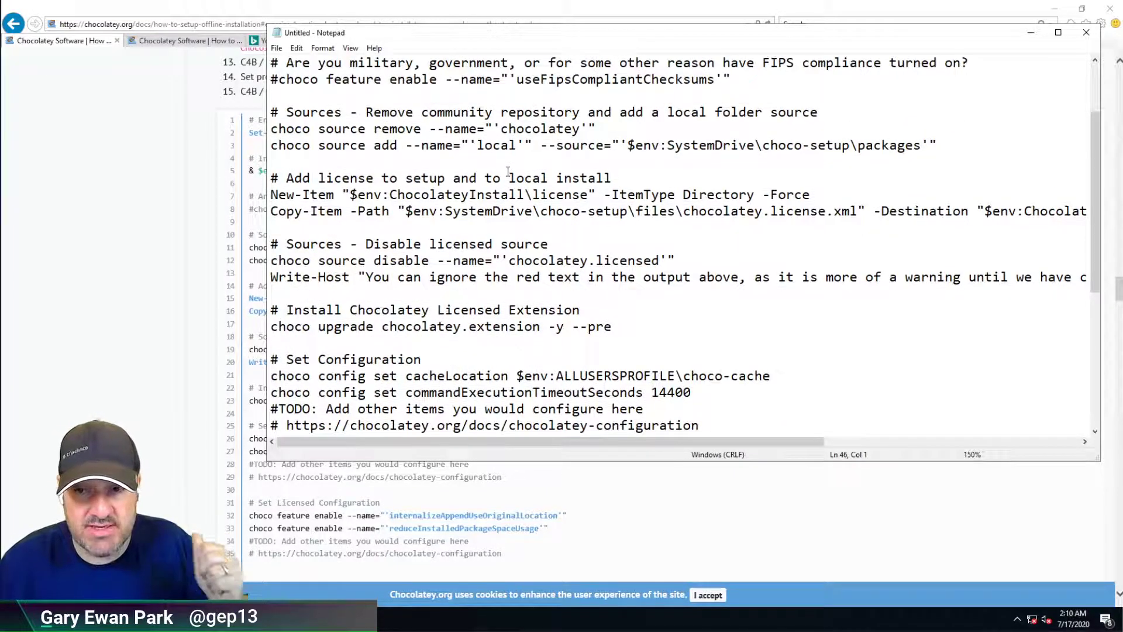
pyautogui.scroll(2, 508, 171)
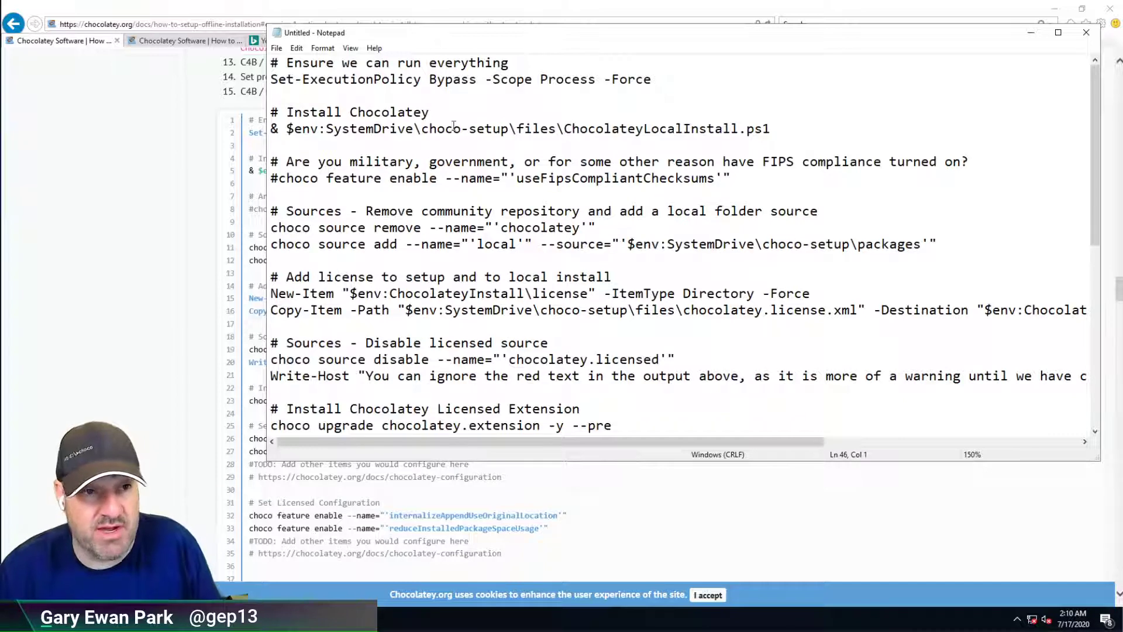
pyautogui.moveTo(679, 78); pyautogui.dragTo(270, 78)
pyautogui.click(426, 94)
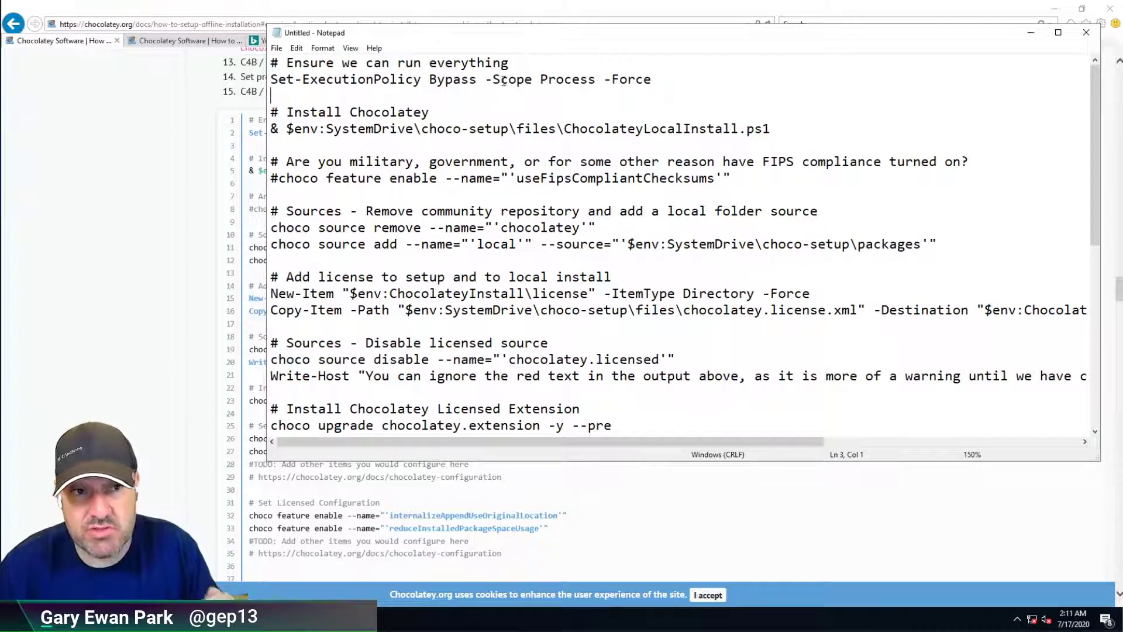
pyautogui.doubleClick(575, 79)
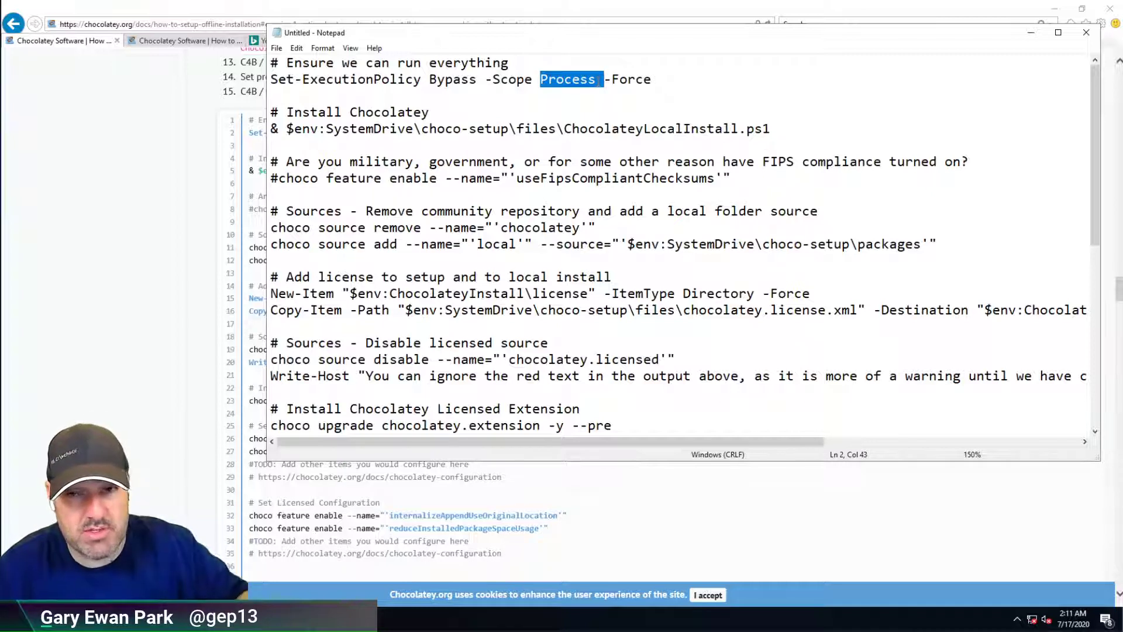
pyautogui.moveTo(771, 129); pyautogui.dragTo(270, 114)
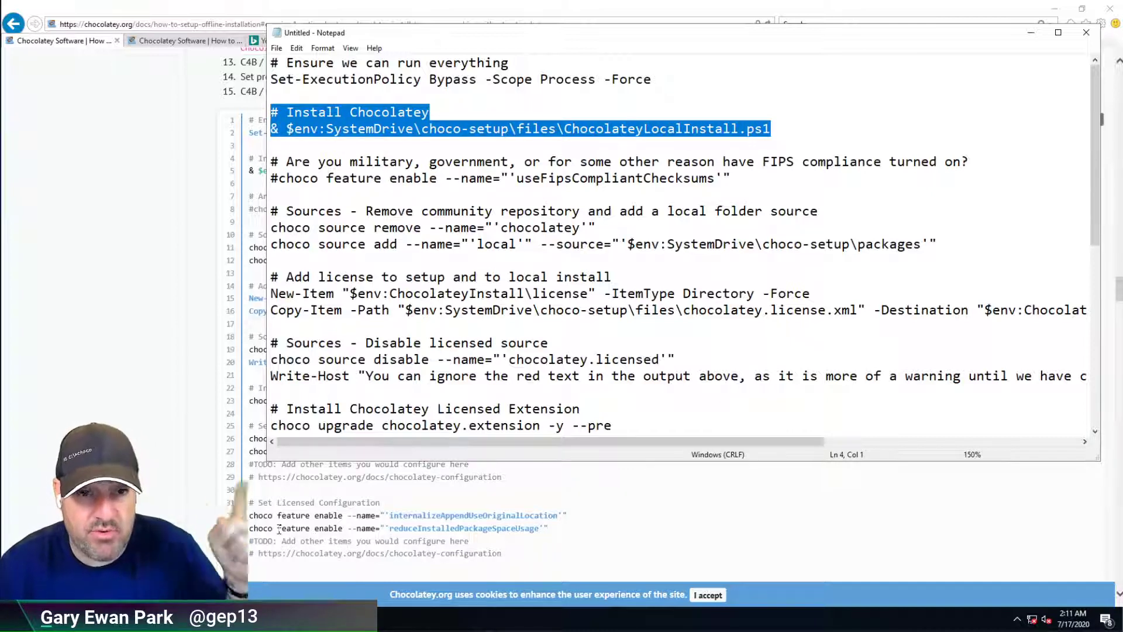
# In File Explorer, open C:\choco-setup\files and select ChocolateyLocalInstall.ps1, the file the script refers to.
pyautogui.click(117, 620)
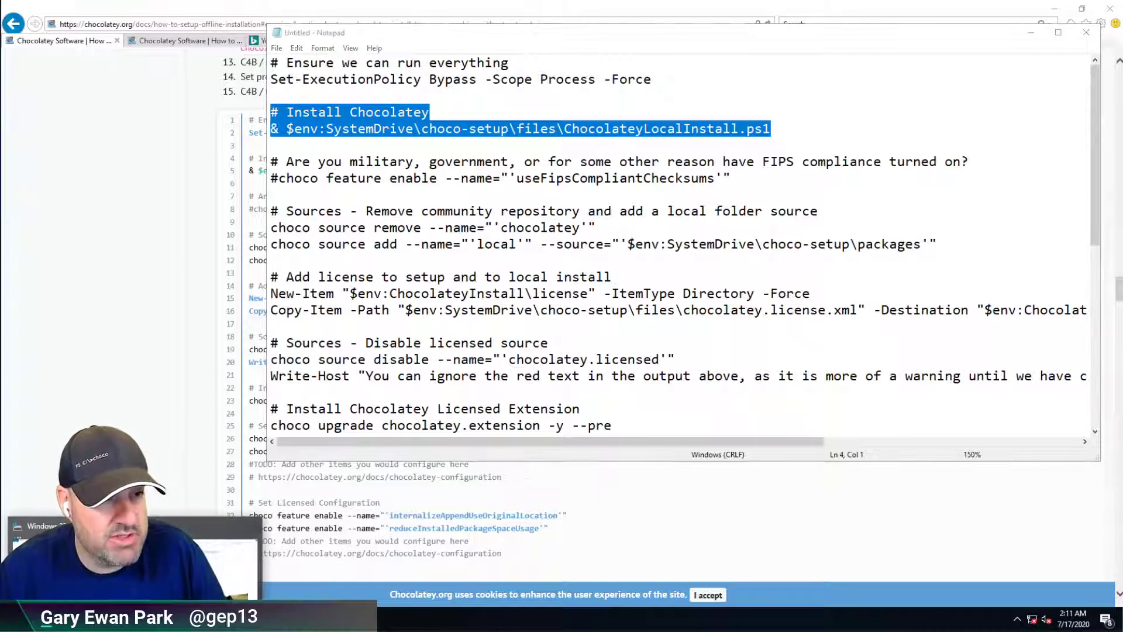
pyautogui.click(117, 559)
pyautogui.moveTo(626, 42); pyautogui.dragTo(348, 167)
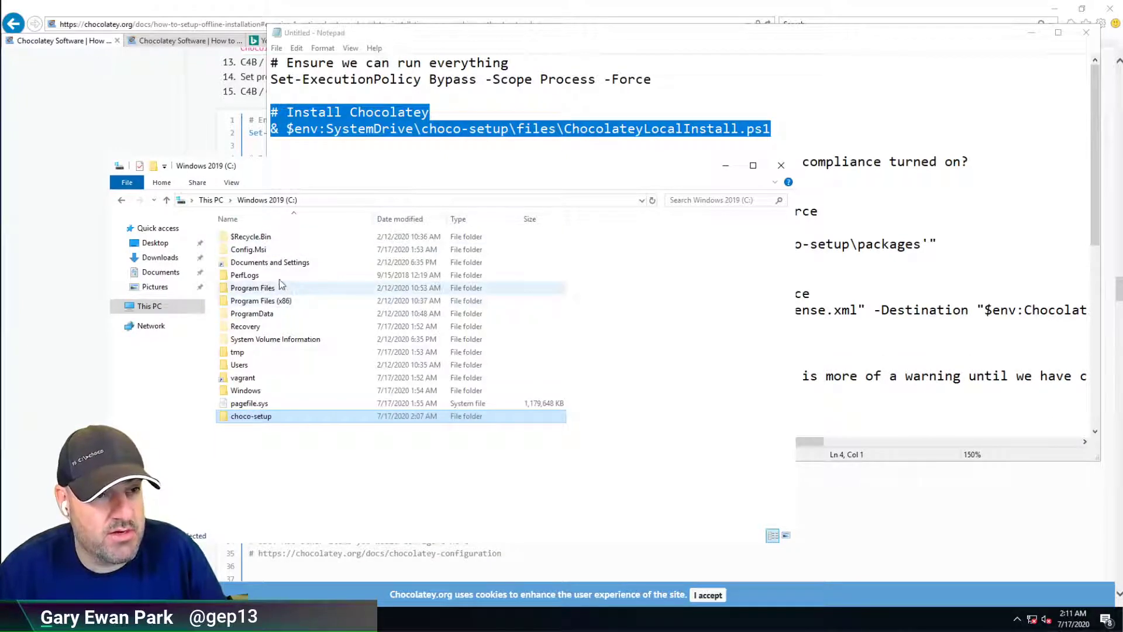
pyautogui.doubleClick(256, 416)
pyautogui.doubleClick(261, 237)
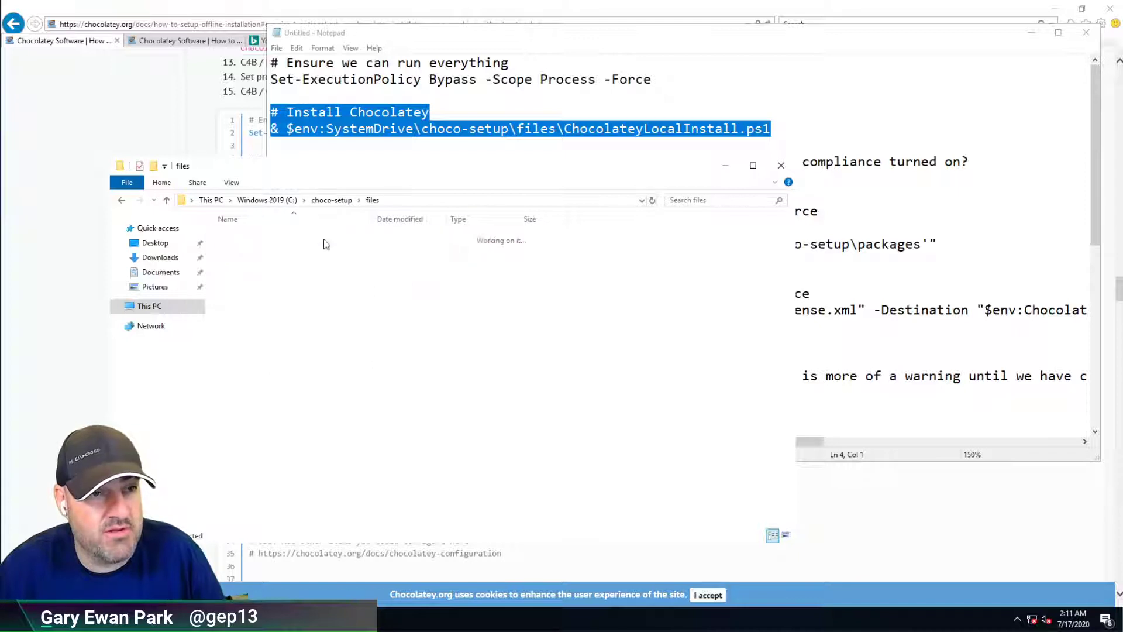
pyautogui.click(283, 250)
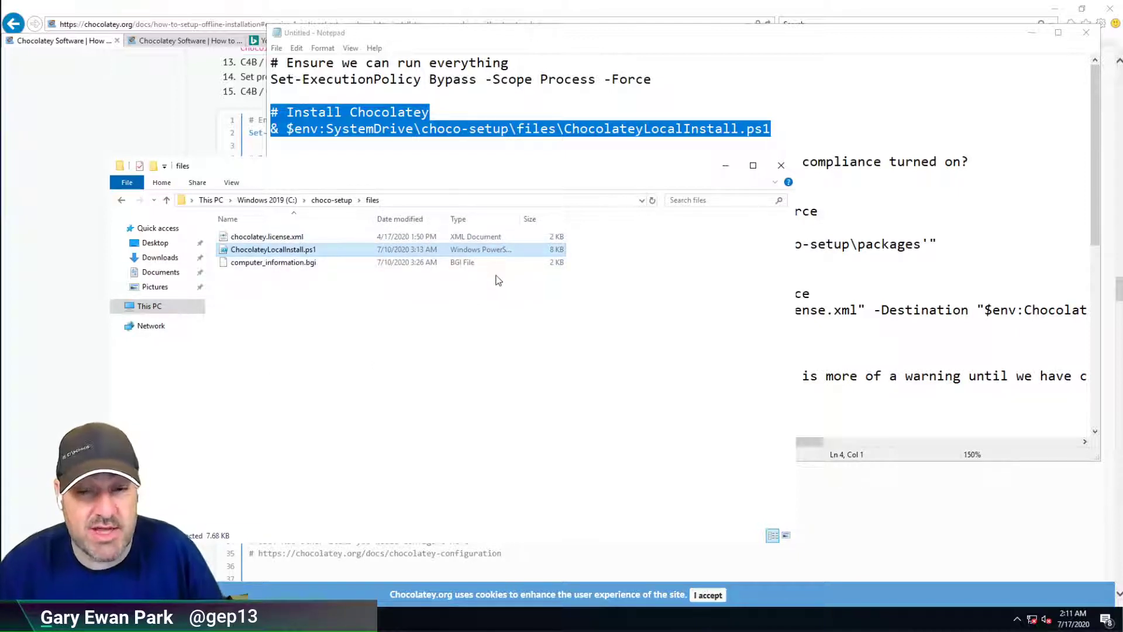
# Return to the Notepad script and examine the optional FIPS-compliant checksums section.
pyautogui.click(753, 52)
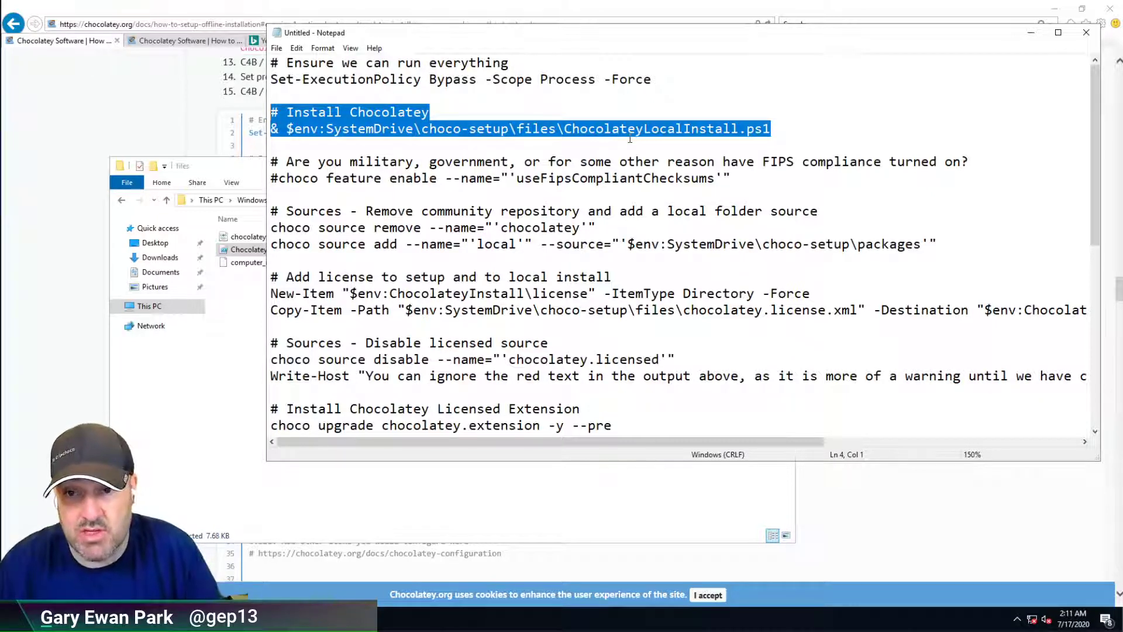
pyautogui.click(468, 177)
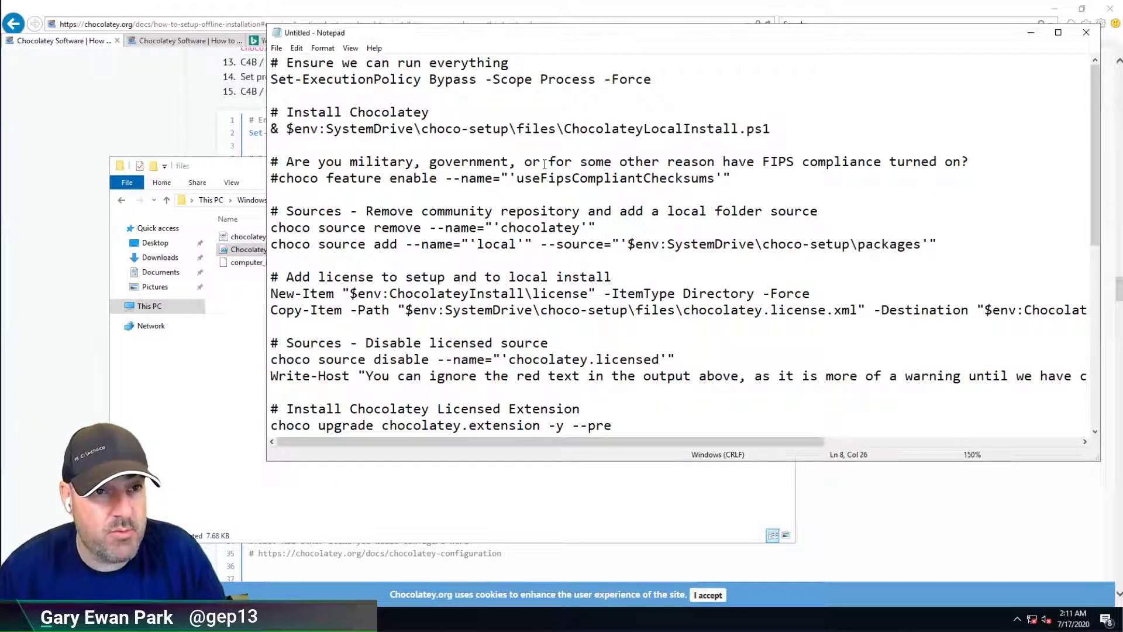
pyautogui.press('Home')
pyautogui.hotkey('shift', 'Down')
pyautogui.hotkey('shift', 'End')
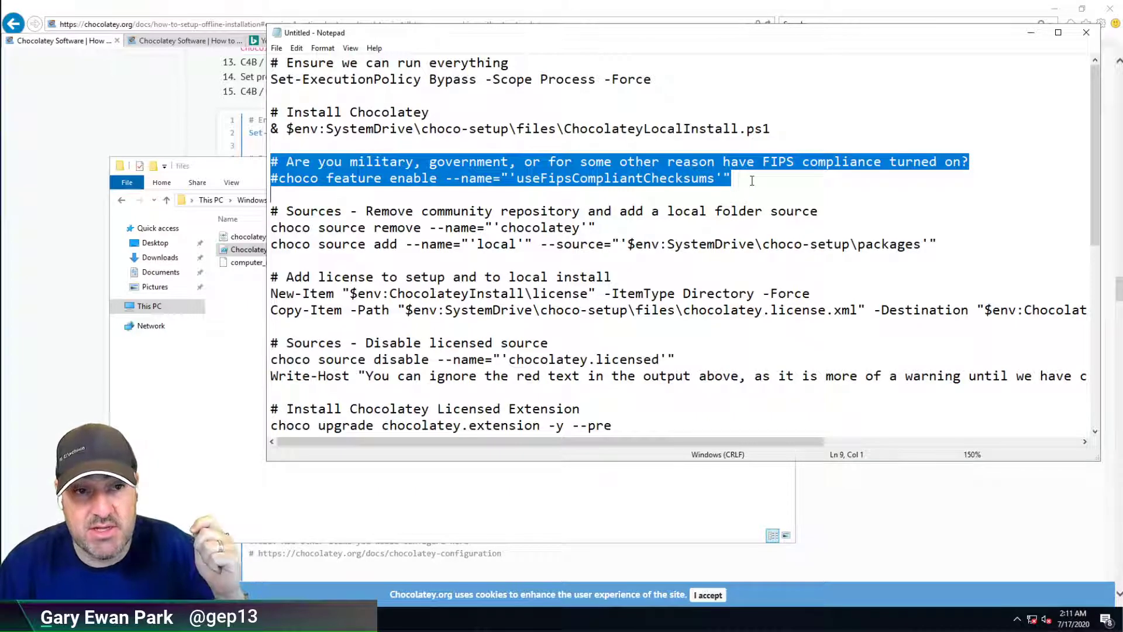
pyautogui.press('Down')
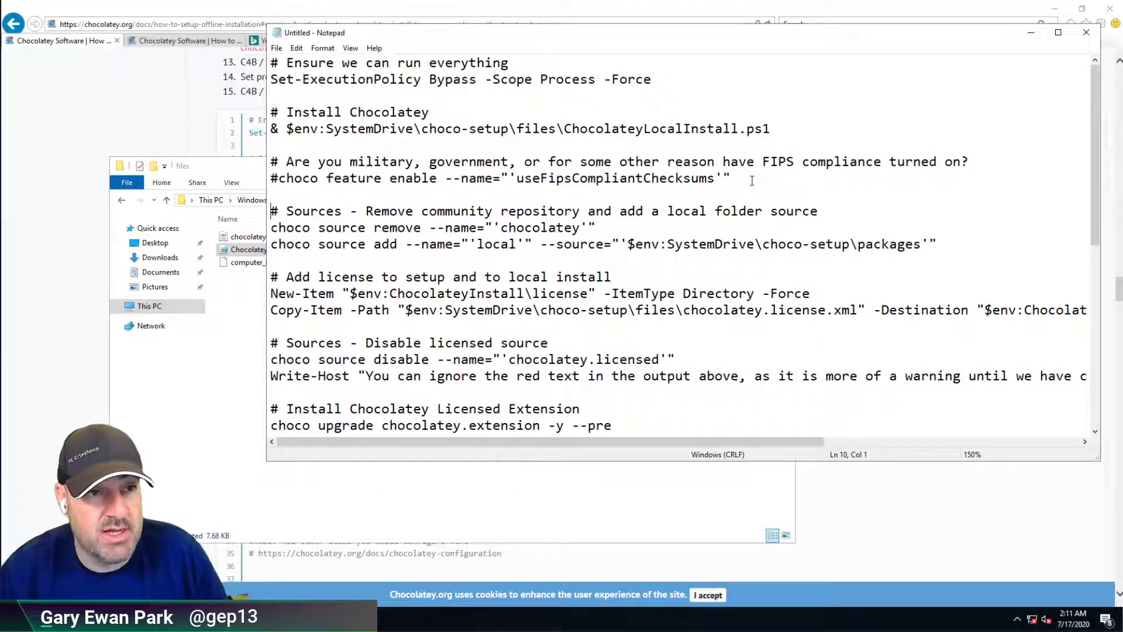
# Examine the script's Sources section, highlighting the commands that remove the chocolatey source and add the local packages folder source.
pyautogui.hotkey('shift', 'Down')
pyautogui.hotkey('shift', 'Down')
pyautogui.hotkey('shift', 'Down')
pyautogui.press('Up')
pyautogui.press('Up')
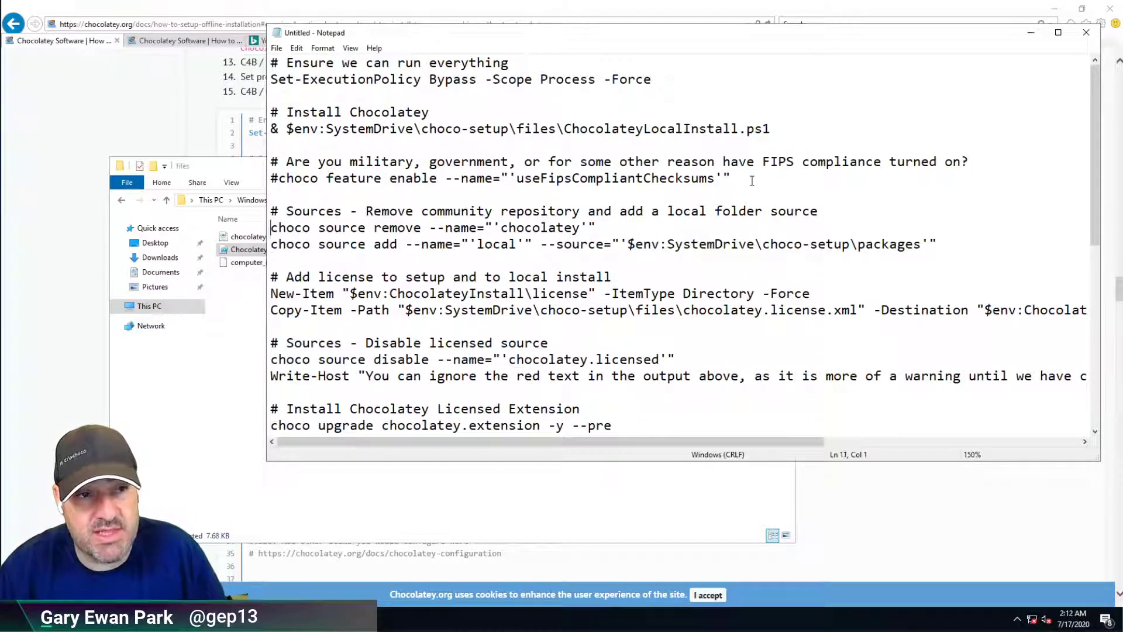
pyautogui.hotkey('shift', 'Down')
pyautogui.hotkey('shift', 'Down')
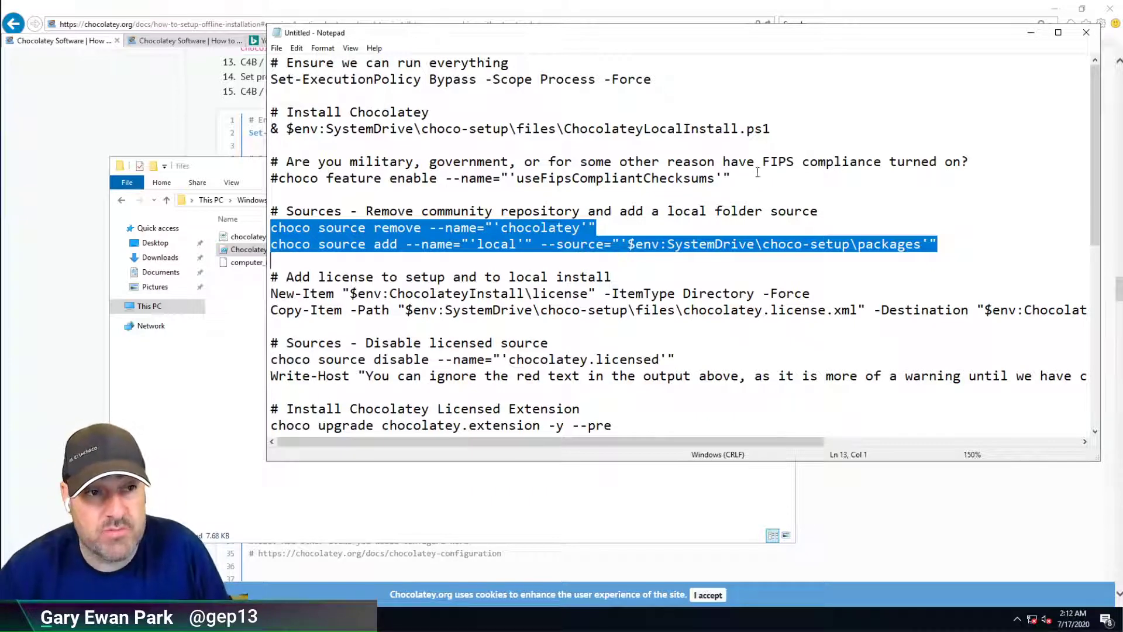
pyautogui.press('Left')
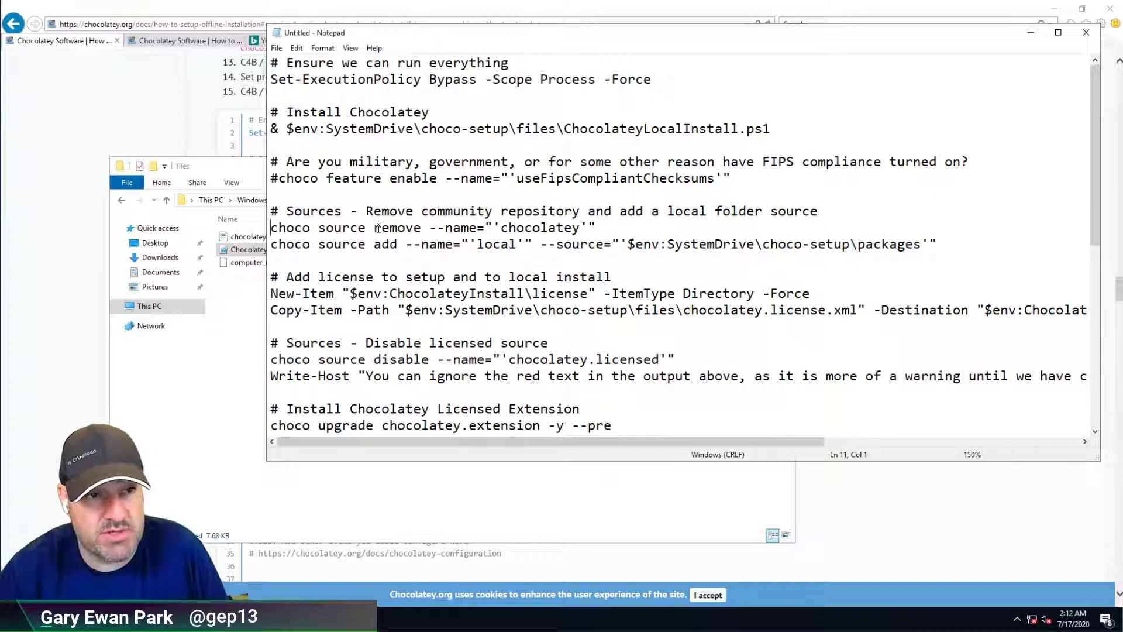
pyautogui.hotkey('shift', 'Down')
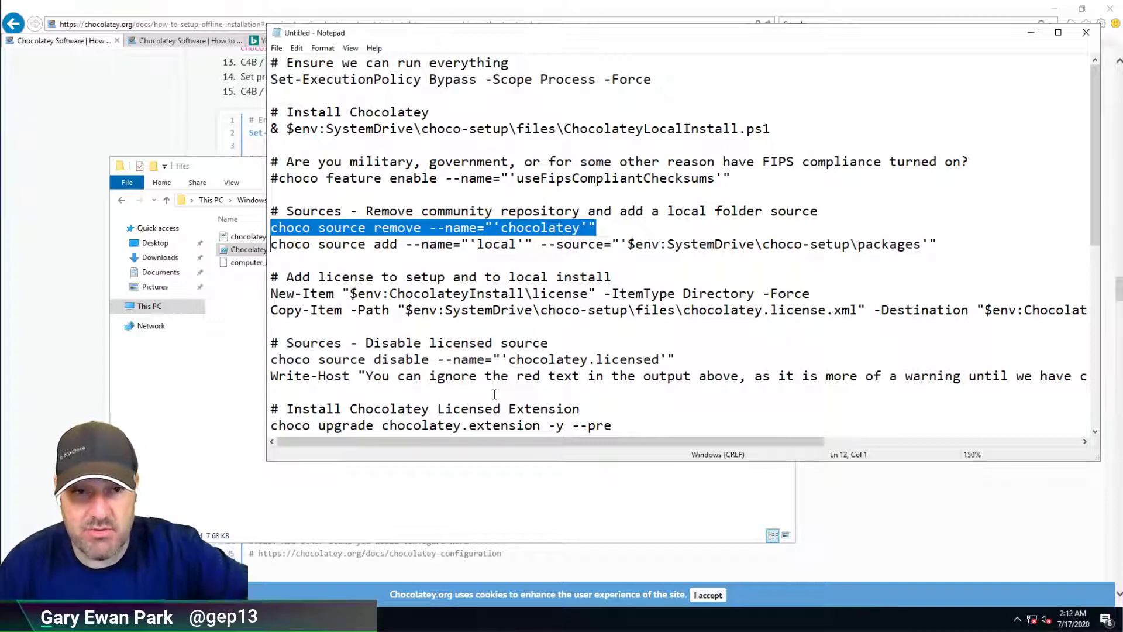
pyautogui.press('Right')
pyautogui.hotkey('shift', 'Down')
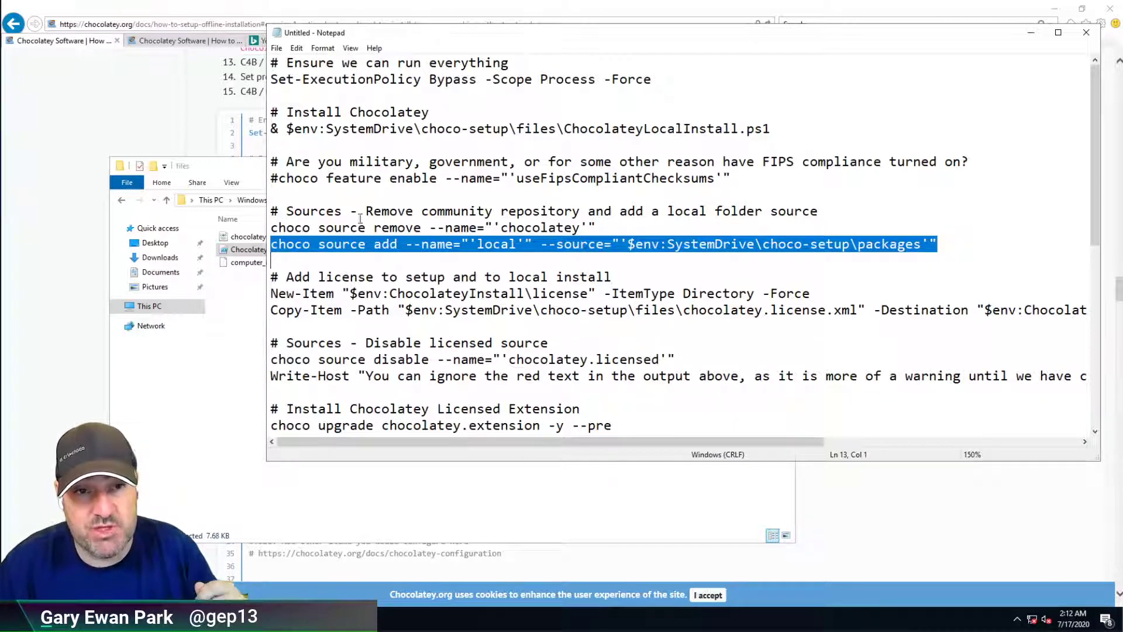
# Go up to the choco-setup folder in File Explorer and try to open the network share \\workstation\c$, closing the Network window when done.
pyautogui.click(541, 484)
pyautogui.hotkey('alt', 'Up')
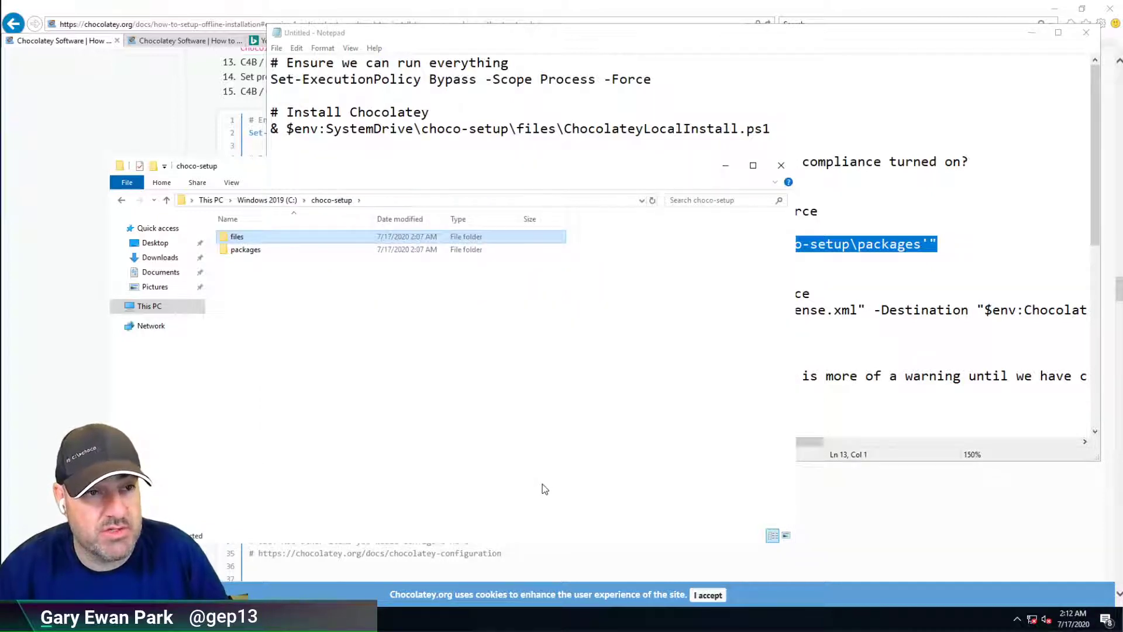
pyautogui.click(696, 311)
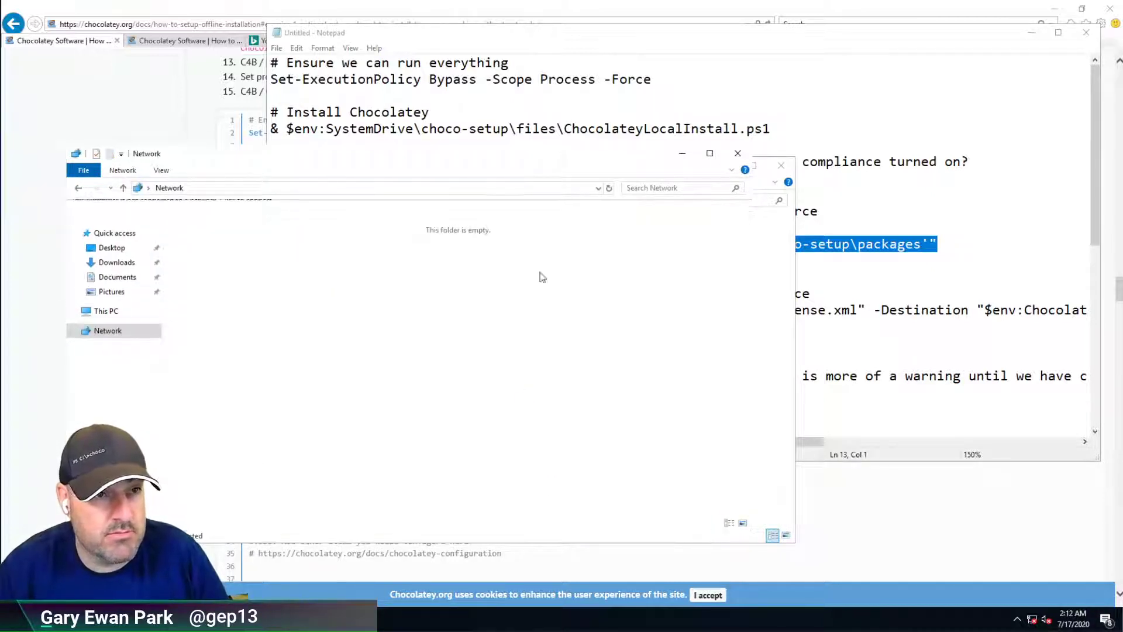
pyautogui.click(80, 193)
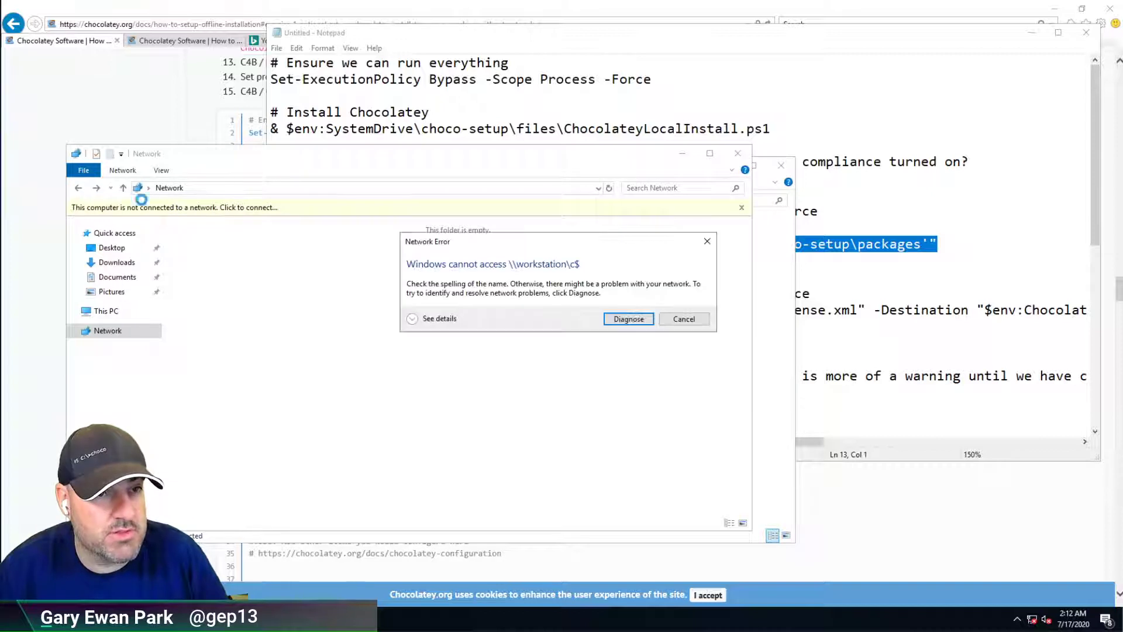
pyautogui.click(664, 320)
pyautogui.click(224, 190)
pyautogui.write('\\works')
pyautogui.press('Down')
pyautogui.press('Return')
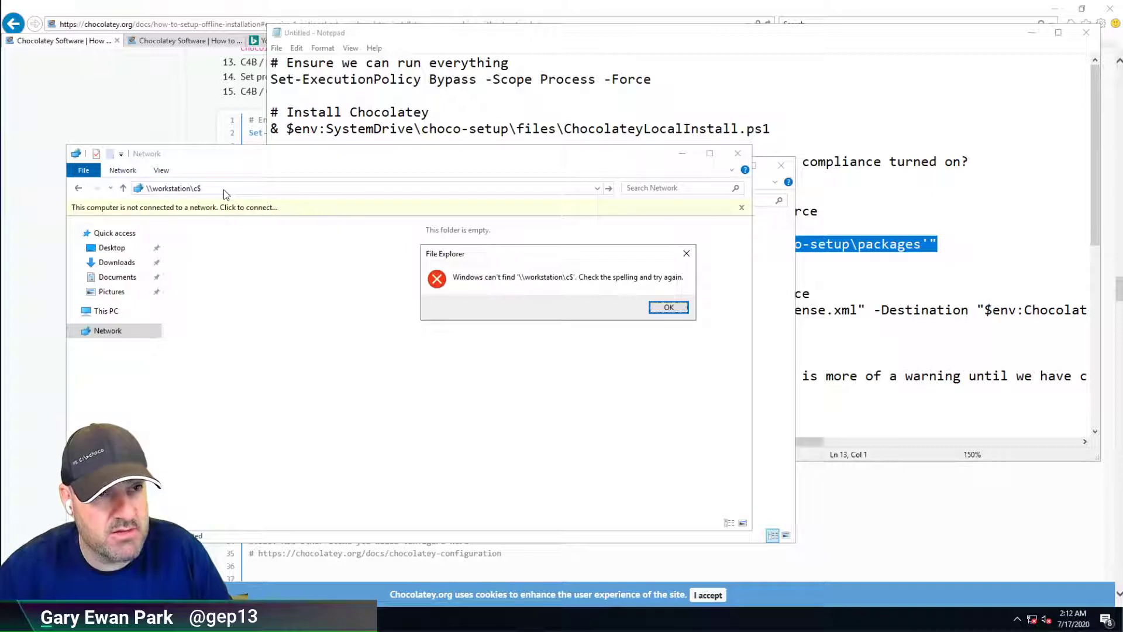
pyautogui.click(669, 307)
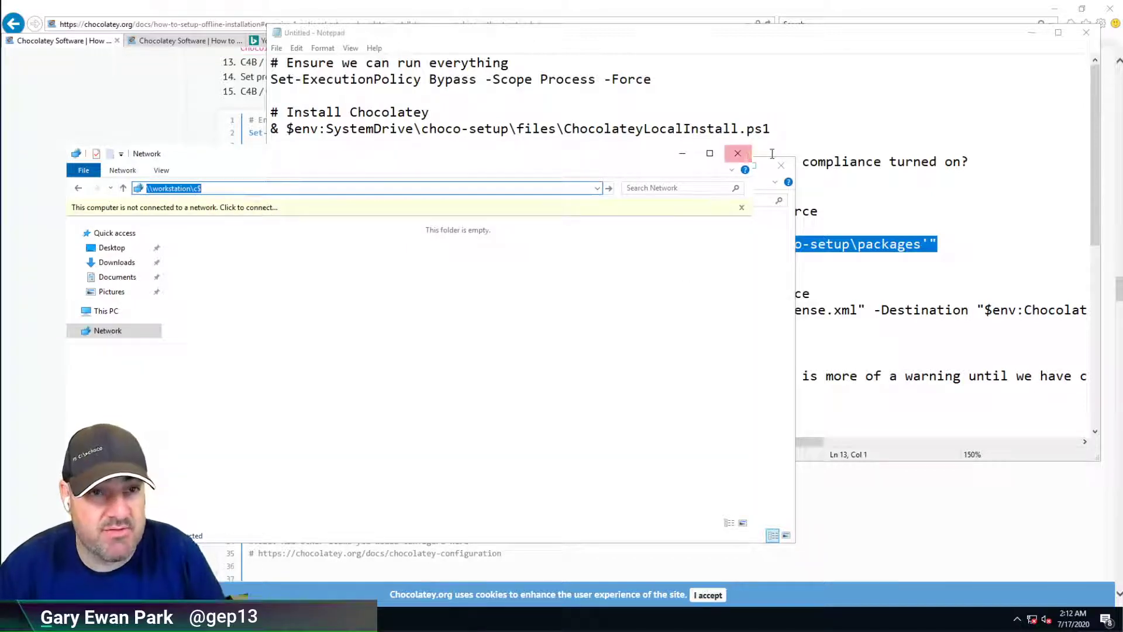
pyautogui.click(738, 153)
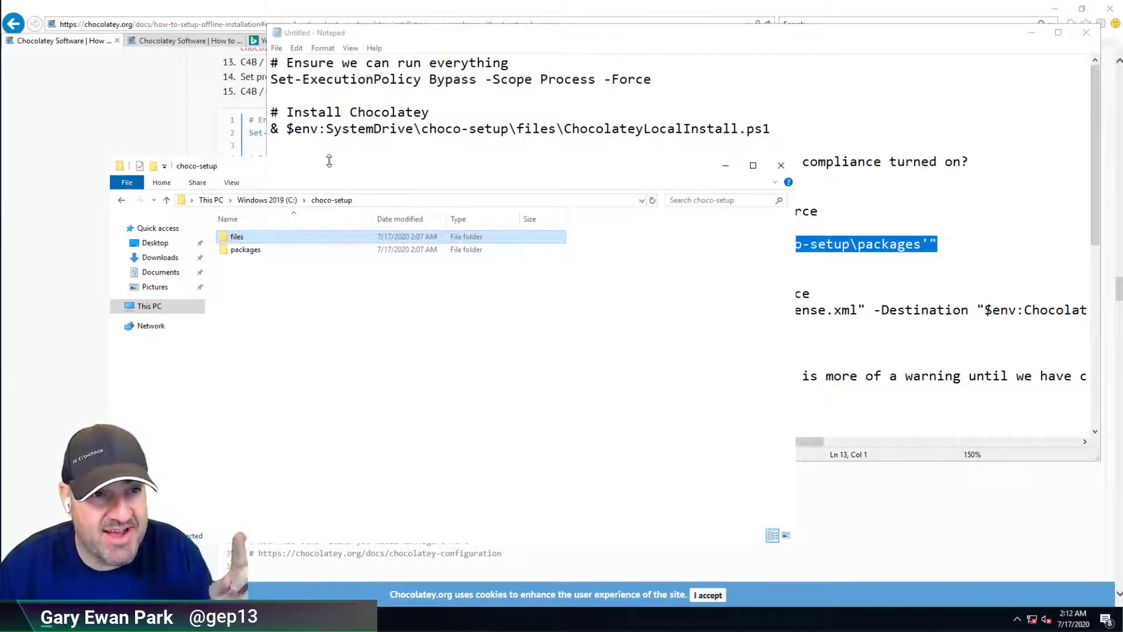
# Open the packages folder in choco-setup and select the package files from BGInfo.4.28.nupkg through KB2919355.1.0.20160915.nupkg.
pyautogui.moveTo(321, 167); pyautogui.dragTo(290, 174)
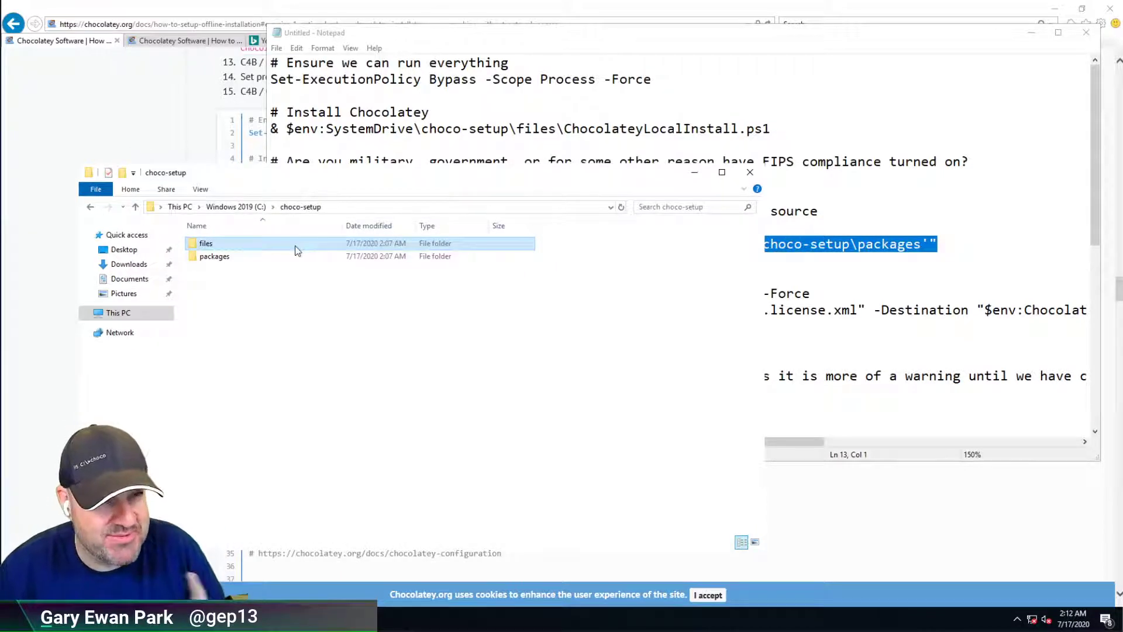
pyautogui.doubleClick(206, 257)
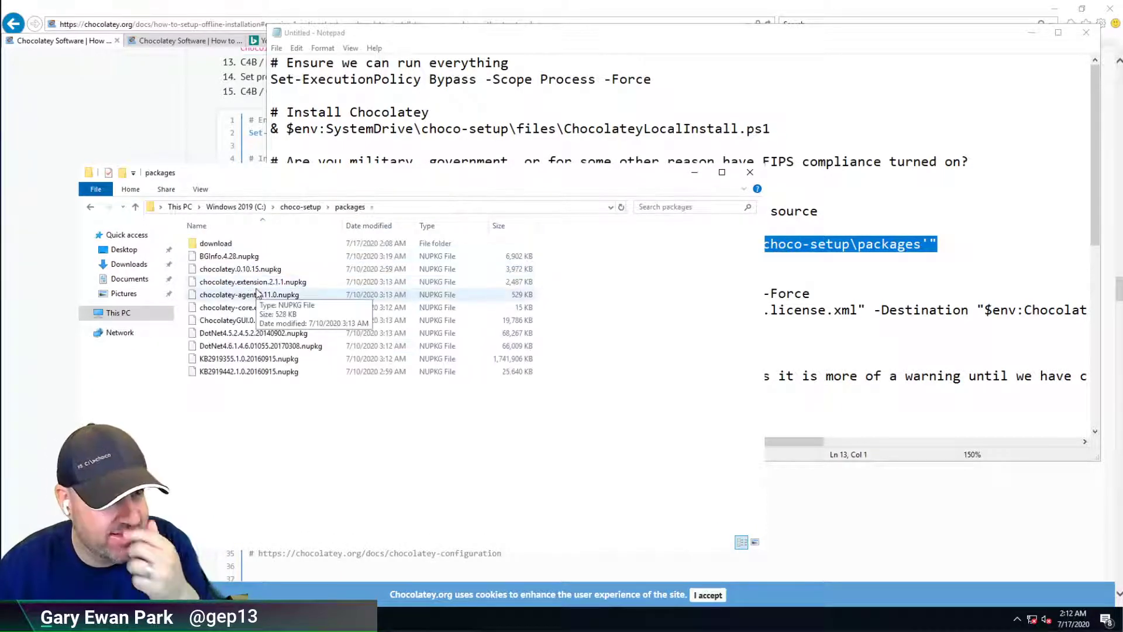
pyautogui.click(304, 256)
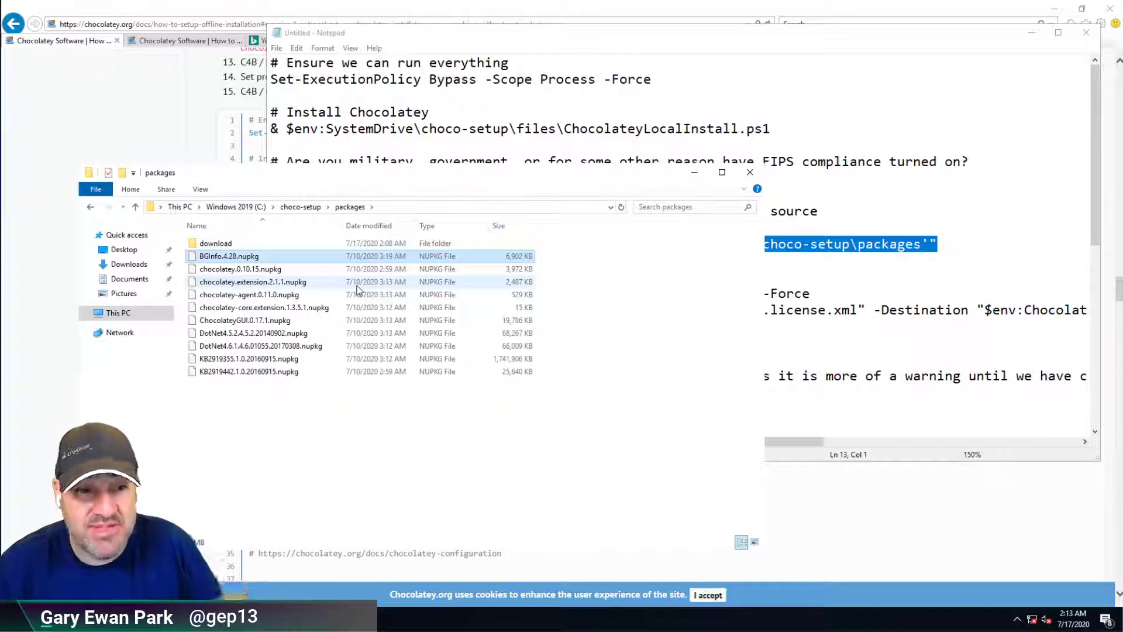
pyautogui.hotkey('shift', 'Down')
pyautogui.hotkey('shift', 'Down')
pyautogui.hotkey('shift', 'Down')
pyautogui.hotkey('shift', 'Down')
pyautogui.hotkey('shift', 'Down')
pyautogui.hotkey('shift', 'Down')
pyautogui.hotkey('shift', 'Down')
pyautogui.hotkey('shift', 'Down')
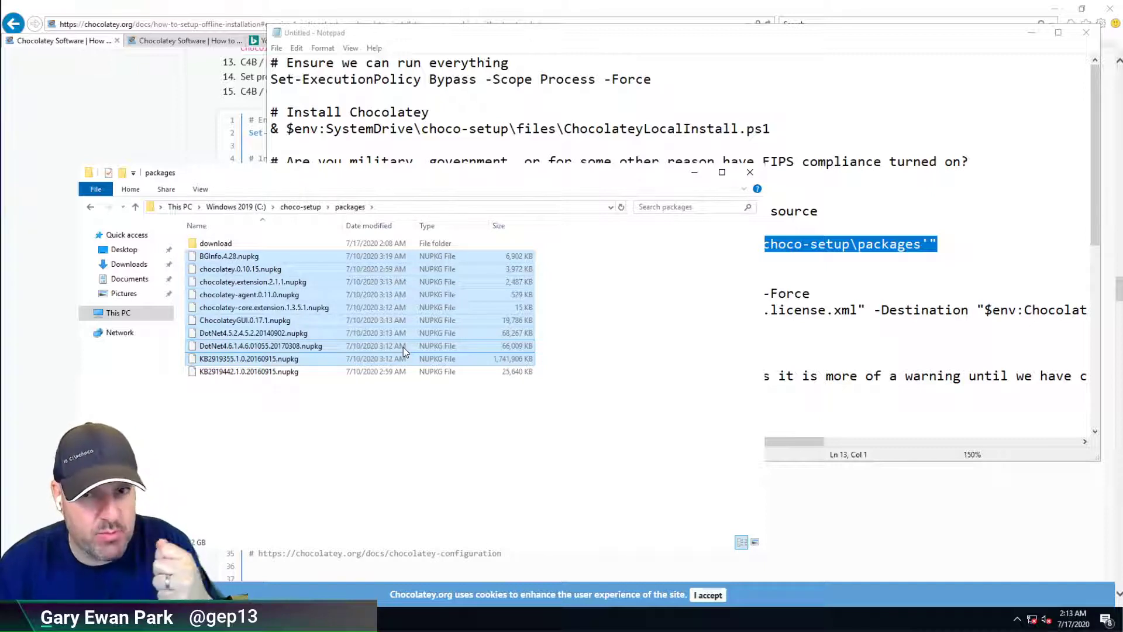
# Clear the multiple selection and select only DotNet4.5.2.4.5.2.20140902.nupkg in the packages folder.
pyautogui.click(354, 386)
pyautogui.press('Up')
pyautogui.press('Up')
pyautogui.press('Up')
pyautogui.press('Up')
pyautogui.press('Up')
pyautogui.press('Up')
pyautogui.press('Up')
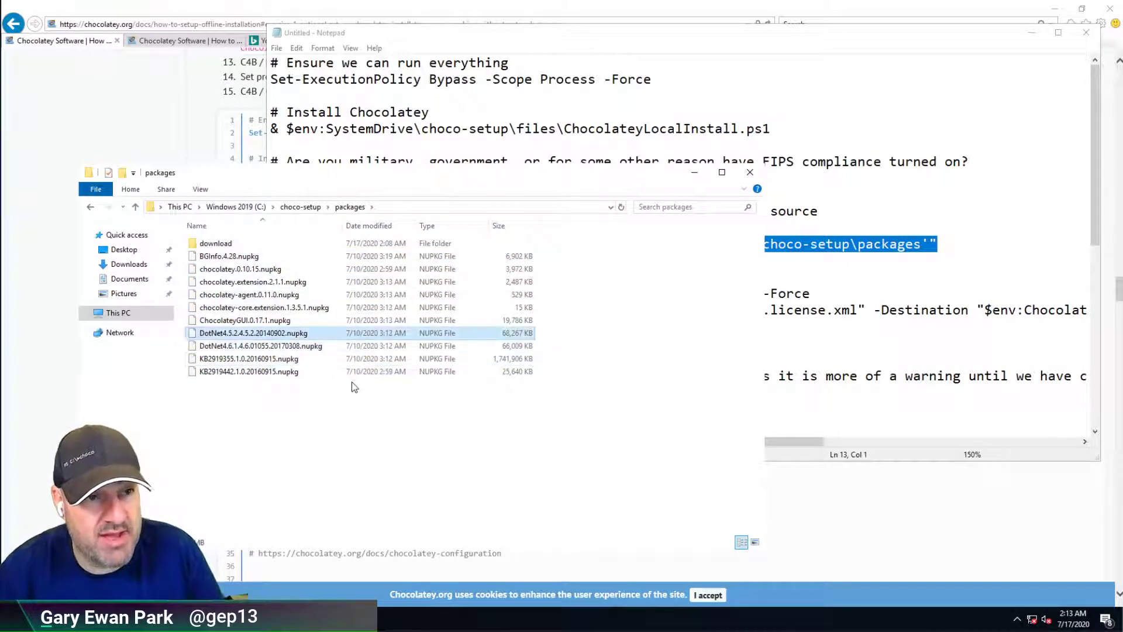
# Select chocolatey.0.10.15.nupkg and chocolatey.extension.2.1.1.nupkg together in the packages folder, then only chocolatey-core.extension.1.3.5.1.nupkg.
pyautogui.hotkey('shift', 'Down')
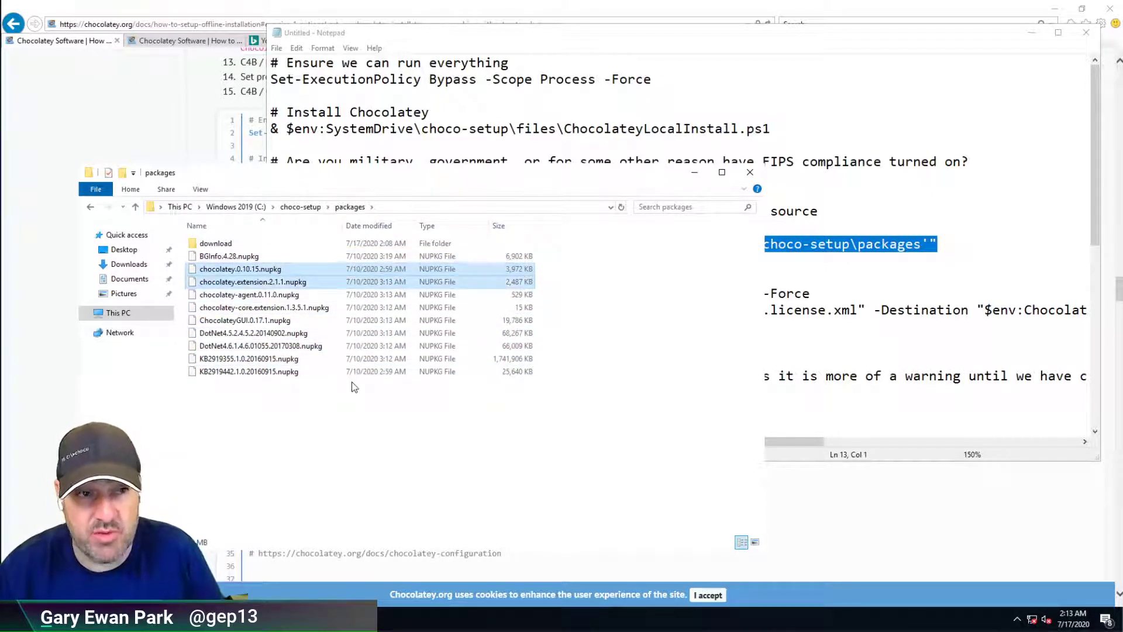
pyautogui.press('Down')
pyautogui.press('Down')
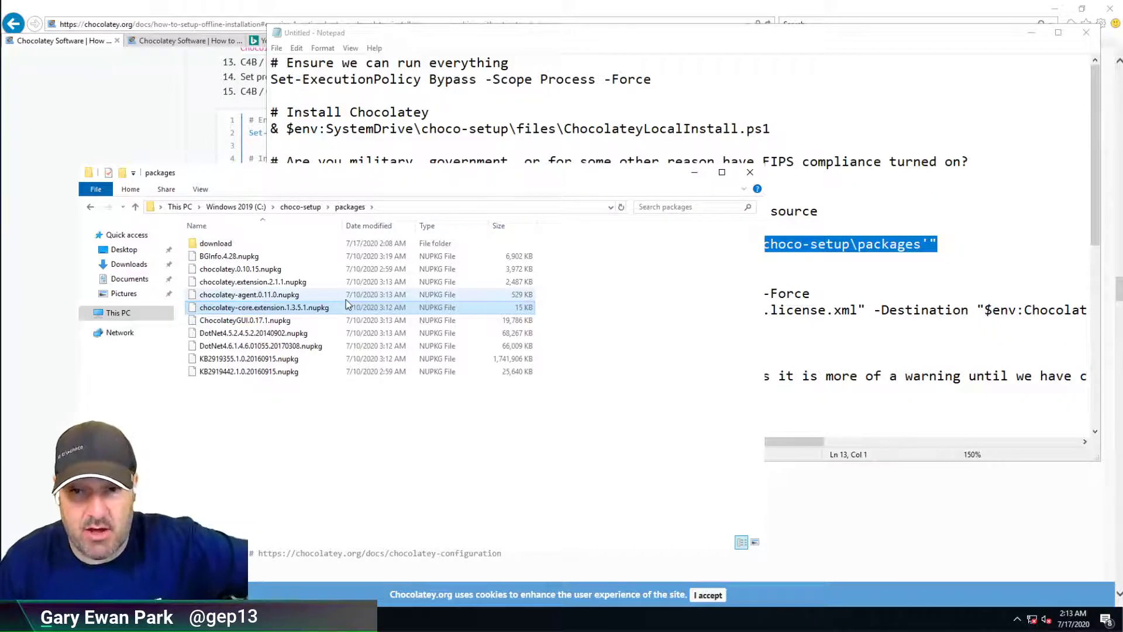
# Return to the script and highlight the command that adds the local source pointing to choco-setup\packages.
pyautogui.click(822, 258)
pyautogui.click(572, 242)
pyautogui.press('End')
pyautogui.hotkey('shift', 'Home')
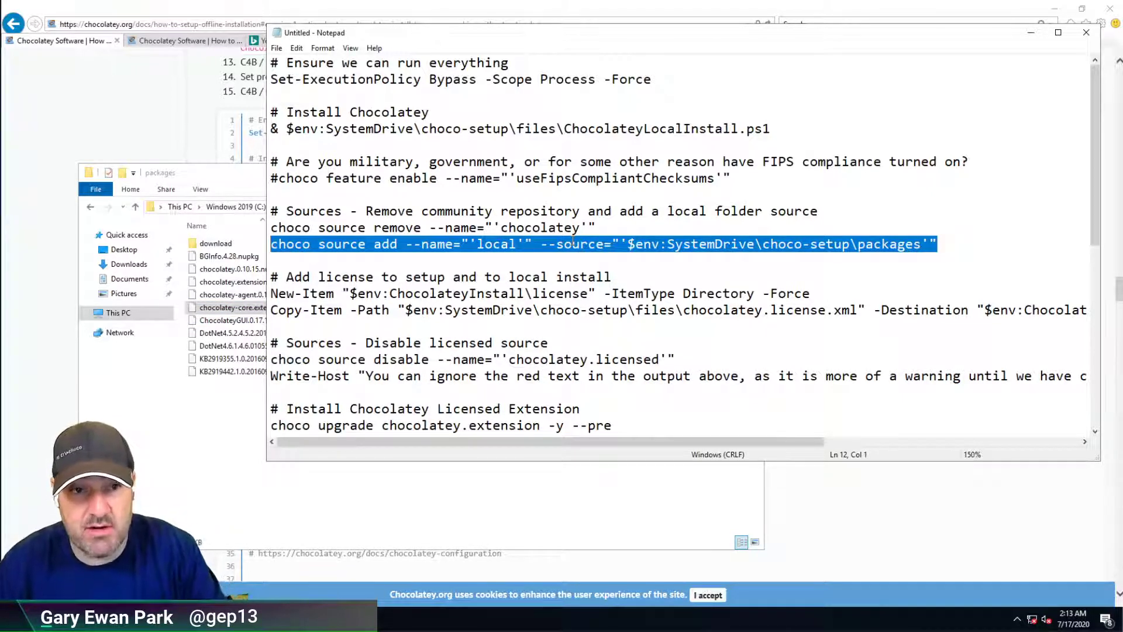
# Highlight the New-Item and Copy-Item commands in the script's section that adds the license.
pyautogui.press('Down')
pyautogui.press('Down')
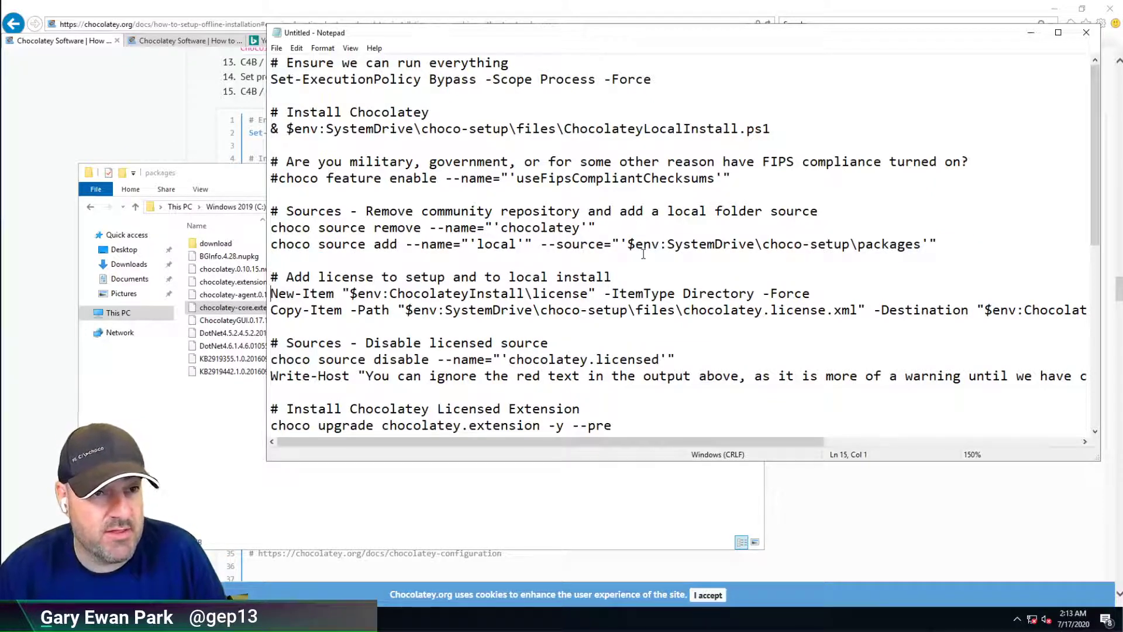
pyautogui.hotkey('shift', 'Down')
pyautogui.hotkey('shift', 'Down')
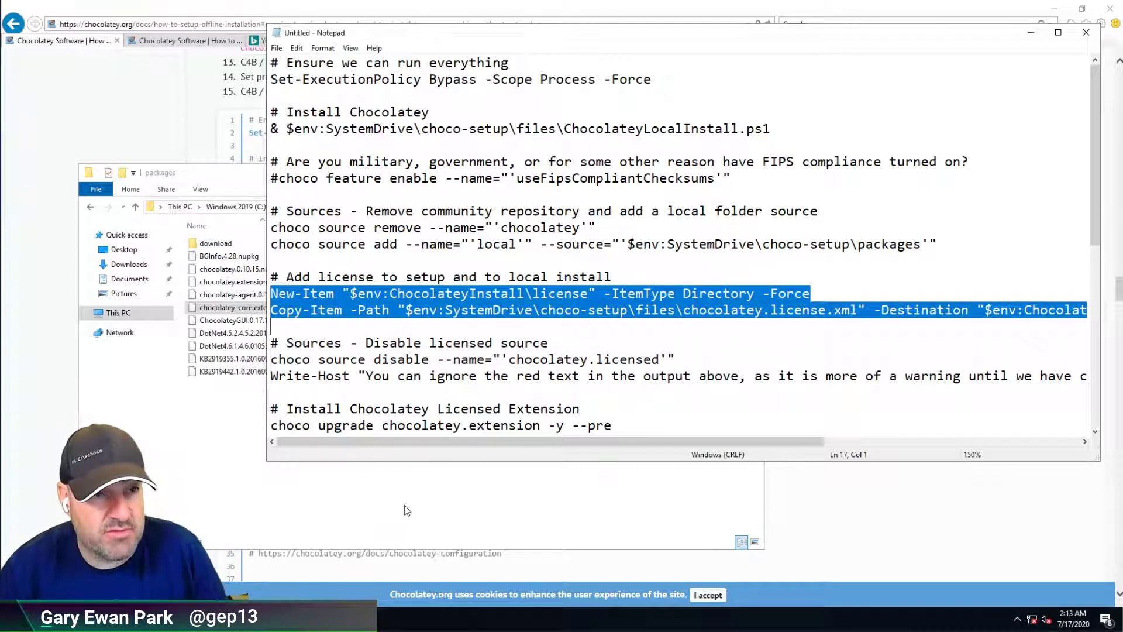
# Open the files folder under choco-setup in File Explorer and select chocolatey.license.xml.
pyautogui.click(326, 477)
pyautogui.hotkey('alt', 'Up')
pyautogui.press('Return')
pyautogui.press('Down')
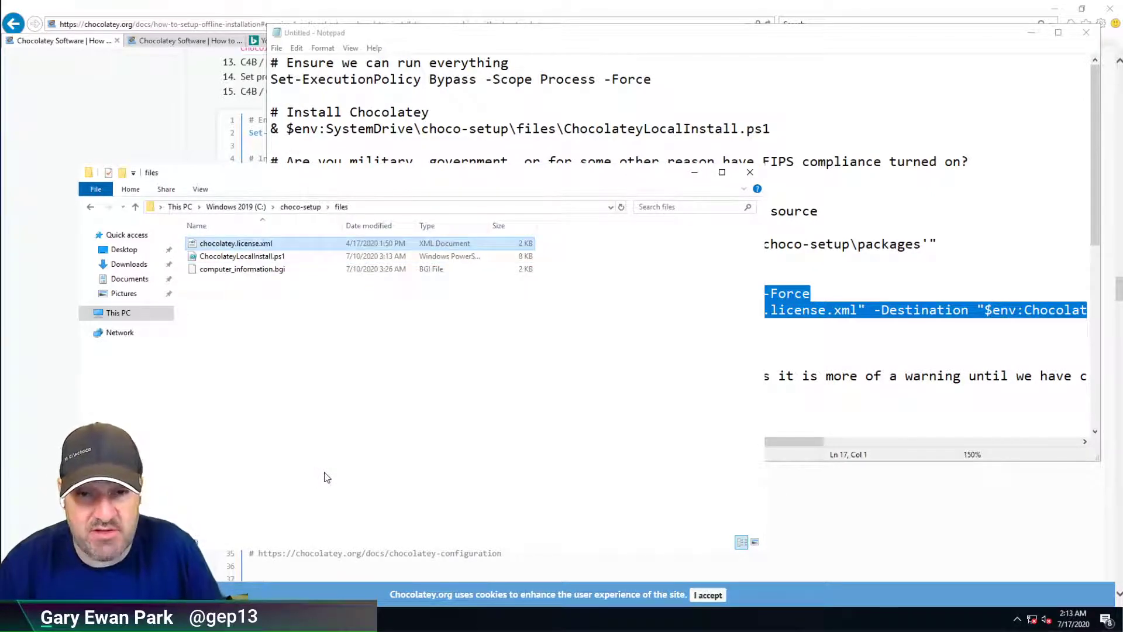
# Return to the script and highlight the command that disables the chocolatey.licensed source.
pyautogui.click(869, 336)
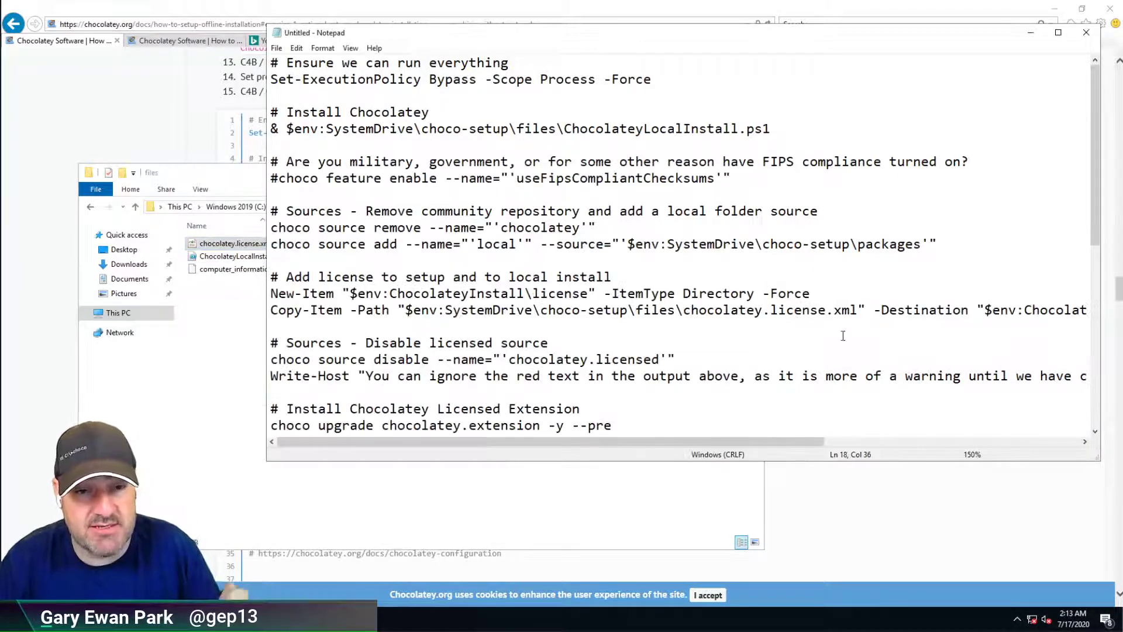
pyautogui.scroll(-1, 720, 324)
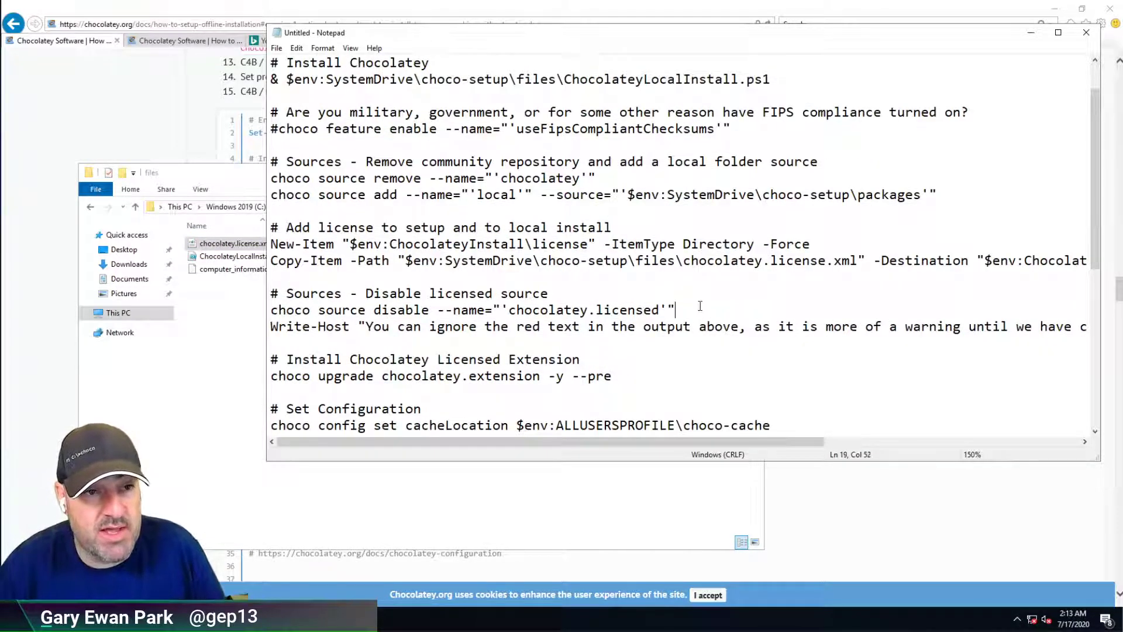
pyautogui.hotkey('shift', 'Home')
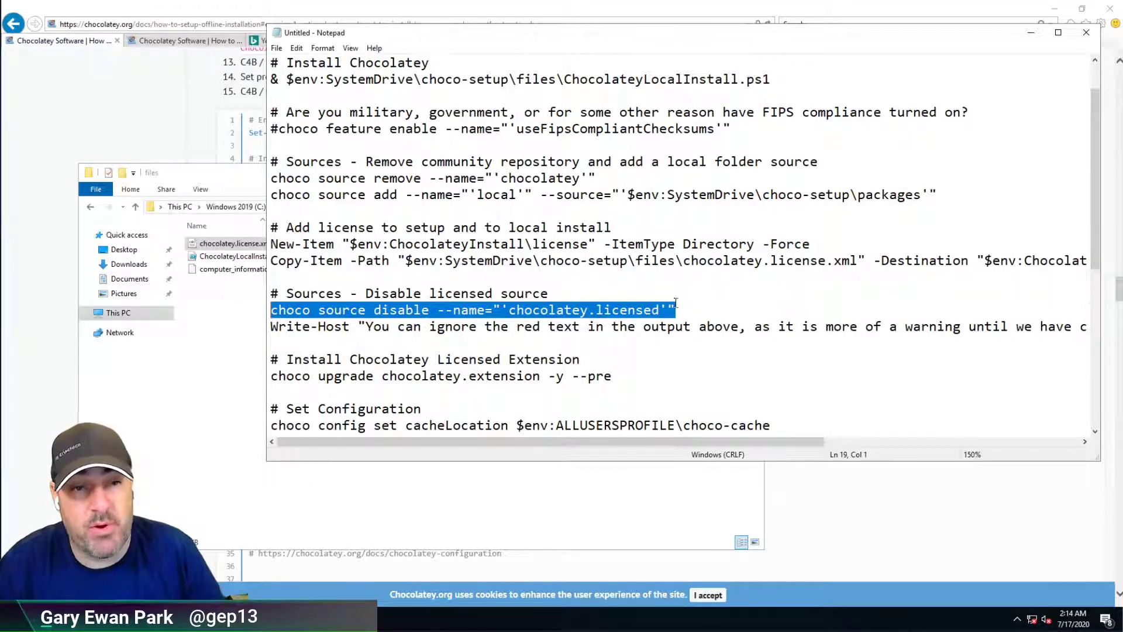
pyautogui.click(689, 313)
pyautogui.hotkey('shift', 'Home')
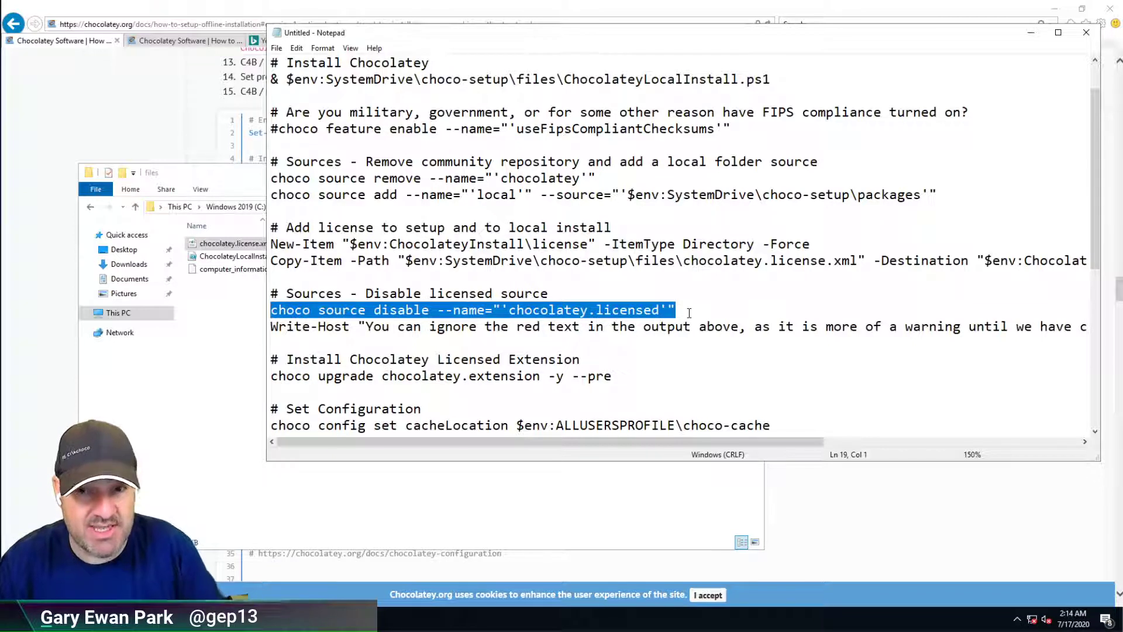
# Compare the command removing the chocolatey source with the one disabling chocolatey.licensed, highlighting each in turn.
pyautogui.click(641, 176)
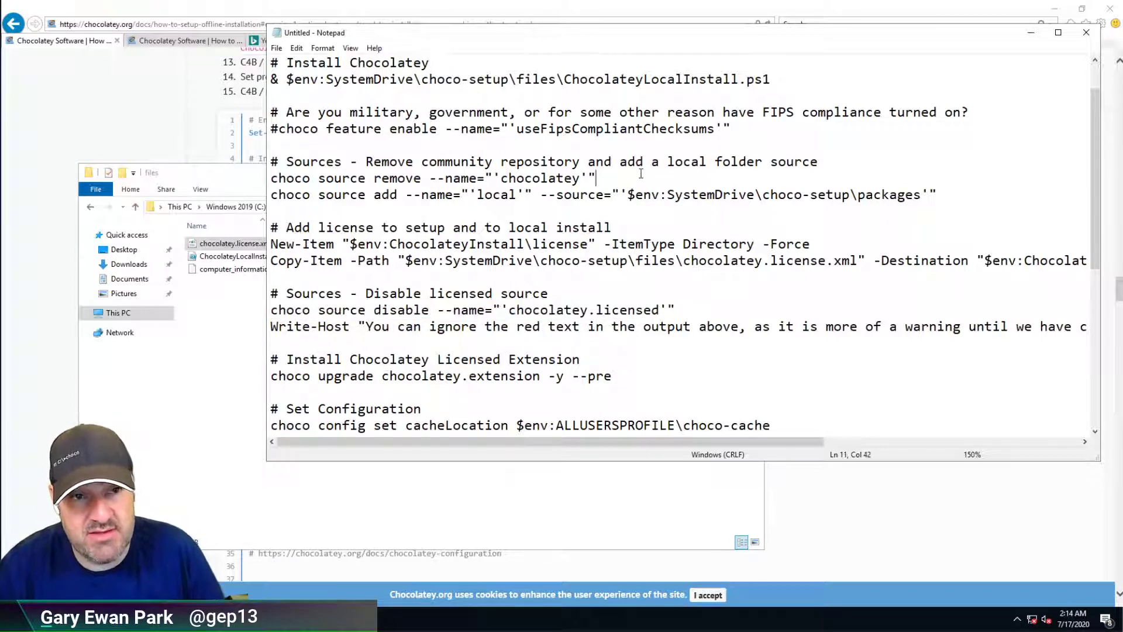
pyautogui.hotkey('shift', 'Home')
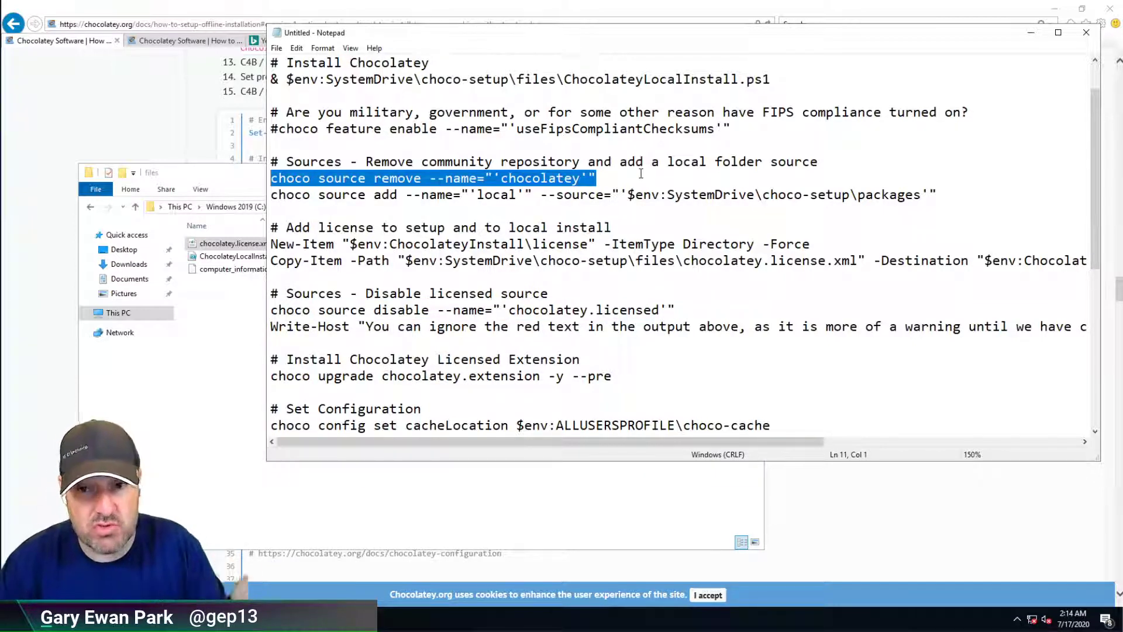
pyautogui.press('Down')
pyautogui.press('Down')
pyautogui.press('Down')
pyautogui.press('Down')
pyautogui.press('Down')
pyautogui.press('Down')
pyautogui.press('Down')
pyautogui.press('Down')
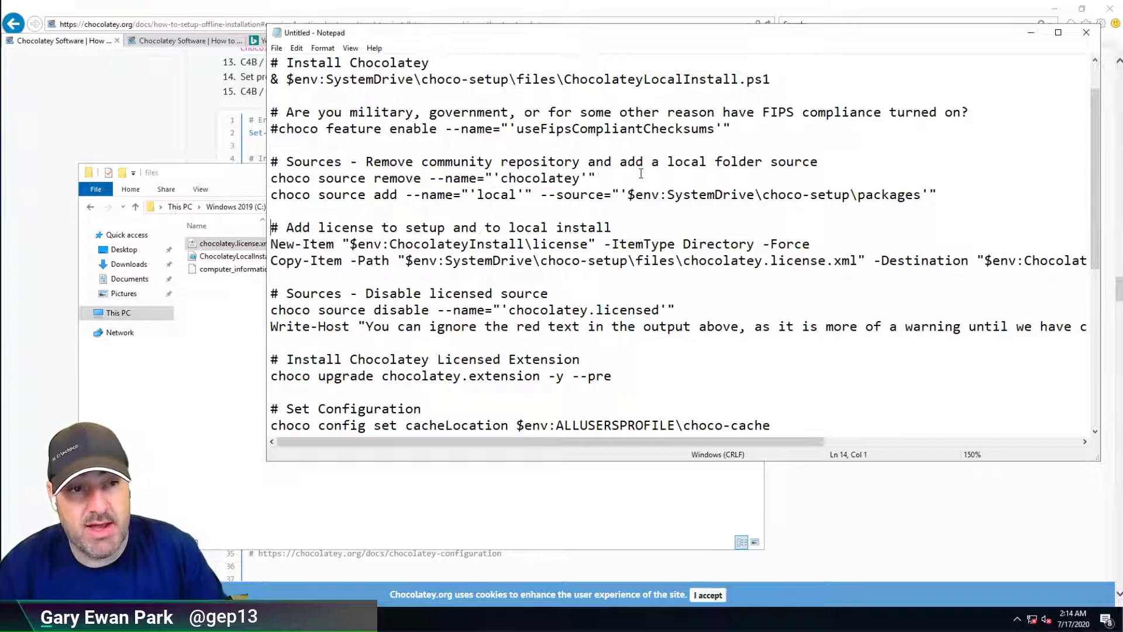
pyautogui.hotkey('shift', 'Down')
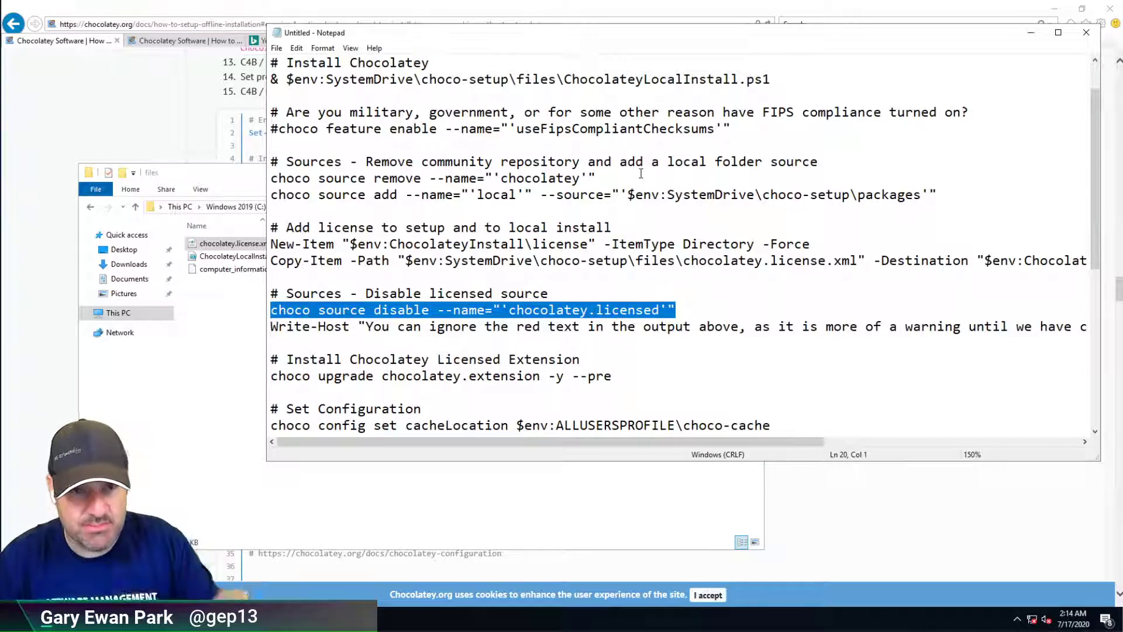
# Highlight the choco upgrade chocolatey.extension command in the Install Chocolatey Licensed Extension section.
pyautogui.press('Down')
pyautogui.press('Up')
pyautogui.press('Down')
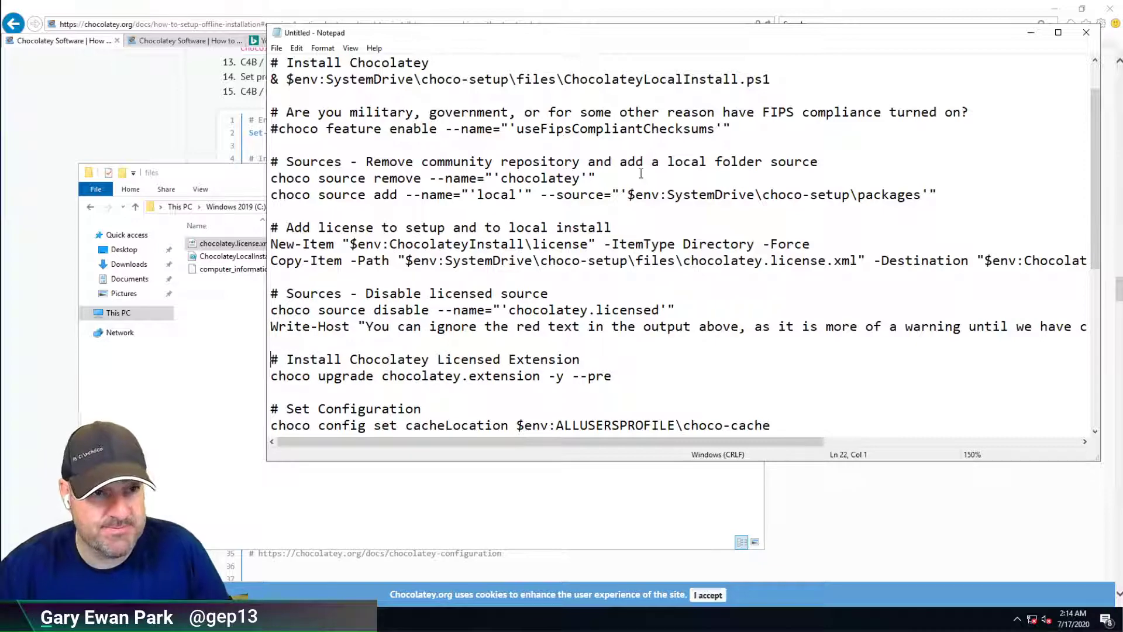
pyautogui.scroll(-2, 523, 143)
pyautogui.moveTo(286, 277); pyautogui.dragTo(646, 276)
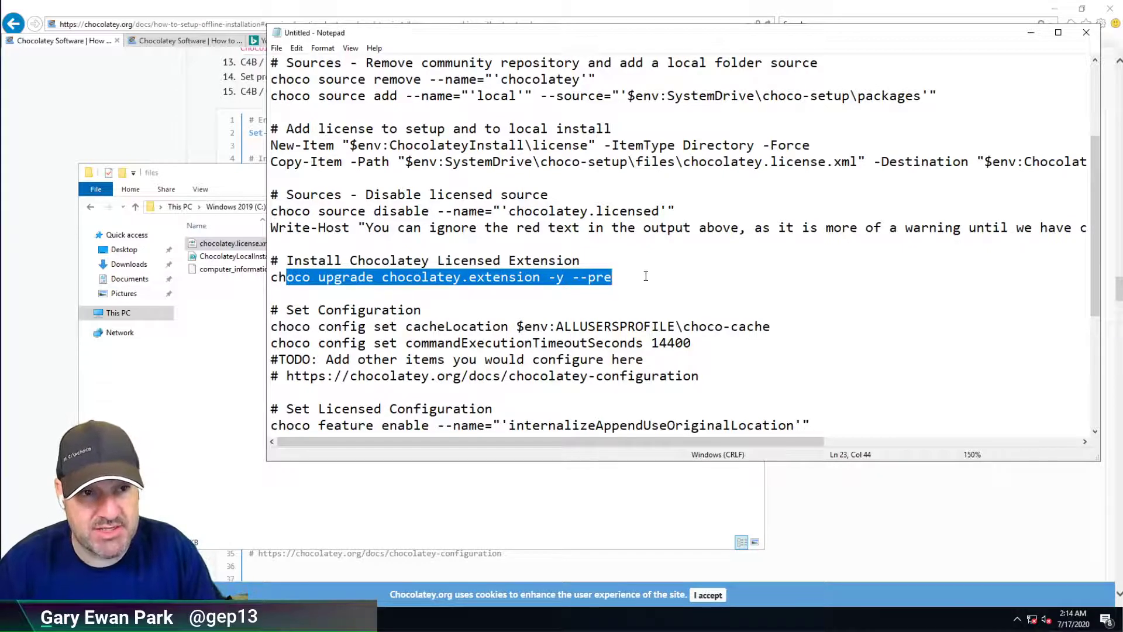
# Examine the Set Configuration section, highlighting the cacheLocation and commandExecutionTimeoutSeconds commands and the chocolatey-configuration documentation link.
pyautogui.scroll(-1, 646, 276)
pyautogui.moveTo(693, 293); pyautogui.dragTo(271, 278)
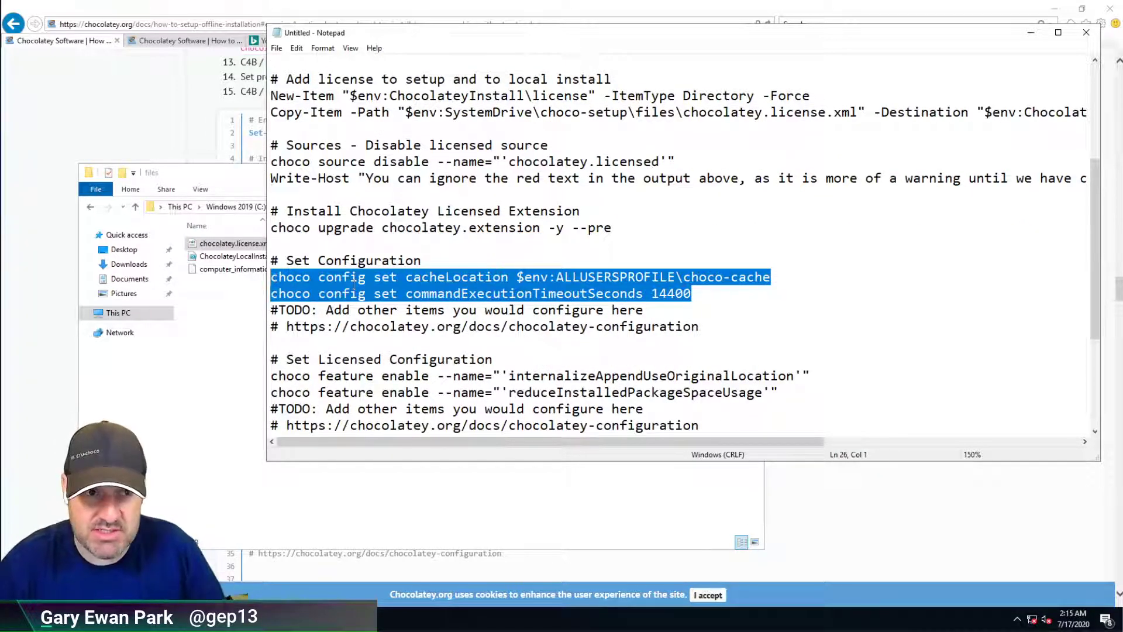
pyautogui.scroll(-1, 353, 285)
pyautogui.click(698, 278)
pyautogui.moveTo(698, 277); pyautogui.dragTo(285, 277)
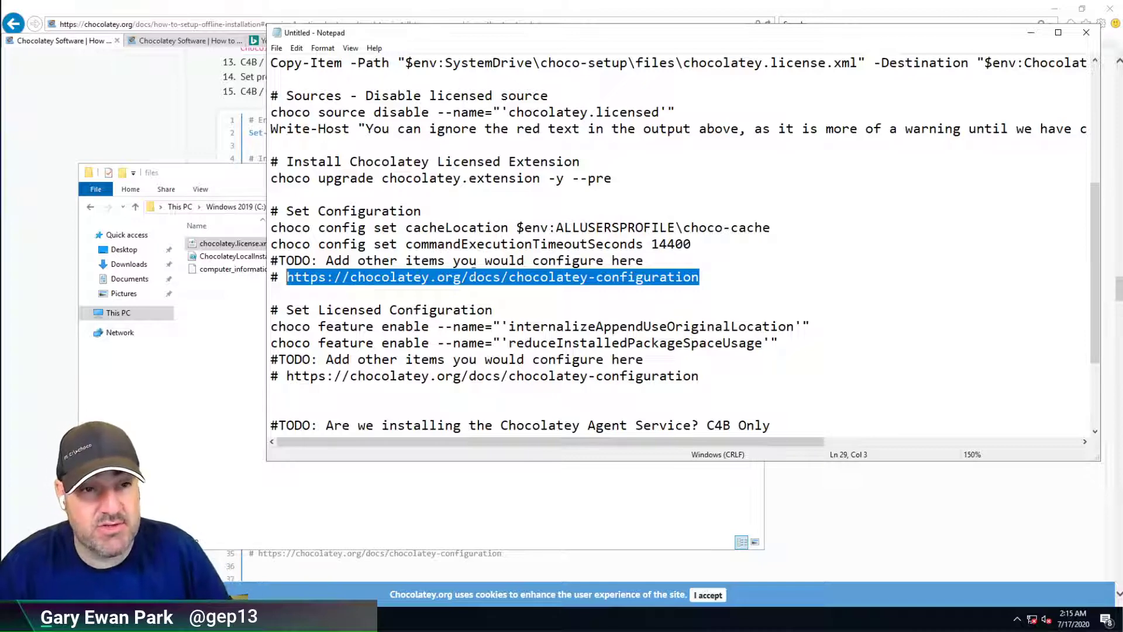
# Highlight the two feature enable commands under Set Licensed Configuration and glance over the remaining agent service section.
pyautogui.scroll(-1, 529, 278)
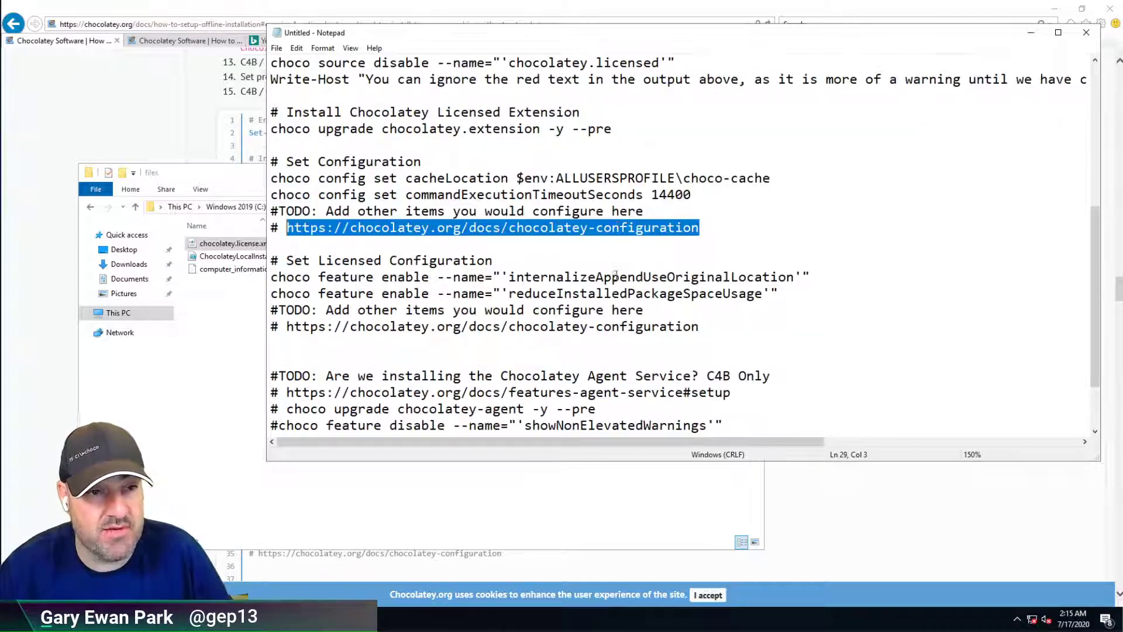
pyautogui.moveTo(789, 296); pyautogui.dragTo(270, 277)
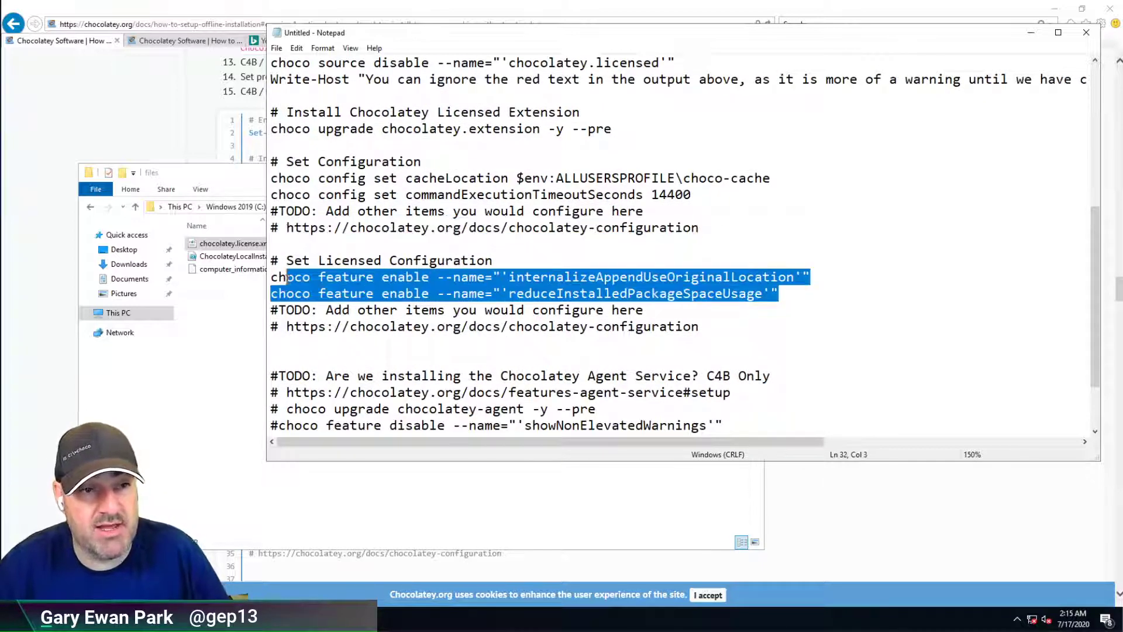
pyautogui.scroll(-2, 592, 295)
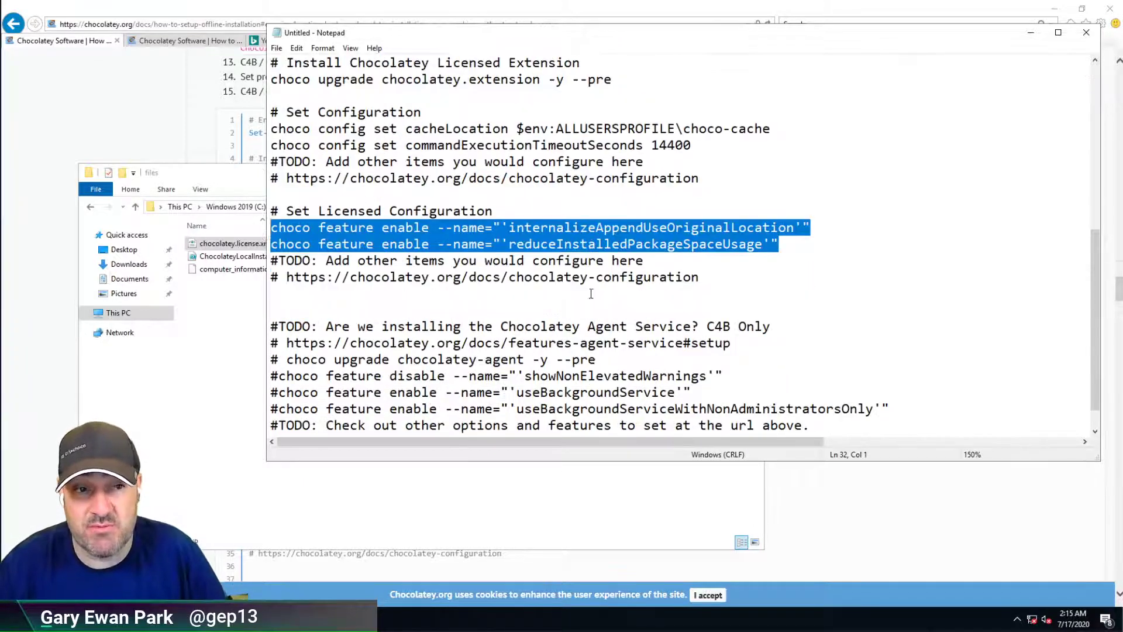
pyautogui.scroll(5, 580, 243)
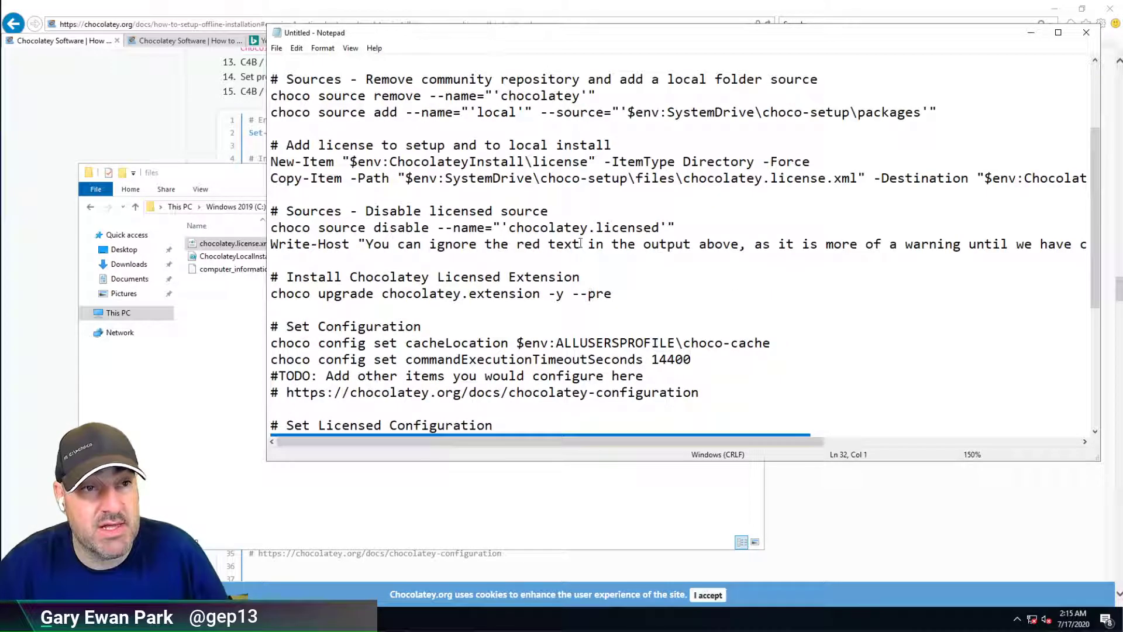
# Start saving the script to disk, creating a folder named temp on the C: drive and opening it as the destination.
pyautogui.click(276, 48)
pyautogui.click(301, 104)
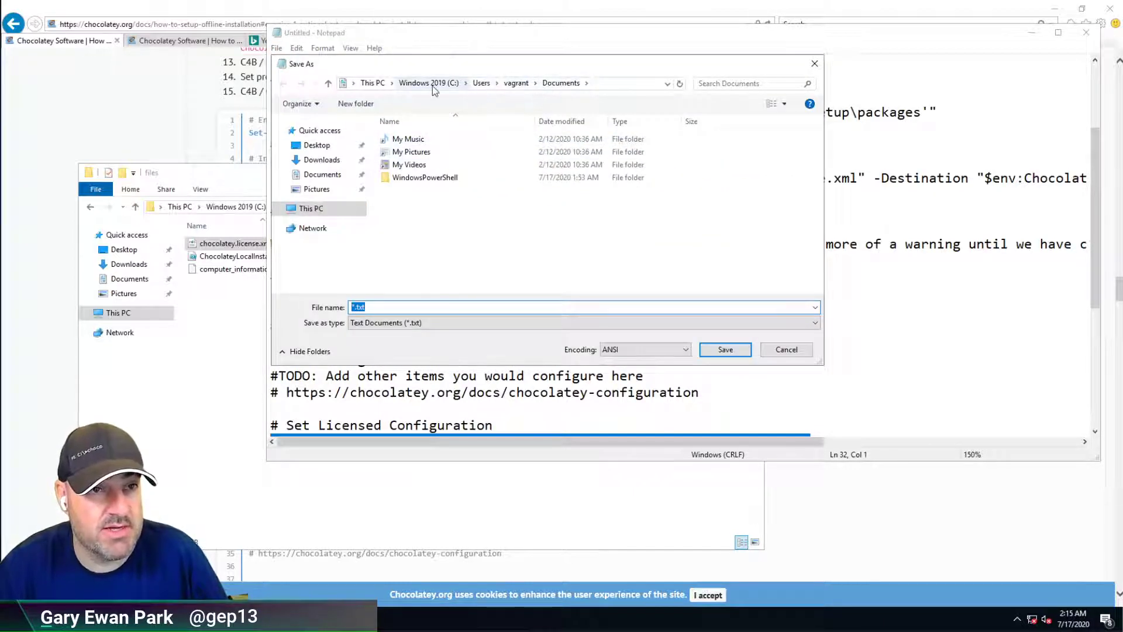
pyautogui.click(433, 84)
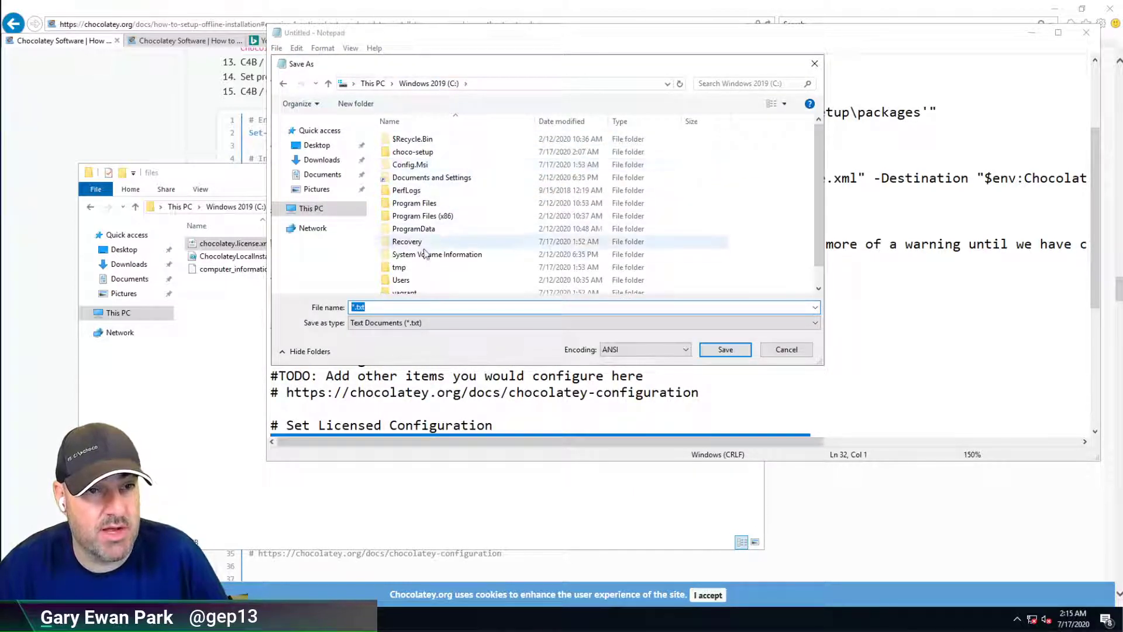
pyautogui.rightClick(795, 251)
pyautogui.moveTo(872, 378)
pyautogui.click(948, 380)
pyautogui.write('temp')
pyautogui.press('Return')
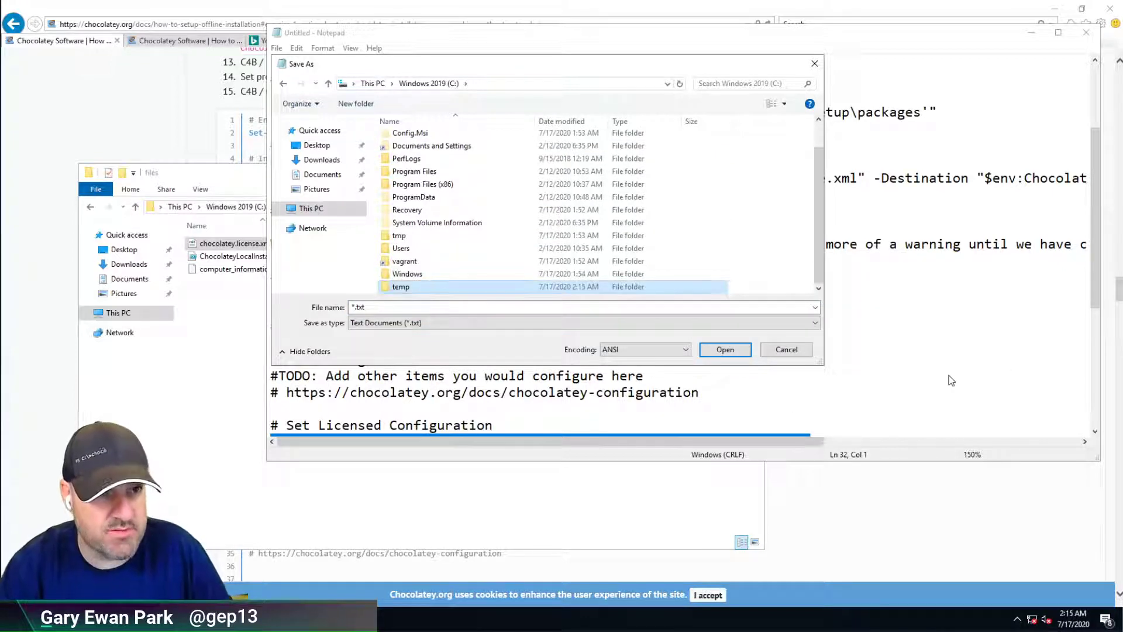
pyautogui.press('Return')
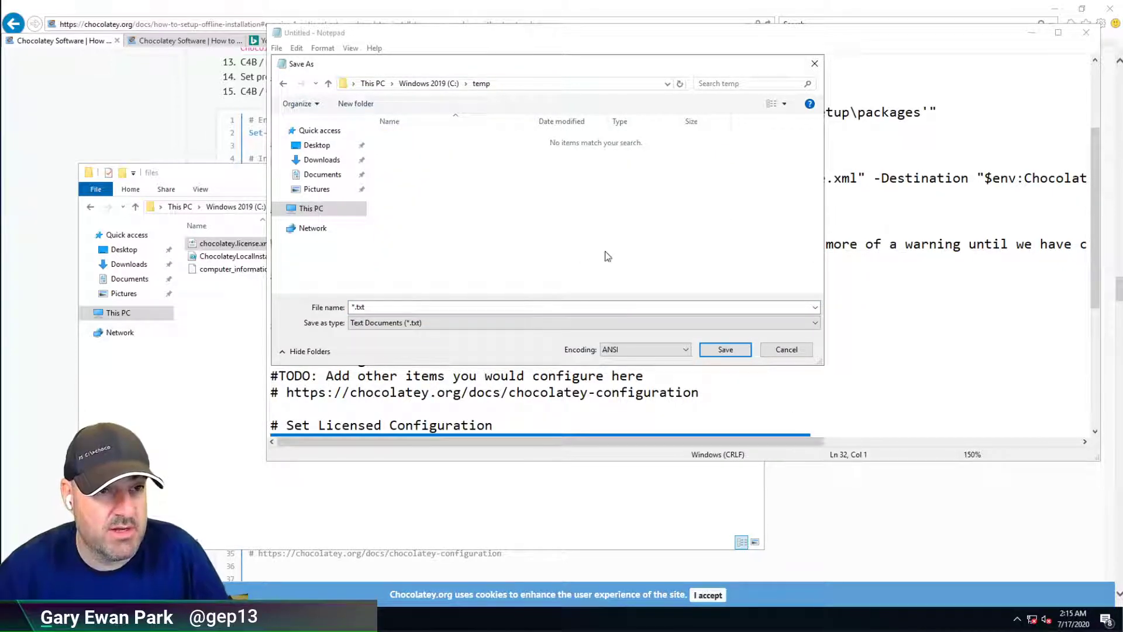
# Save the script in C:\temp as local_install.ps1 with the file type All Files.
pyautogui.click(497, 325)
pyautogui.click(374, 346)
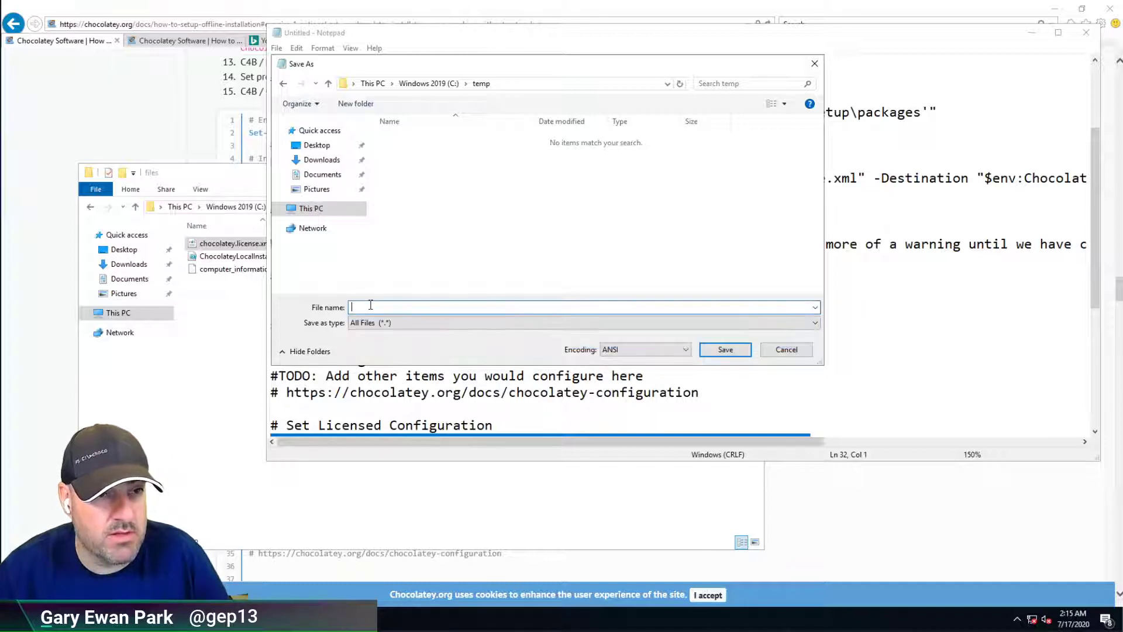
pyautogui.click(370, 305)
pyautogui.write('local_inst')
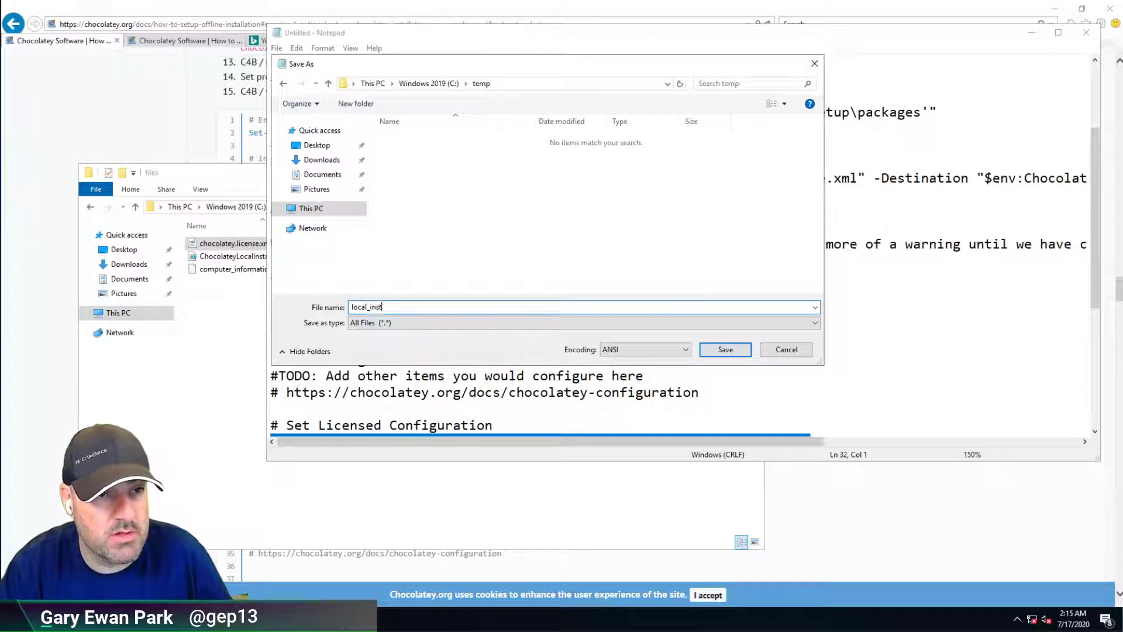
pyautogui.write('all.ps1')
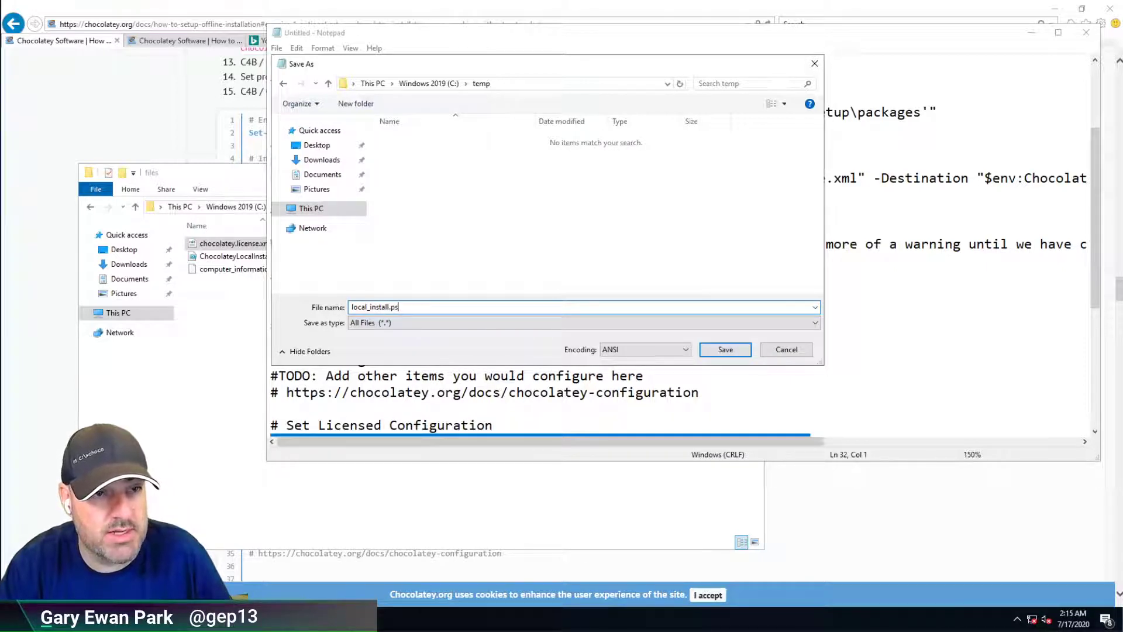
pyautogui.press('Return')
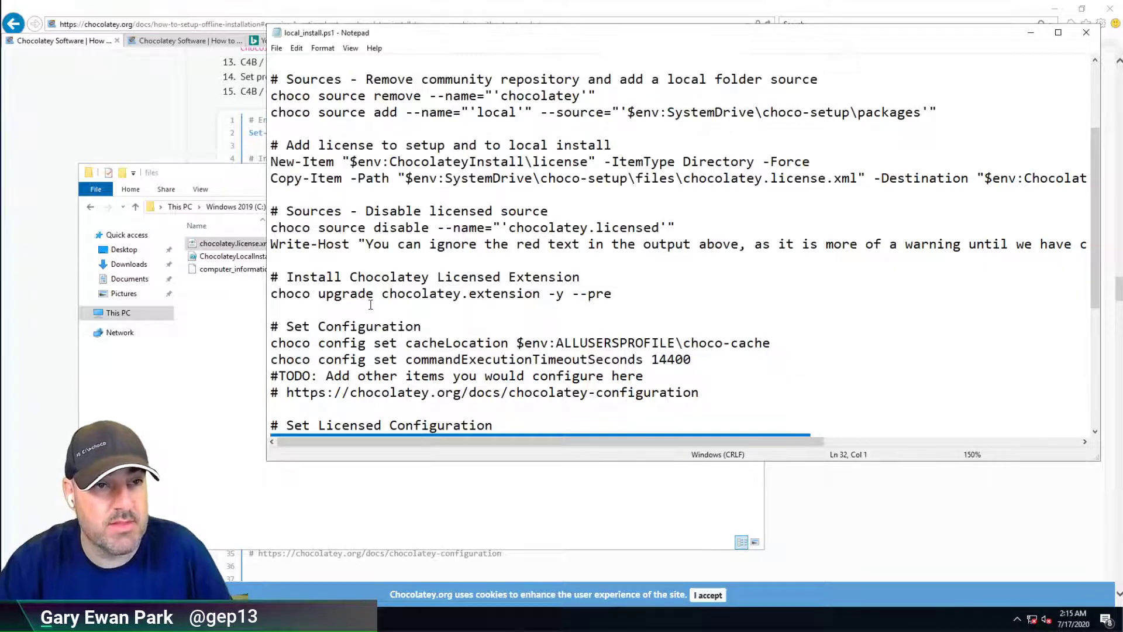
# Open ChocolateyLocalInstall.ps1 from the files folder in the Notepad window.
pyautogui.click(219, 332)
pyautogui.click(260, 256)
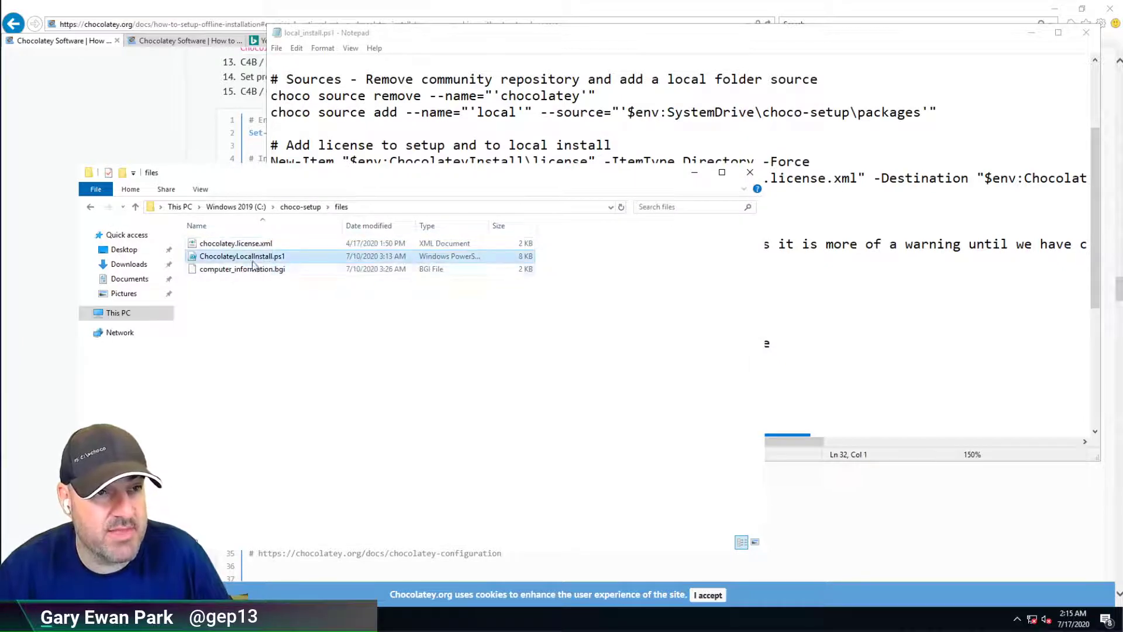
pyautogui.moveTo(261, 257); pyautogui.dragTo(870, 162)
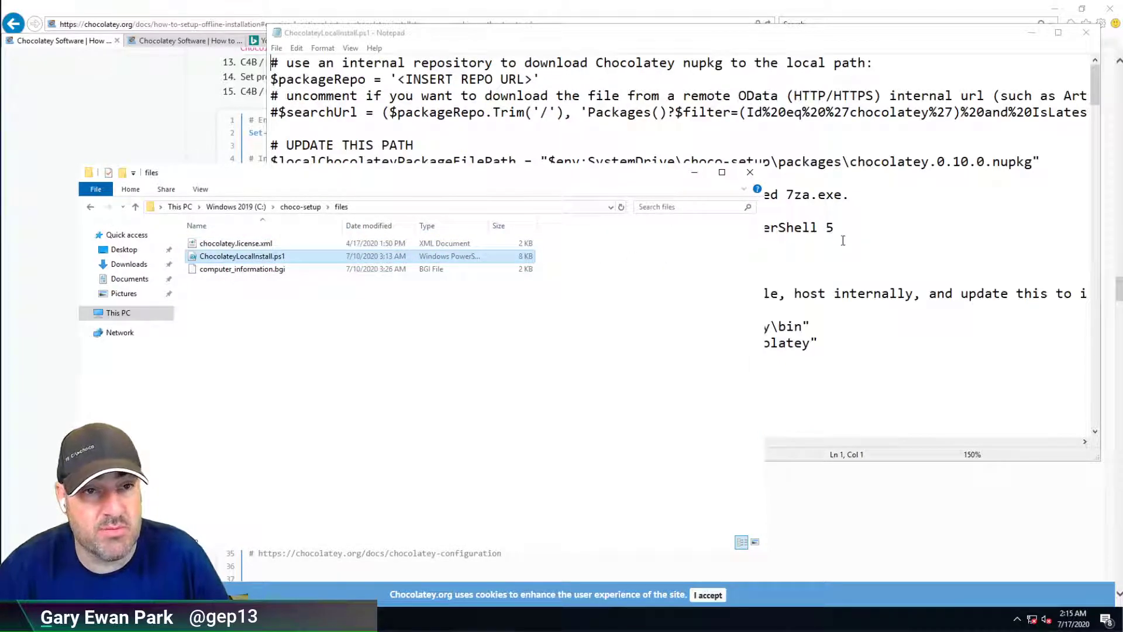
pyautogui.click(840, 240)
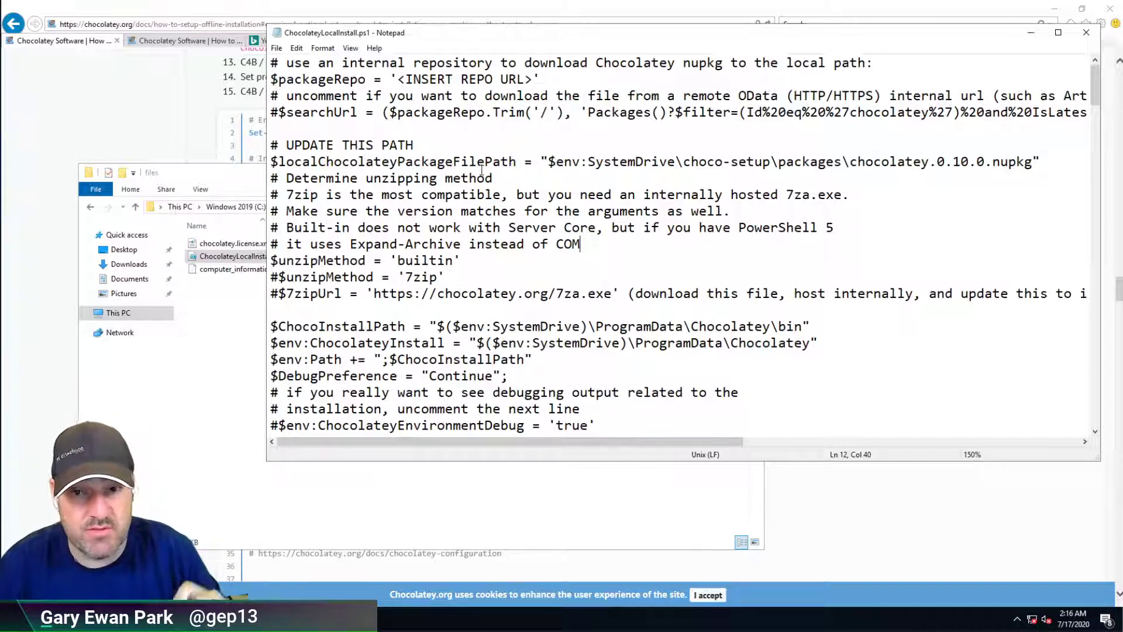
# Look through the start of ChocolateyLocalInstall.ps1 and highlight the internal repository comment and the $packageRepo line.
pyautogui.scroll(-4, 481, 170)
pyautogui.scroll(4, 481, 170)
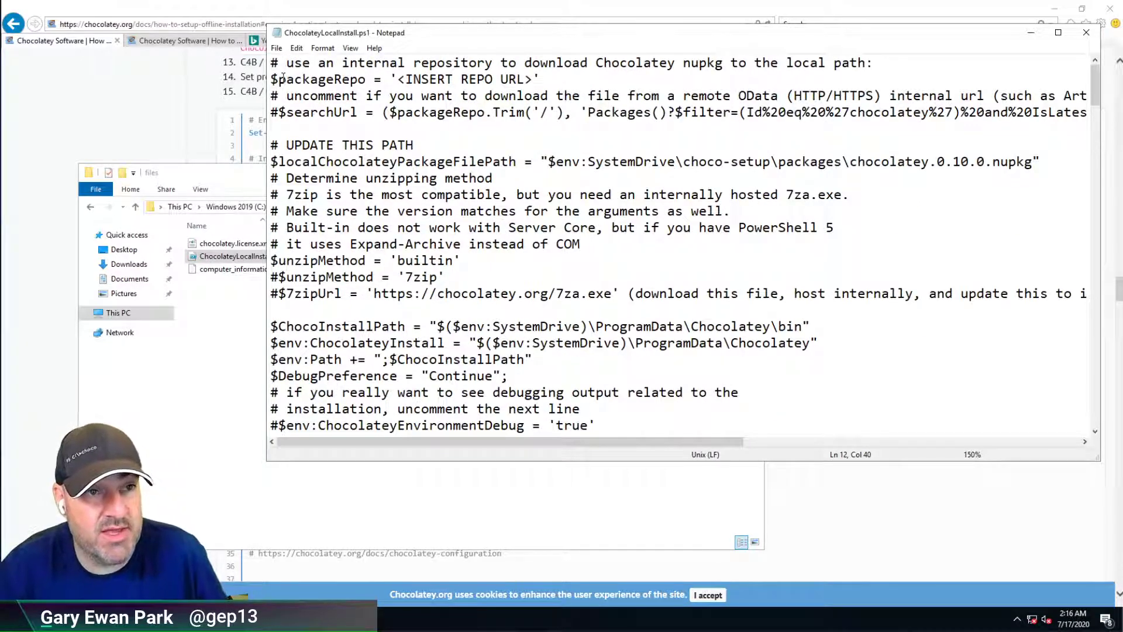
pyautogui.moveTo(553, 77); pyautogui.dragTo(248, 66)
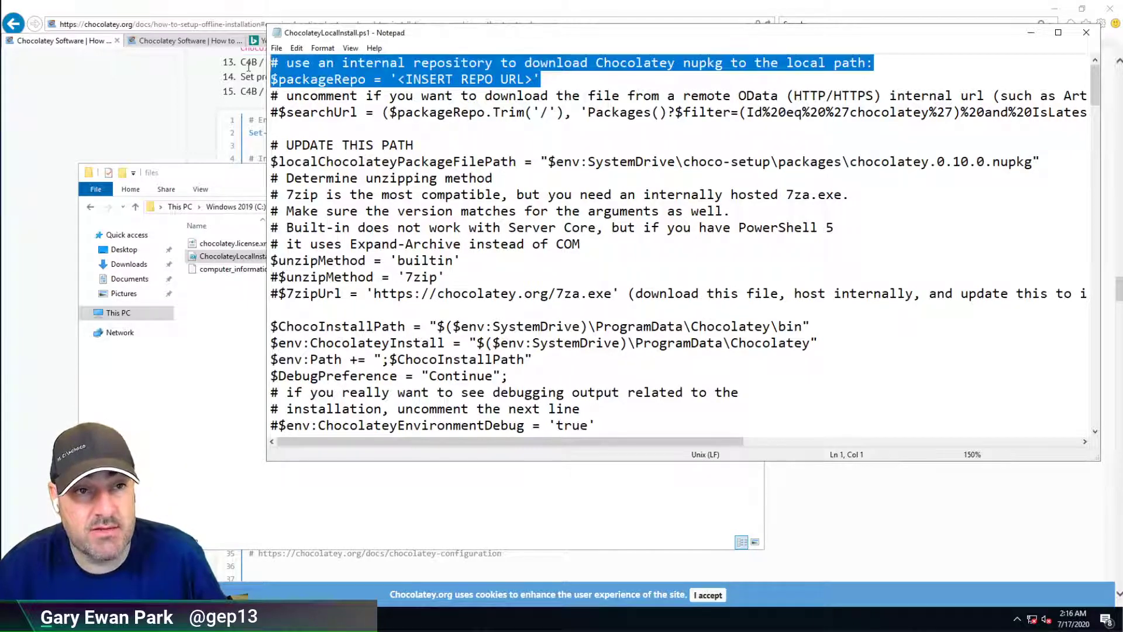
# Examine the $packageRepo line and highlight part of the commented-out $searchUrl line in the script.
pyautogui.click(477, 97)
pyautogui.click(553, 80)
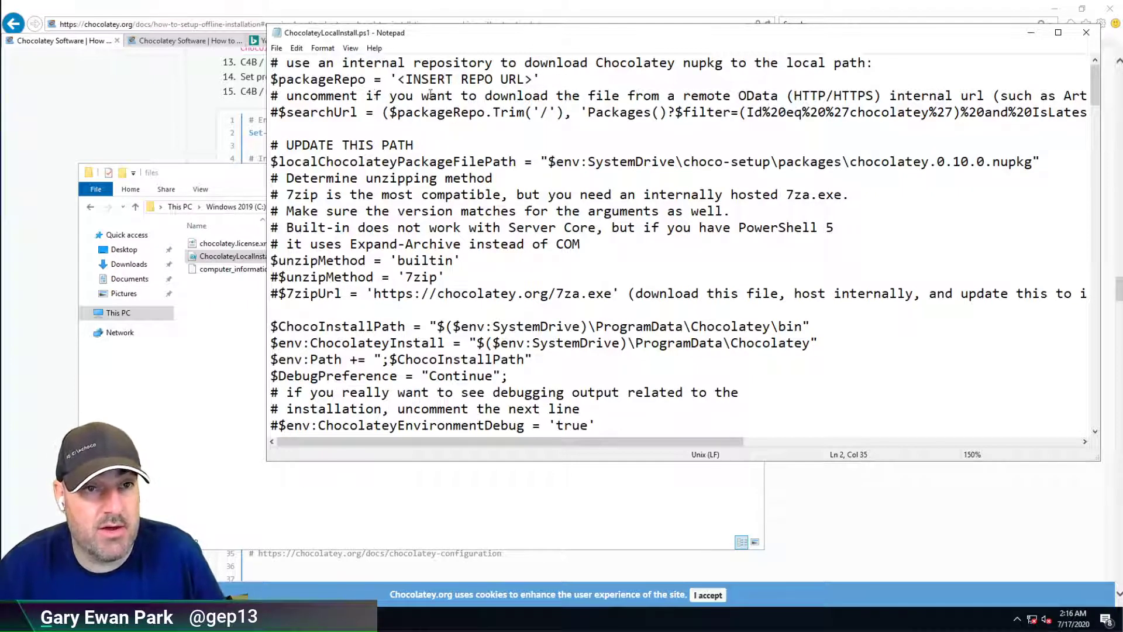
pyautogui.moveTo(302, 111); pyautogui.dragTo(524, 113)
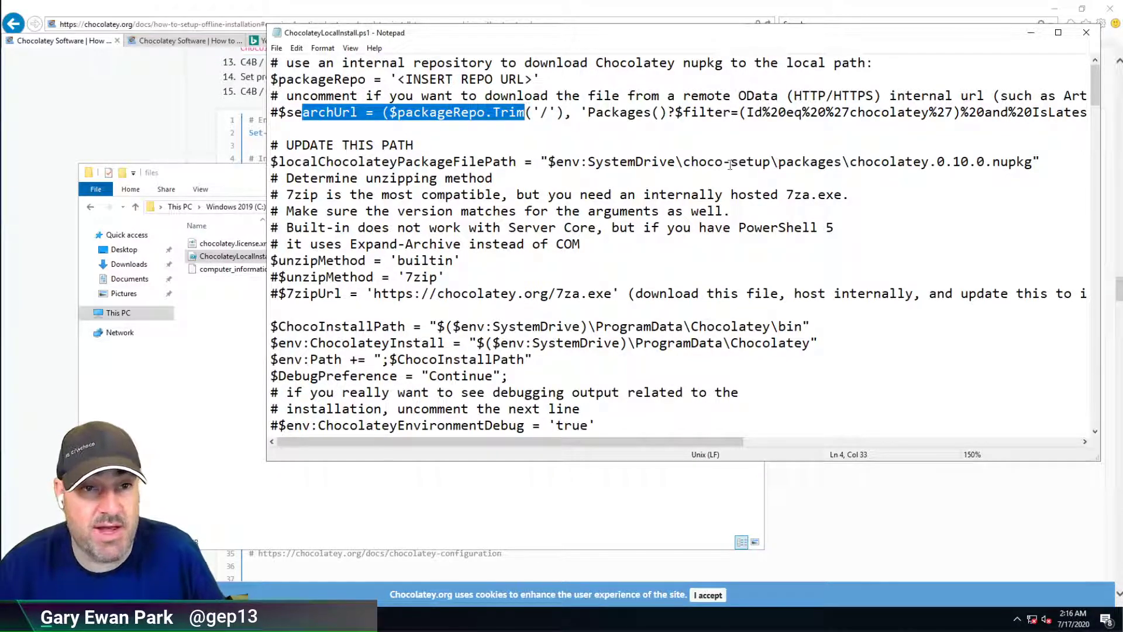
# Change the package version in $localChocolateyPackageFilePath so the path ends in chocolatey.0.10.15.nupkg.
pyautogui.click(556, 163)
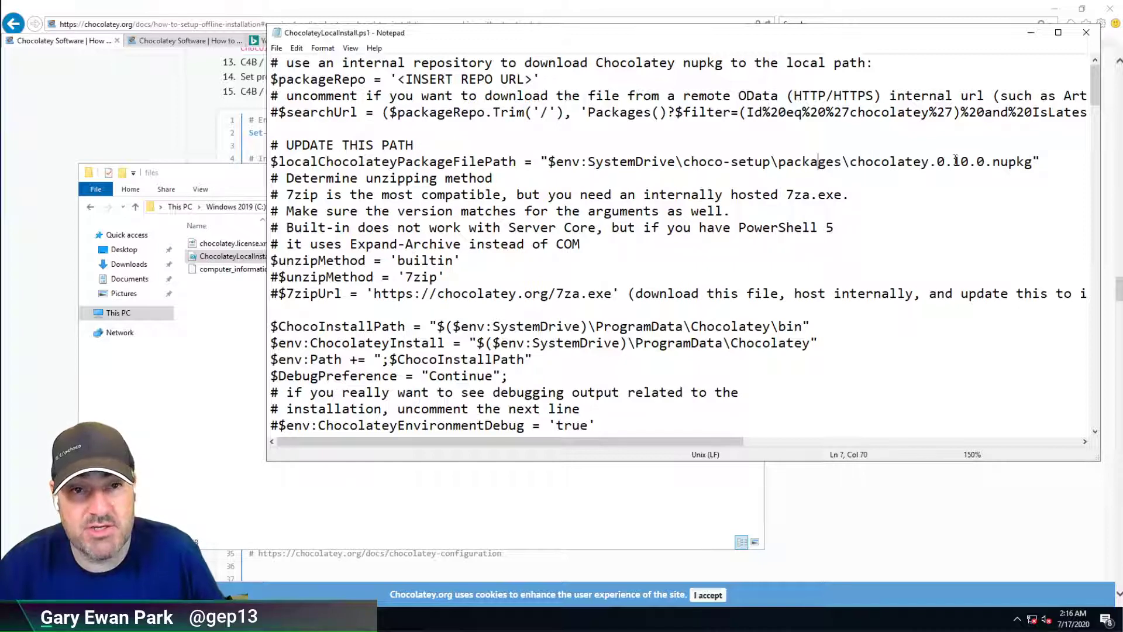
pyautogui.click(985, 163)
pyautogui.press('BackSpace')
pyautogui.write('15')
# Check the Chocolatey package's file name in the choco-setup\packages folder against the path in the script.
pyautogui.click(436, 502)
pyautogui.click(300, 206)
pyautogui.doubleClick(226, 256)
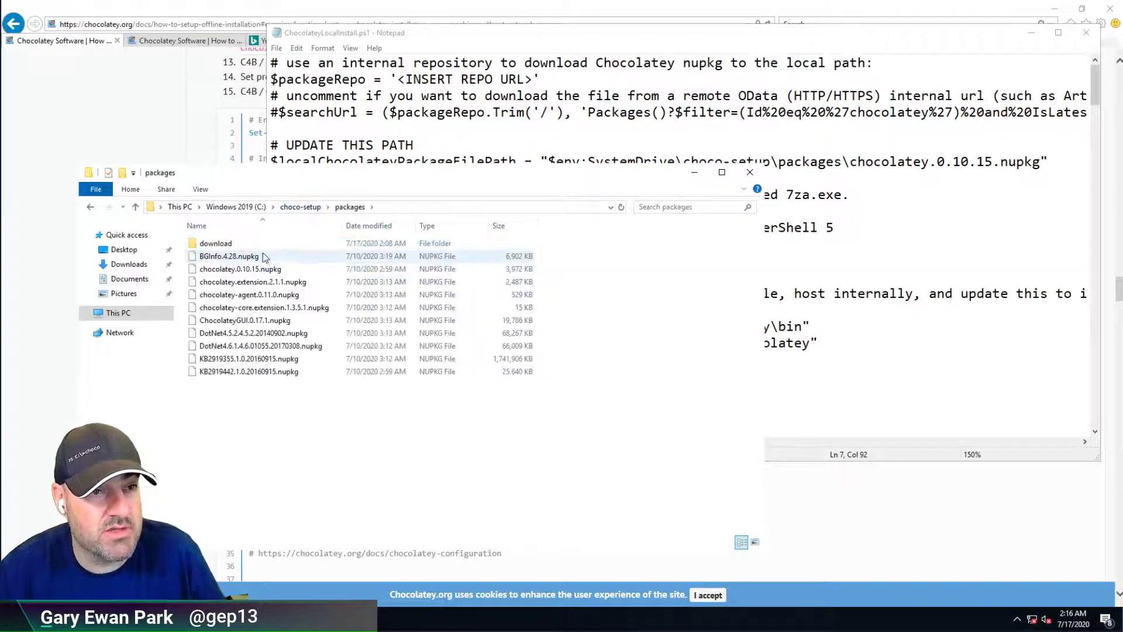
pyautogui.click(256, 270)
pyautogui.click(961, 146)
pyautogui.click(1054, 161)
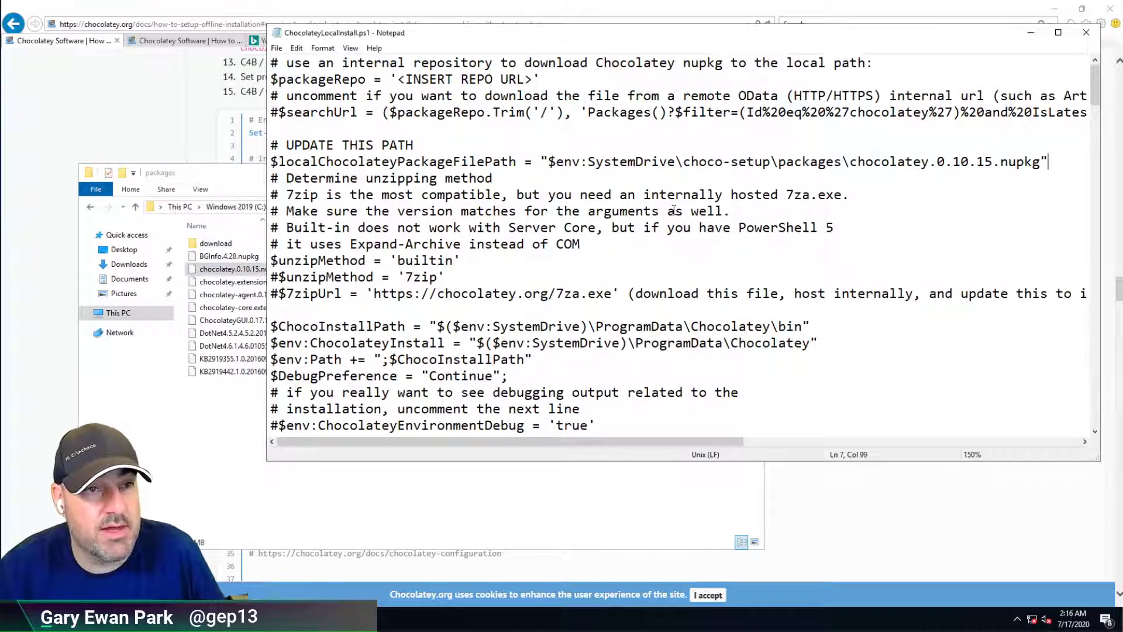
# Look through the unzip method, the download functions and the package extraction code in ChocolateyLocalInstall.ps1, and return to its beginning.
pyautogui.click(532, 227)
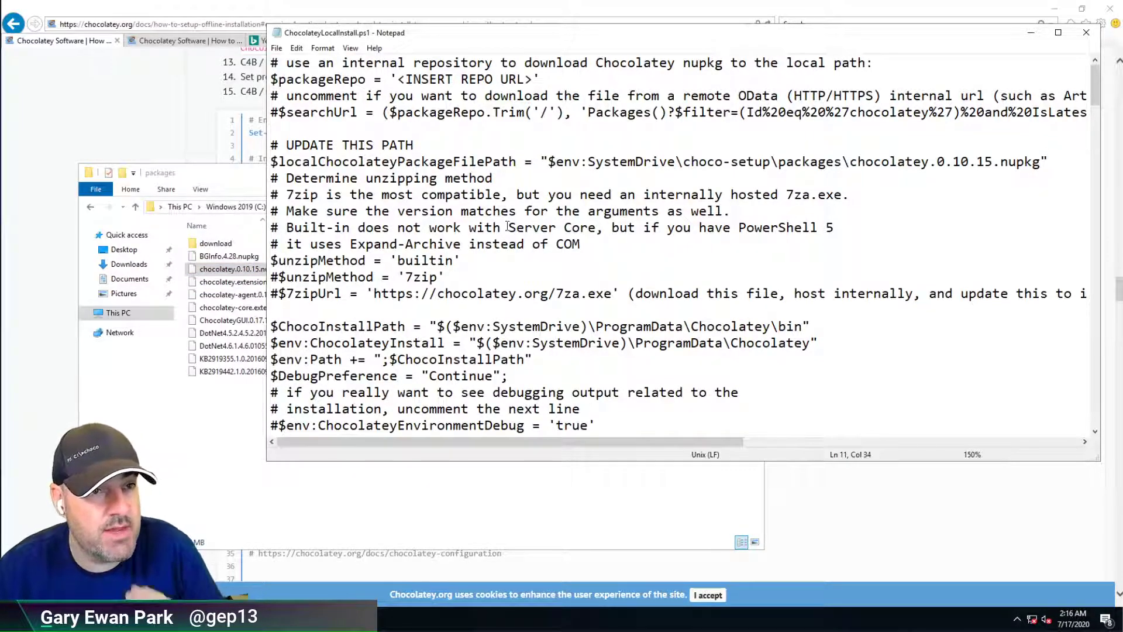
pyautogui.scroll(-2, 395, 167)
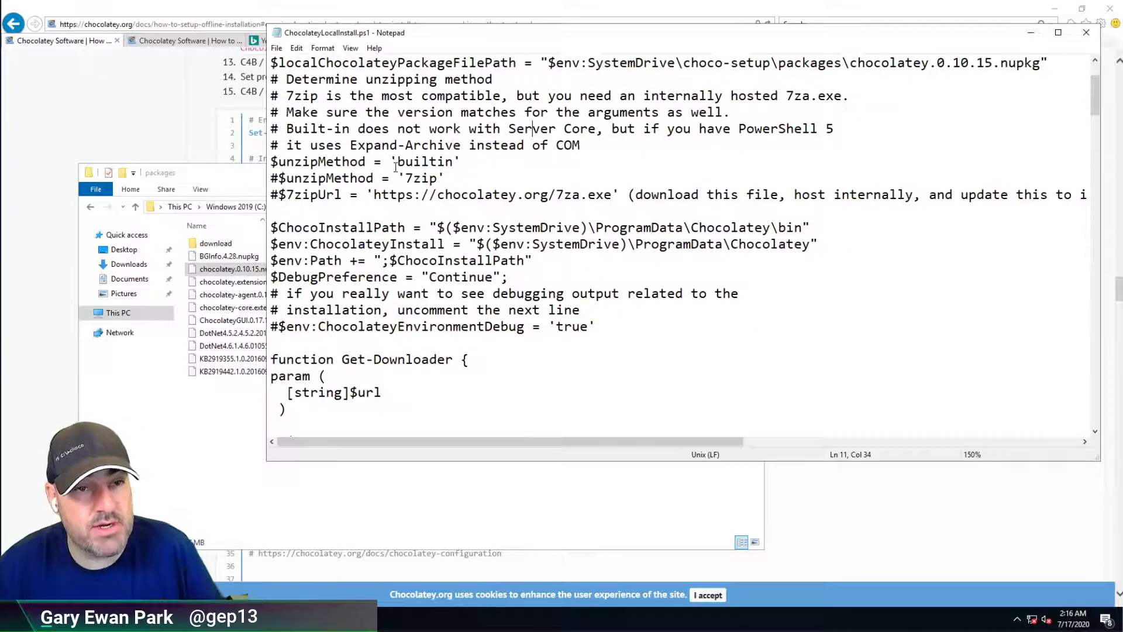
pyautogui.scroll(-5, 395, 167)
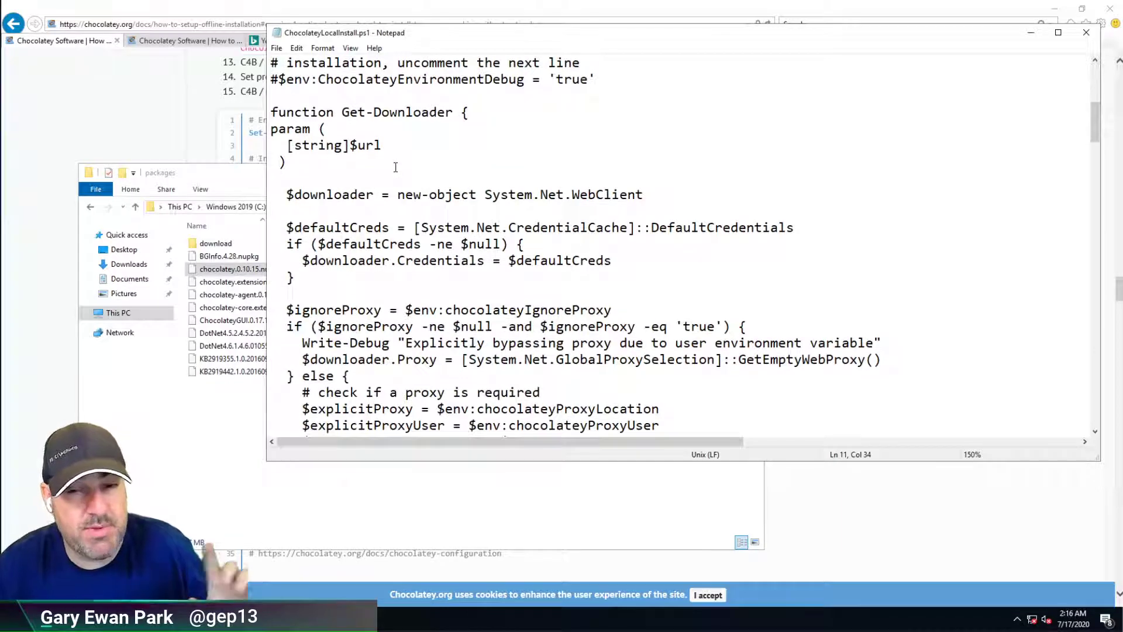
pyautogui.scroll(-3, 395, 168)
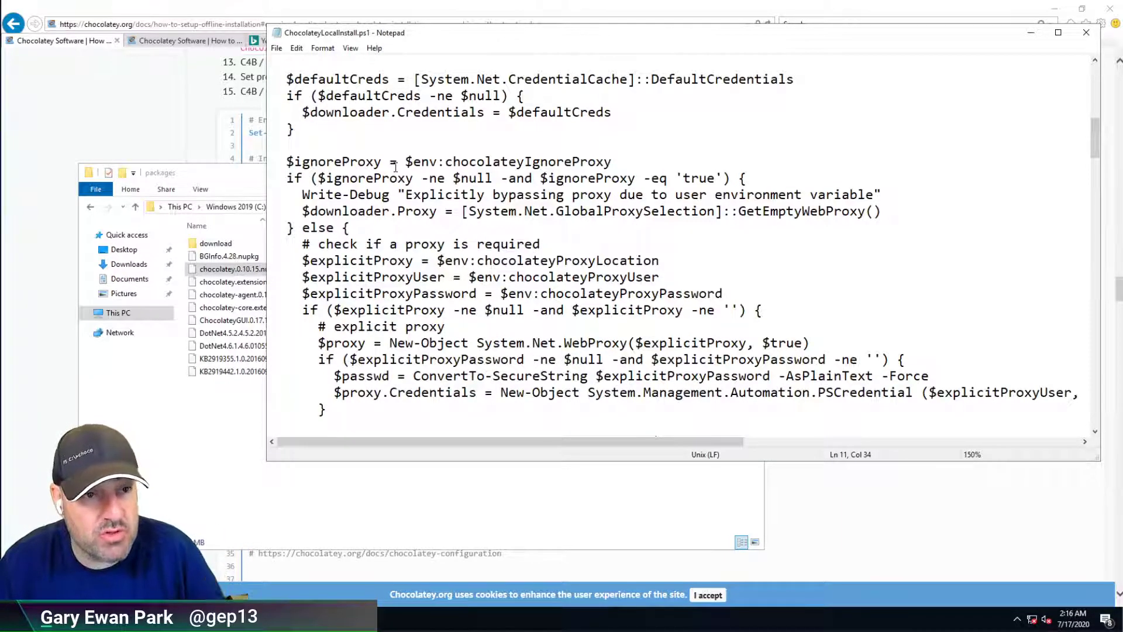
pyautogui.scroll(-4, 396, 167)
pyautogui.scroll(-9, 396, 167)
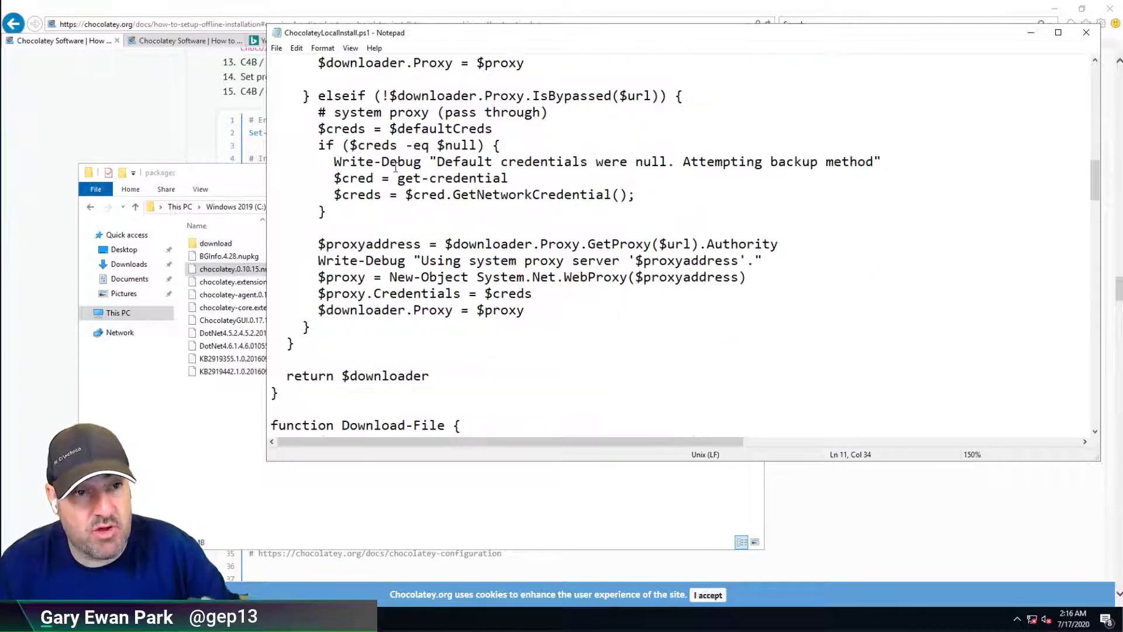
pyautogui.scroll(-1, 395, 167)
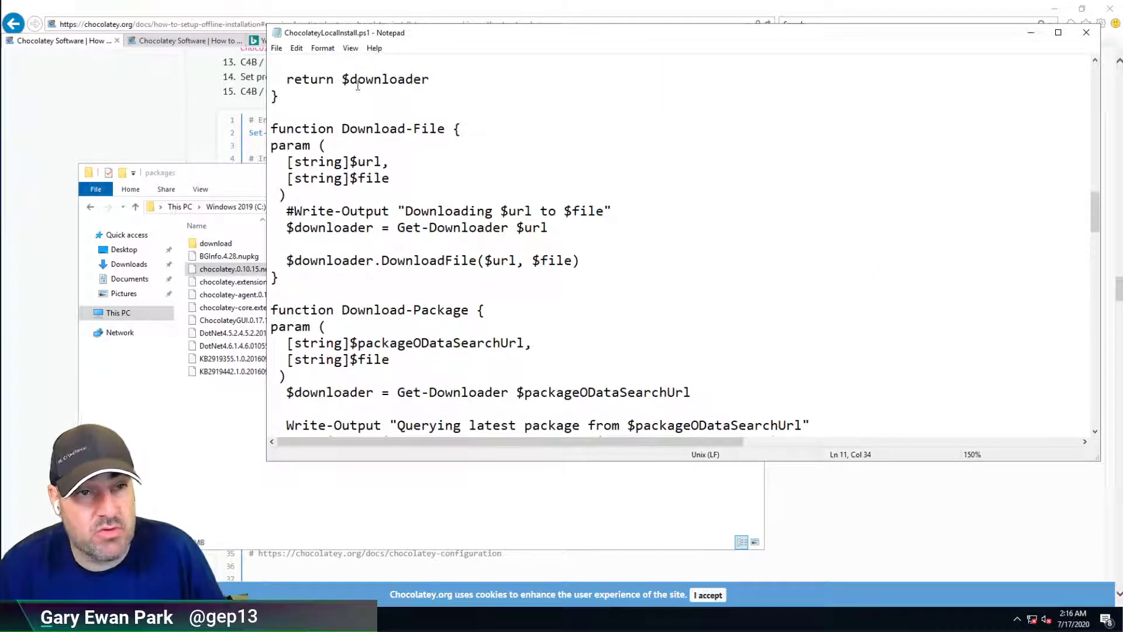
pyautogui.scroll(-2, 375, 127)
pyautogui.scroll(-4, 367, 120)
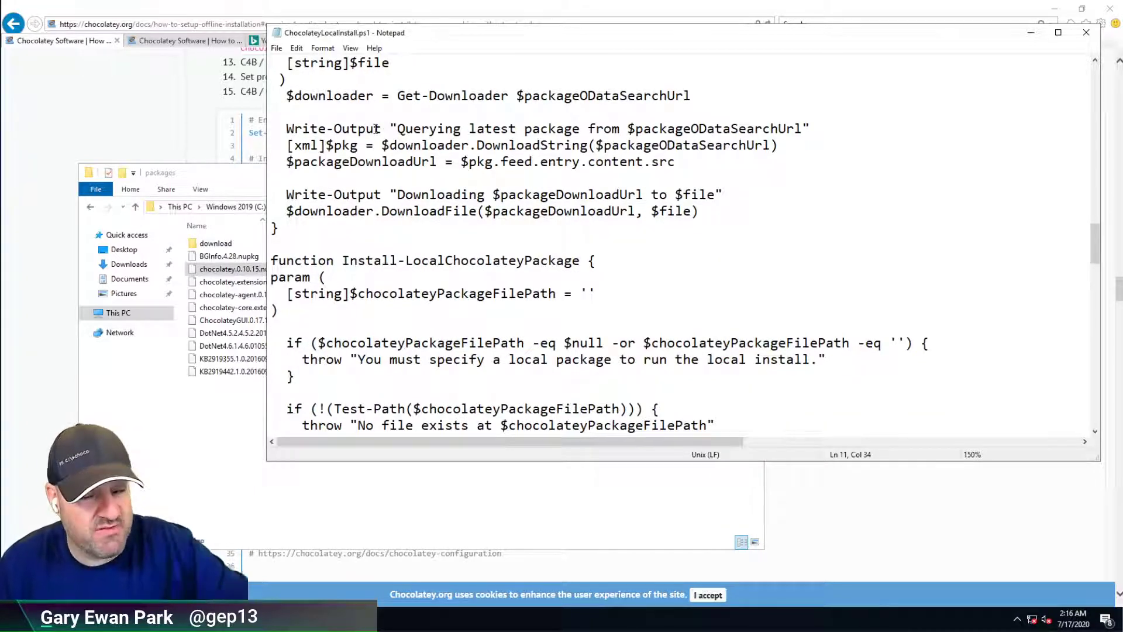
pyautogui.scroll(-5, 380, 131)
pyautogui.scroll(-8, 457, 183)
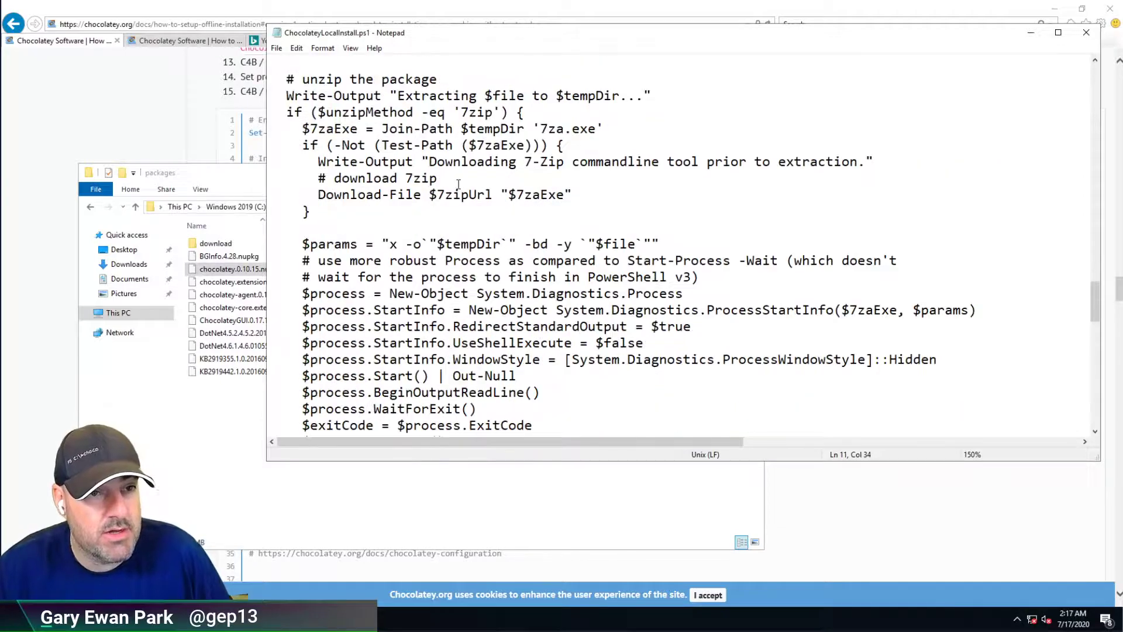
pyautogui.scroll(17, 458, 184)
pyautogui.scroll(15, 460, 186)
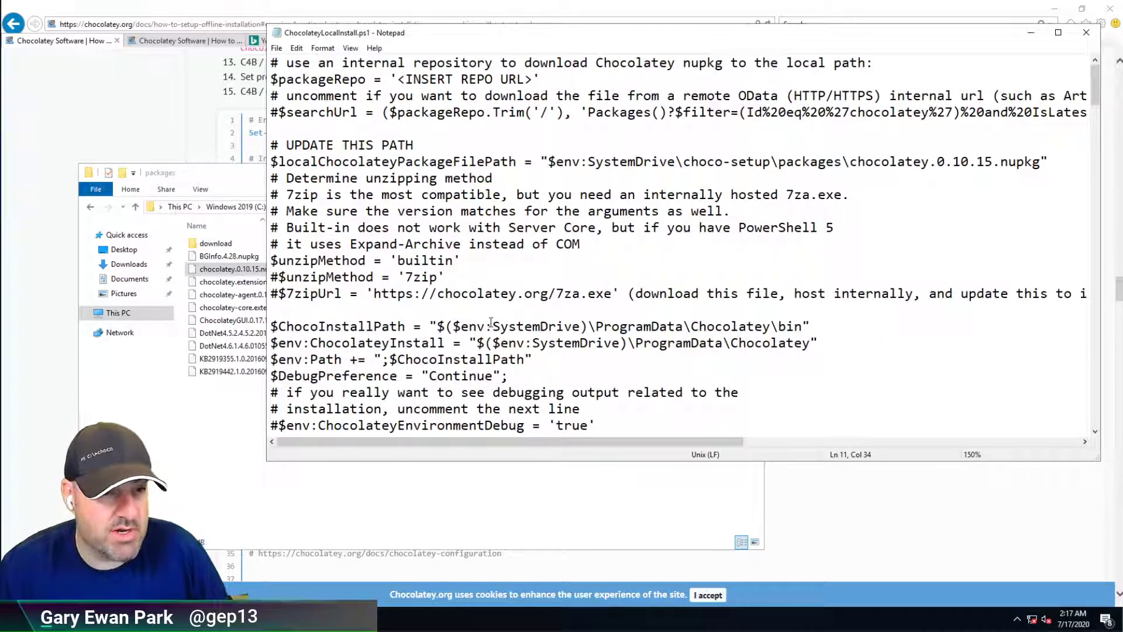
# Switch to the administrator PowerShell window and change the working directory to C:\temp.
pyautogui.hotkey('alt', 'Tab')
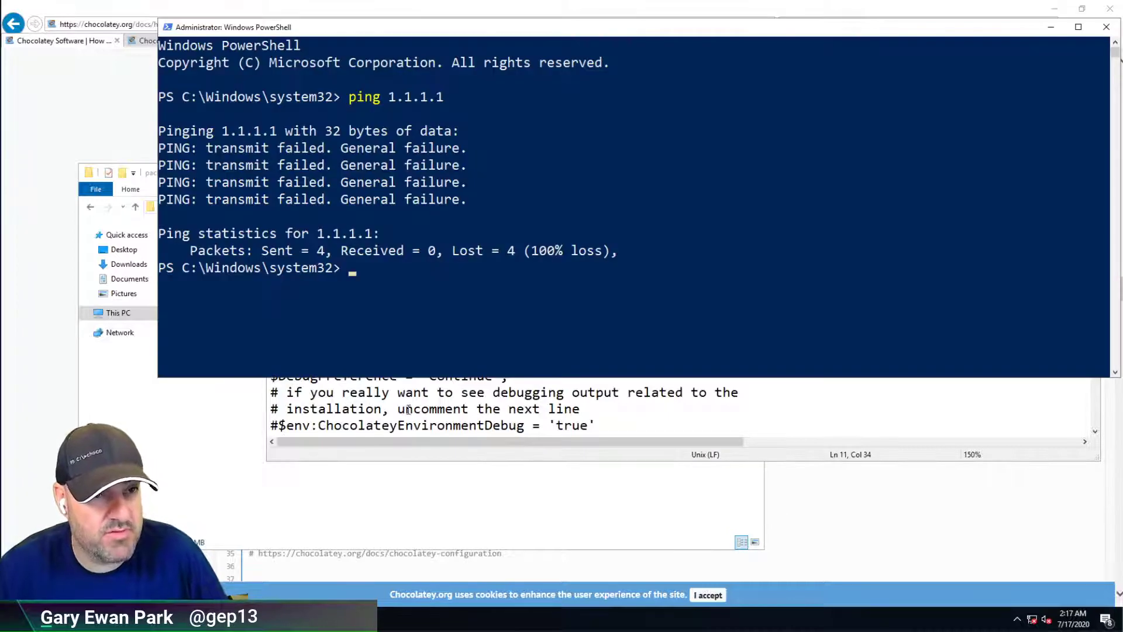
pyautogui.write('cd cL')
pyautogui.write('\te')
pyautogui.press('Tab')
pyautogui.press('Return')
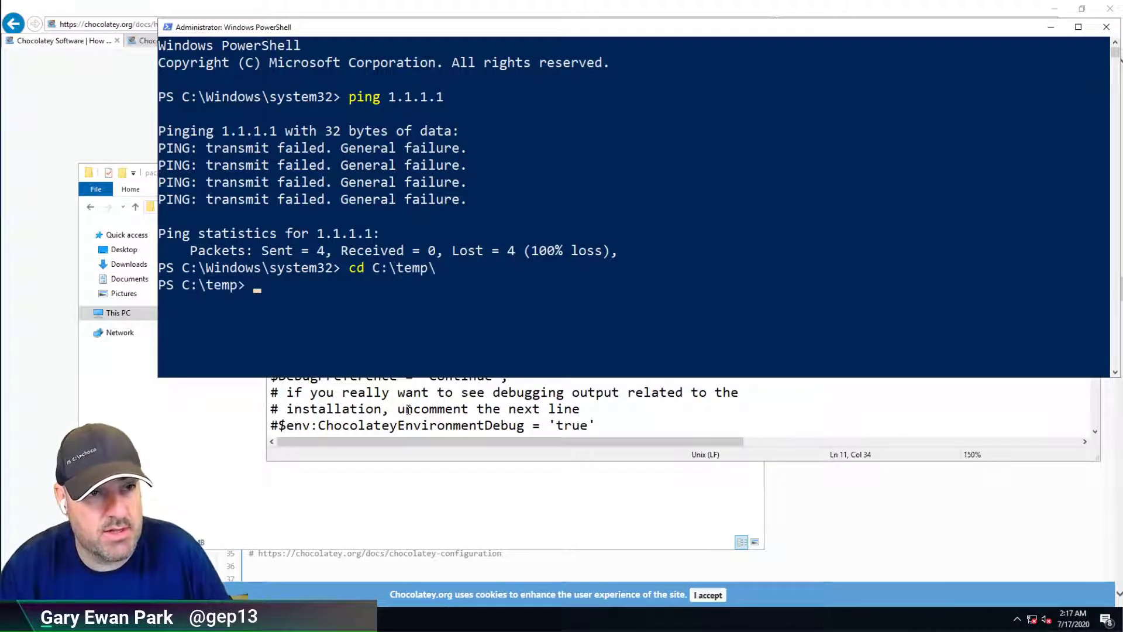
# List the files in C:\temp and enter .\local_install.ps1 at the prompt without running it.
pyautogui.write('ls')
pyautogui.press('Return')
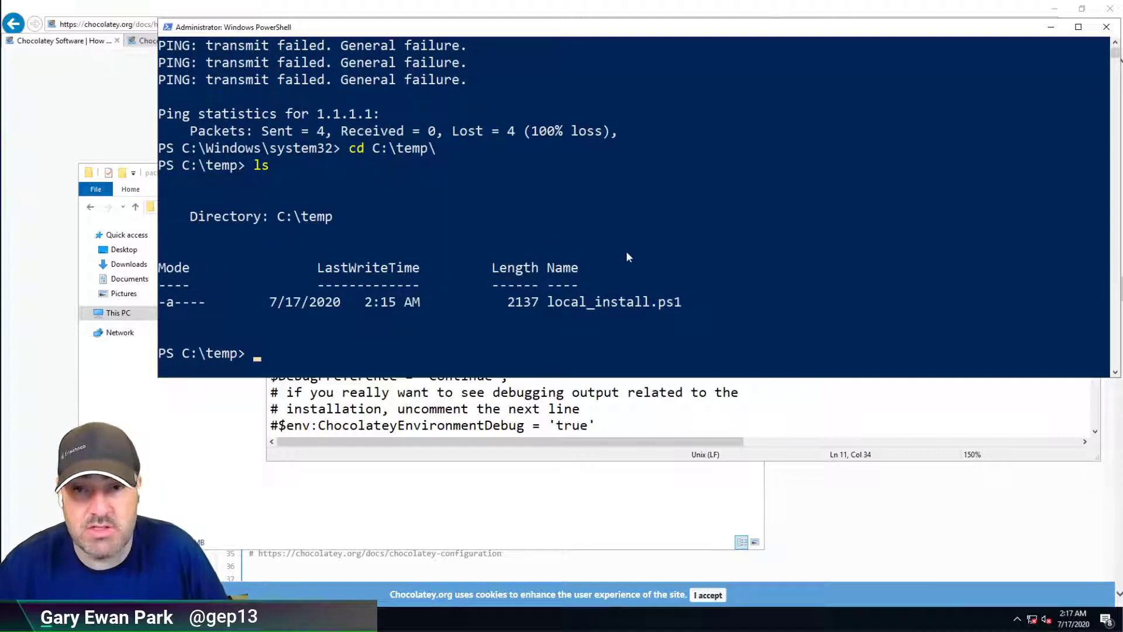
pyautogui.write('loc')
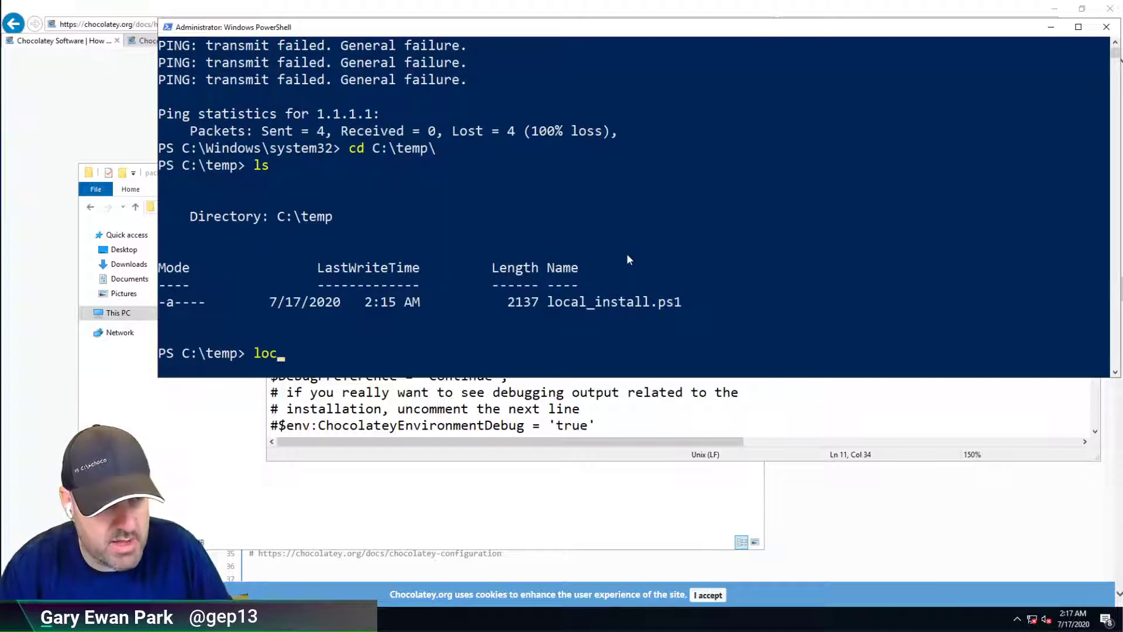
pyautogui.press('Tab')
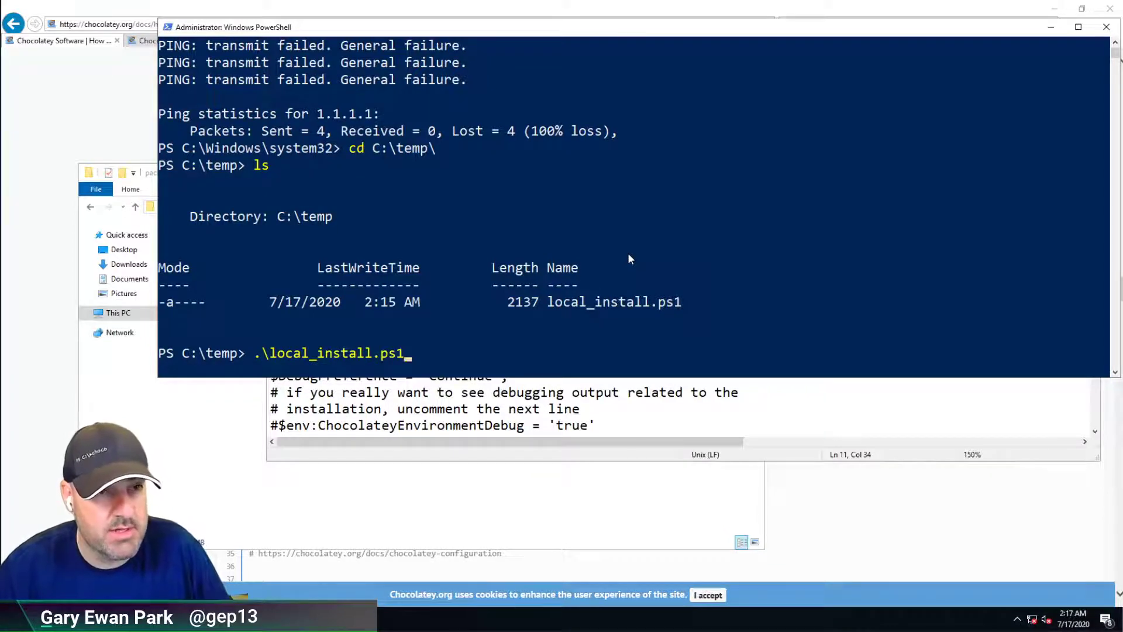
# Open C:\ProgramData in File Explorer and arrange its window below the PowerShell window so both can be watched.
pyautogui.click(207, 434)
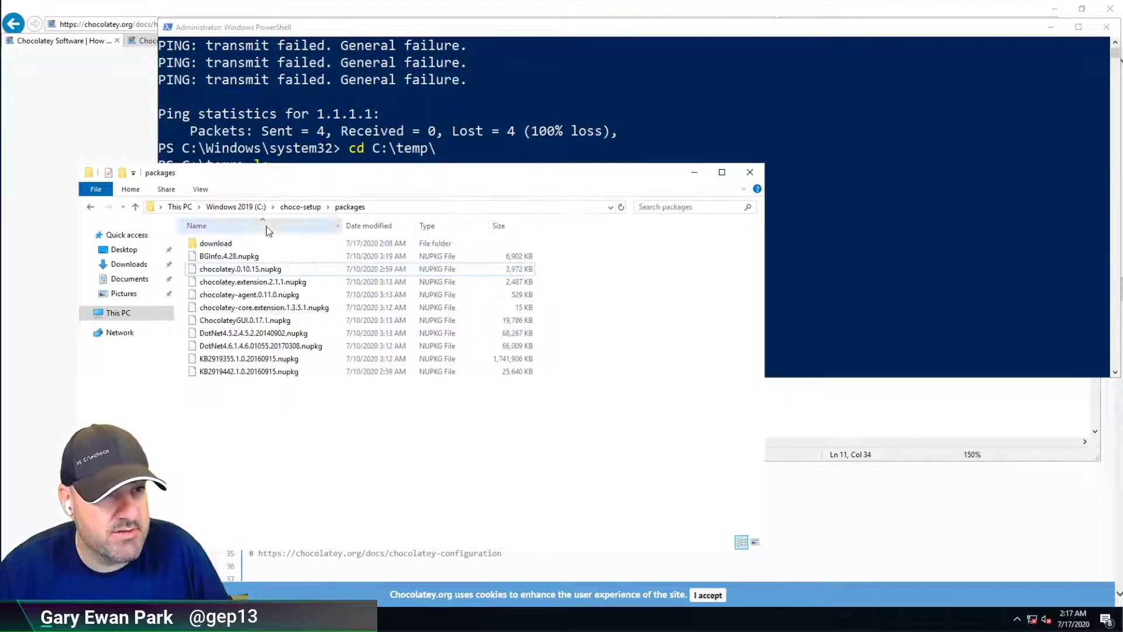
pyautogui.click(231, 207)
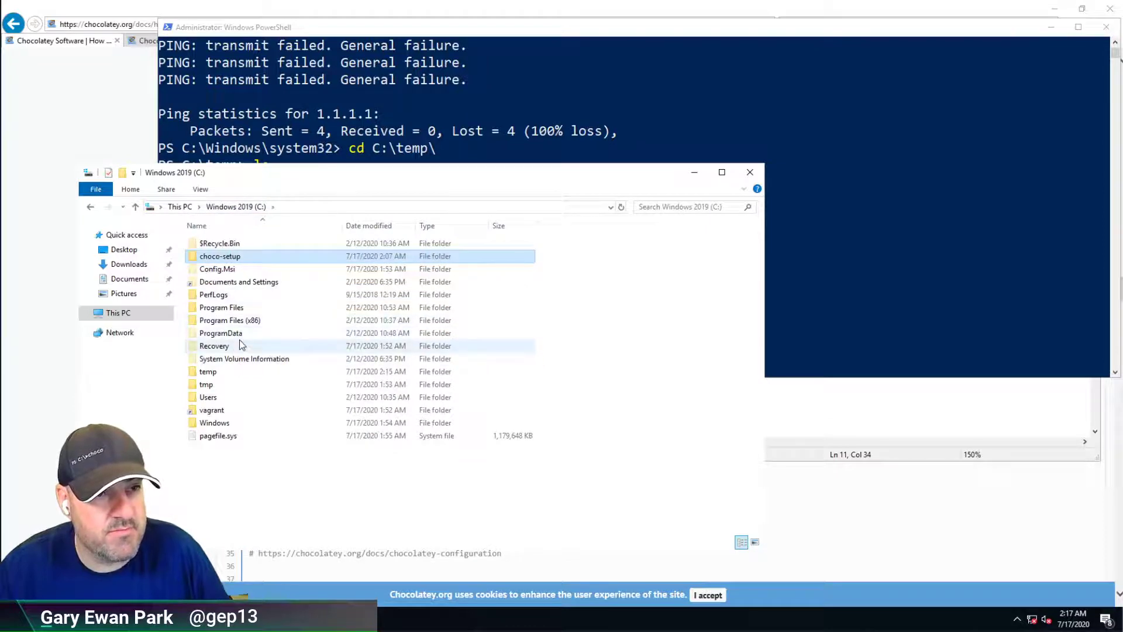
pyautogui.doubleClick(241, 335)
pyautogui.moveTo(360, 175); pyautogui.dragTo(701, 197)
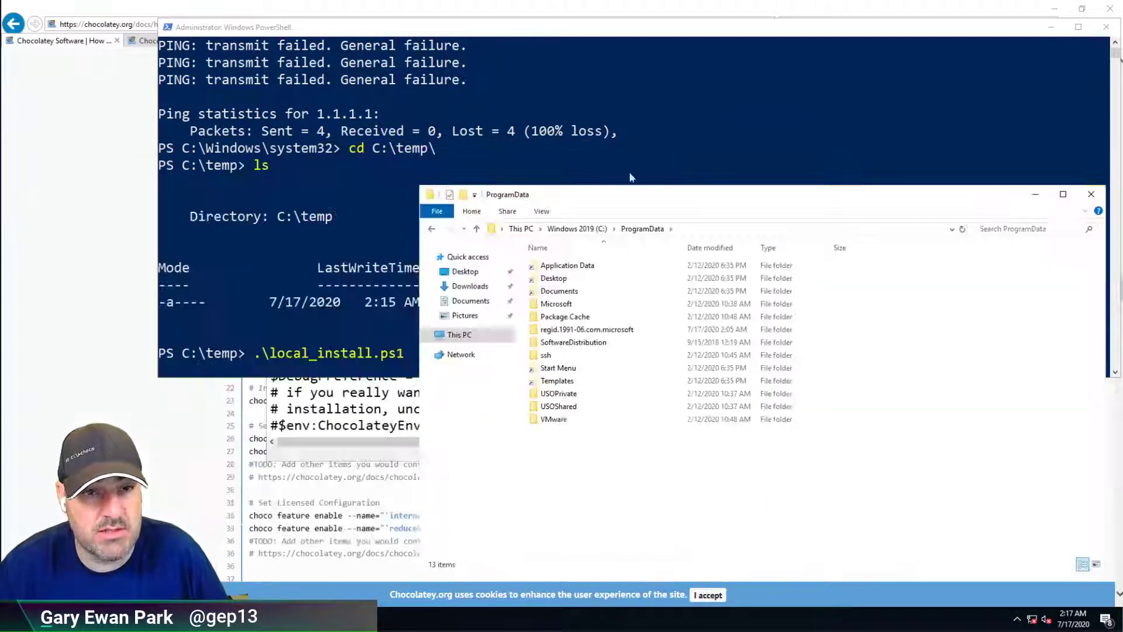
pyautogui.moveTo(416, 188); pyautogui.dragTo(524, 355)
pyautogui.moveTo(638, 26)
pyautogui.mouseDown()
pyautogui.moveTo(638, 12)
pyautogui.moveTo(632, 23)
pyautogui.mouseUp()
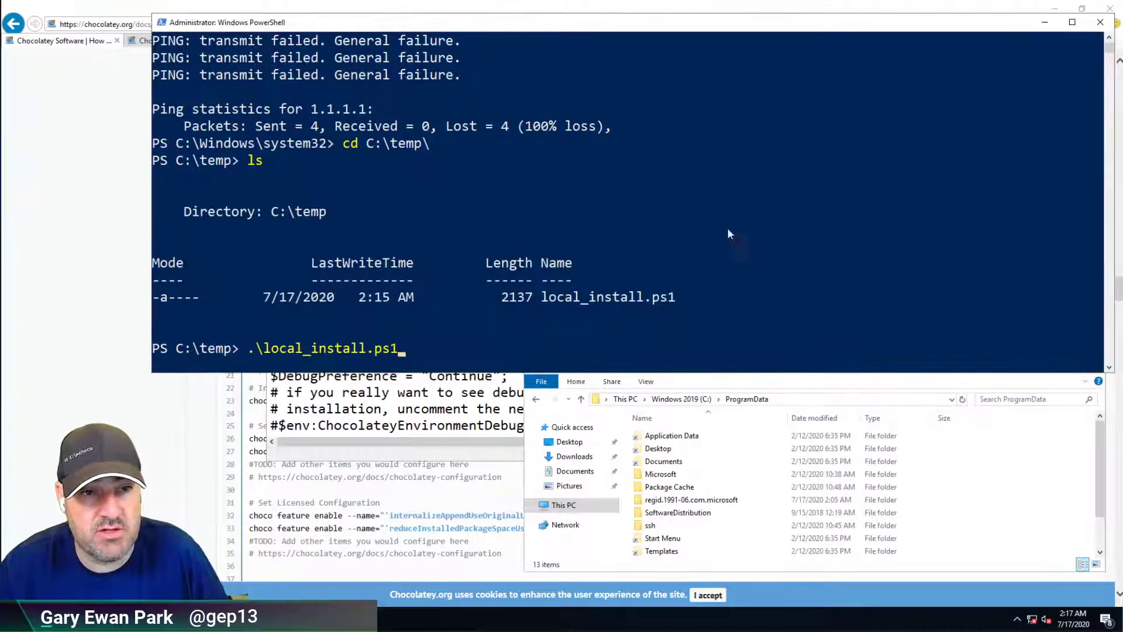
pyautogui.scroll(-1, 855, 514)
pyautogui.scroll(1, 855, 514)
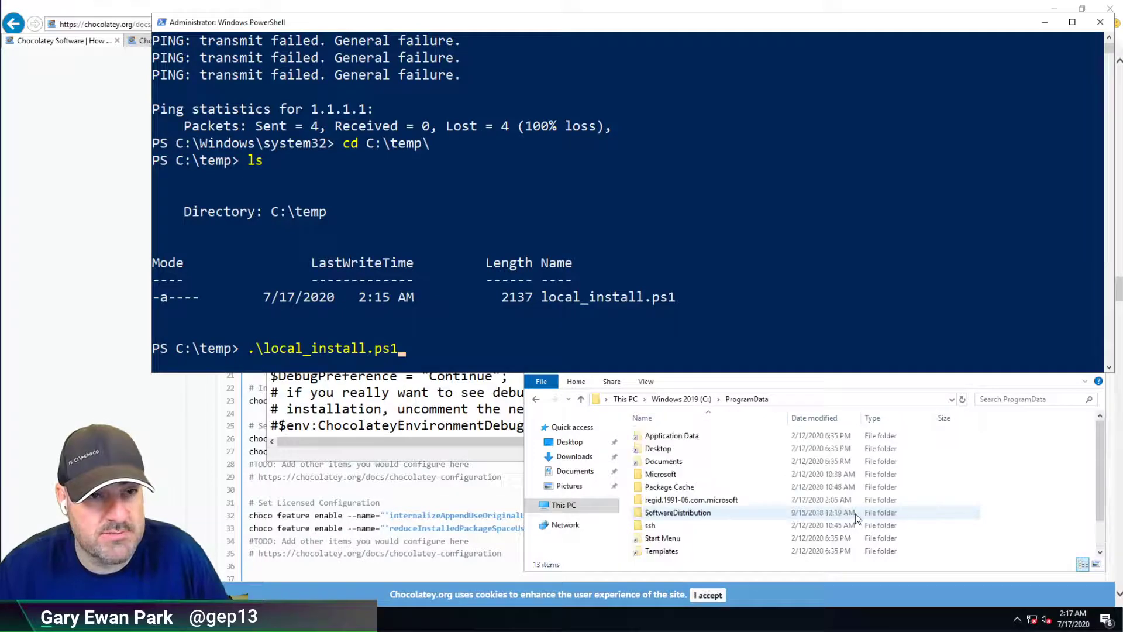
# Run .\local_install.ps1 in the PowerShell window.
pyautogui.click(678, 314)
pyautogui.press('Escape')
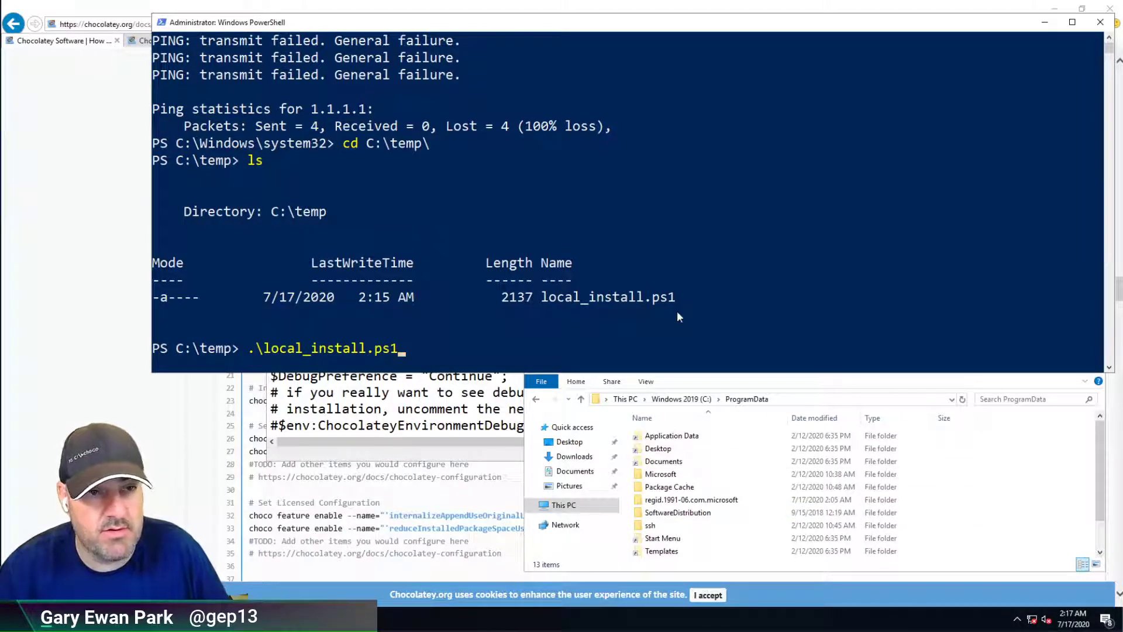
pyautogui.press('Return')
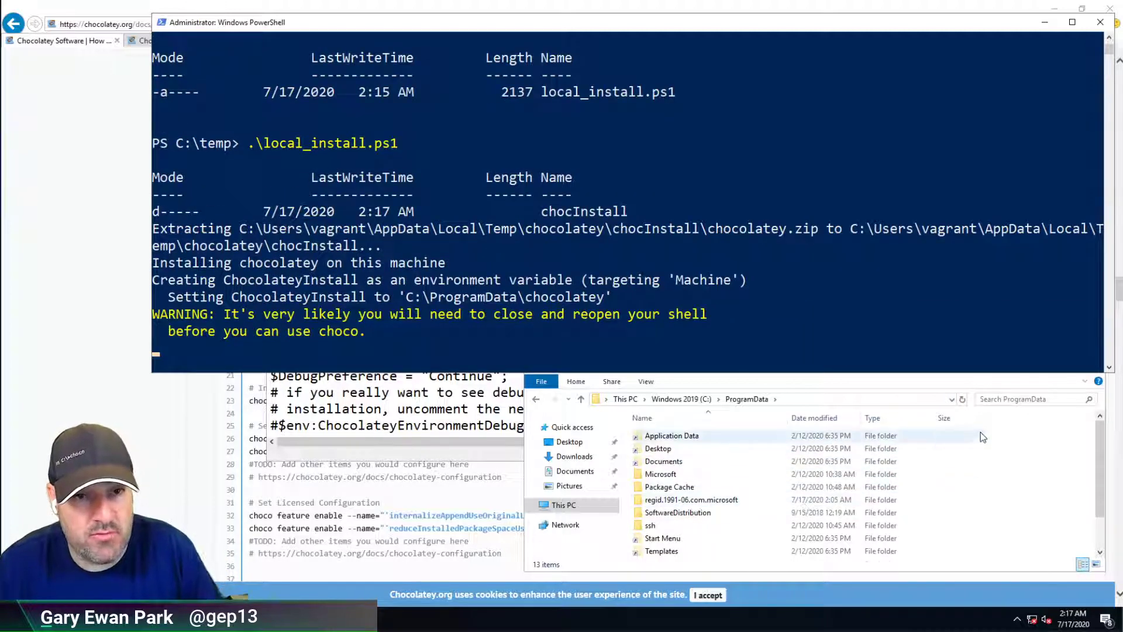
# Refresh the ProgramData folder and inspect the license and lib subfolders of its chocolatey folder.
pyautogui.click(963, 400)
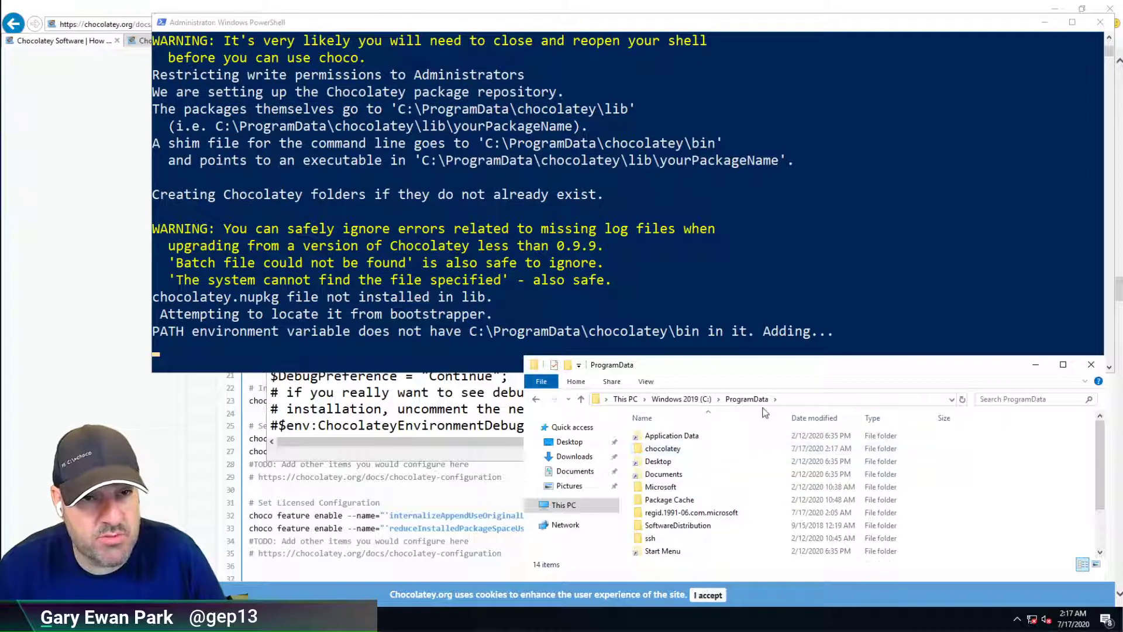
pyautogui.doubleClick(667, 448)
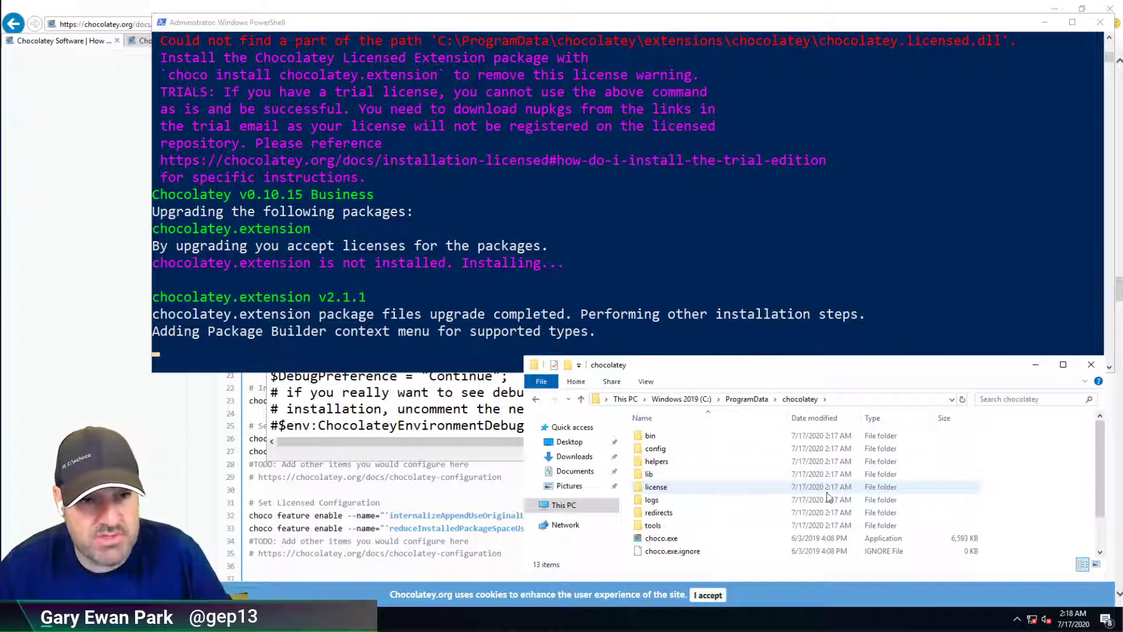
pyautogui.doubleClick(656, 489)
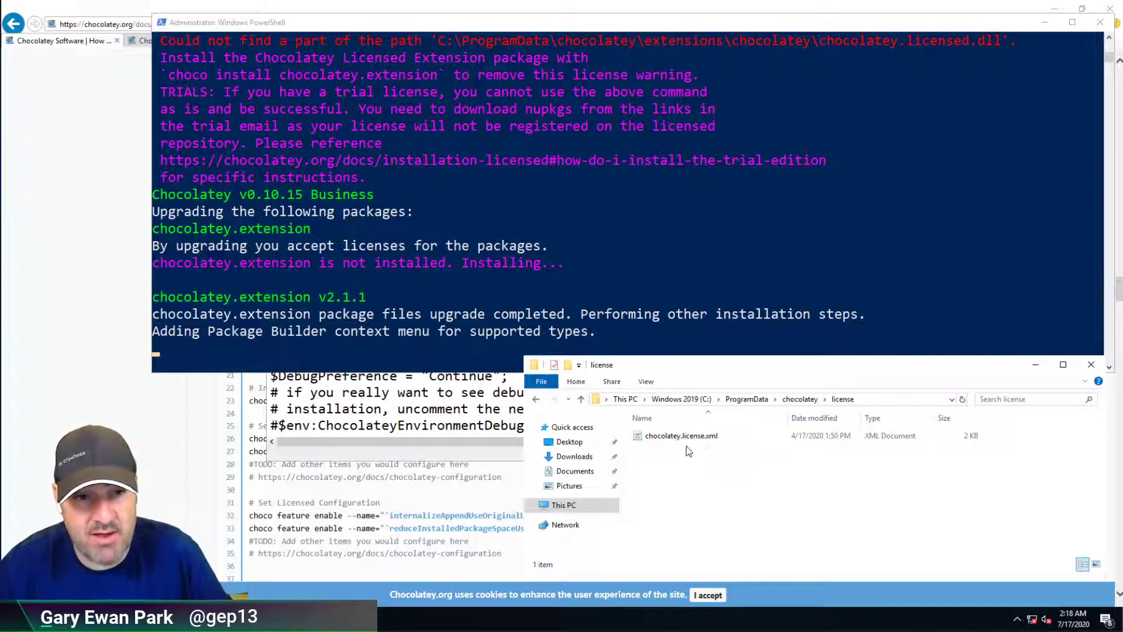
pyautogui.click(796, 399)
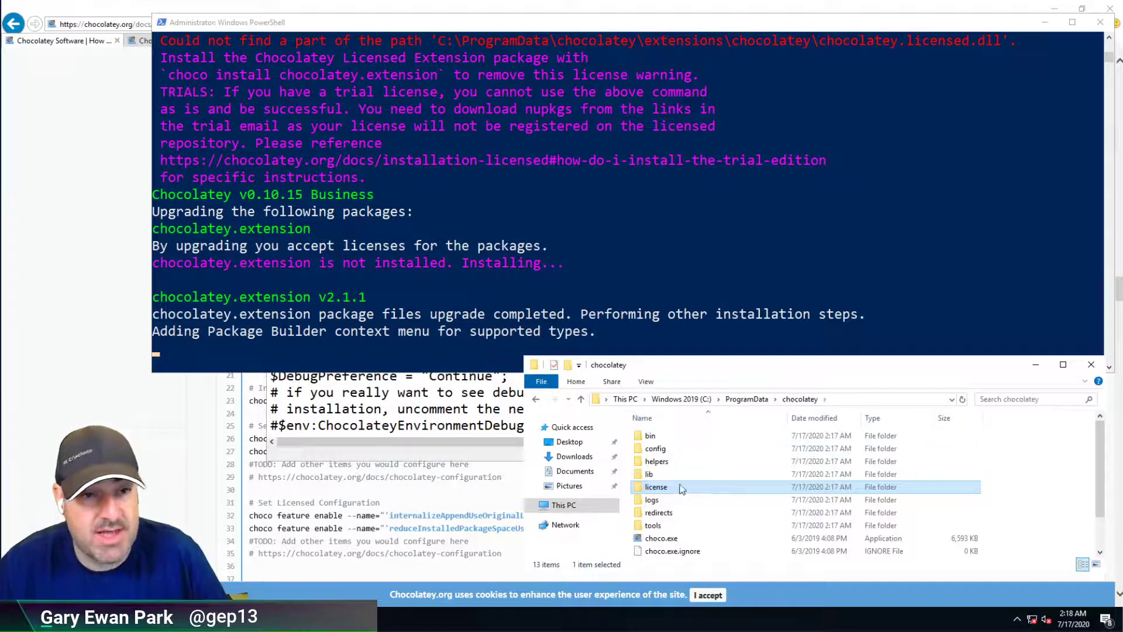
pyautogui.click(659, 473)
pyautogui.doubleClick(658, 473)
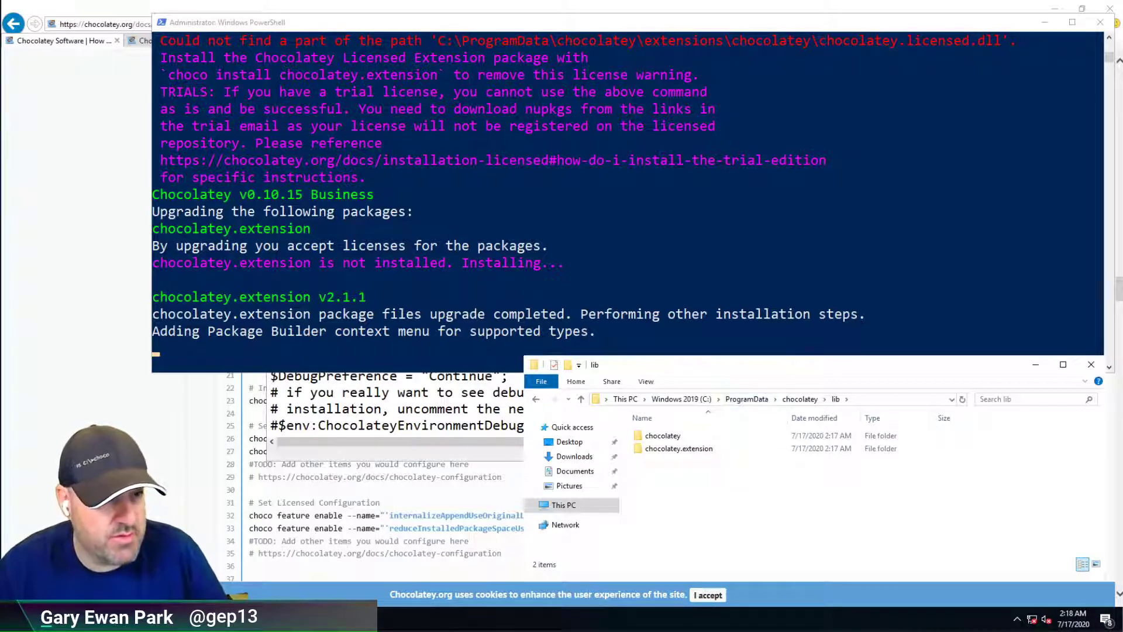
# Go to the temp folder on the C: drive and open local_install.ps1 in Notepad.
pyautogui.click(409, 450)
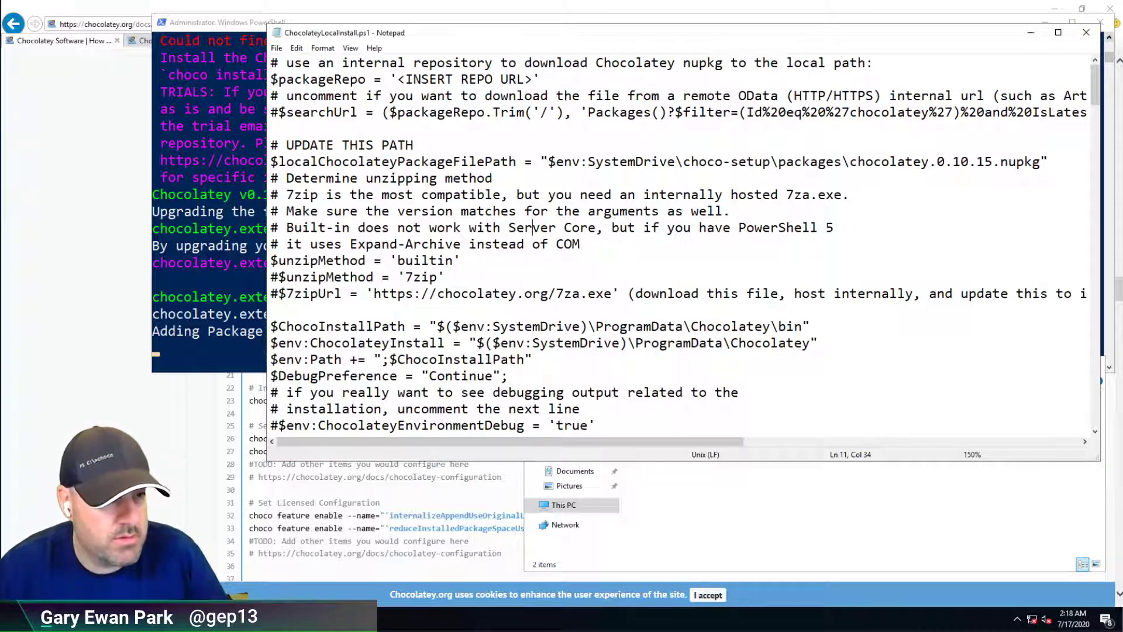
pyautogui.click(679, 515)
pyautogui.doubleClick(678, 406)
pyautogui.click(669, 525)
pyautogui.scroll(-2, 667, 521)
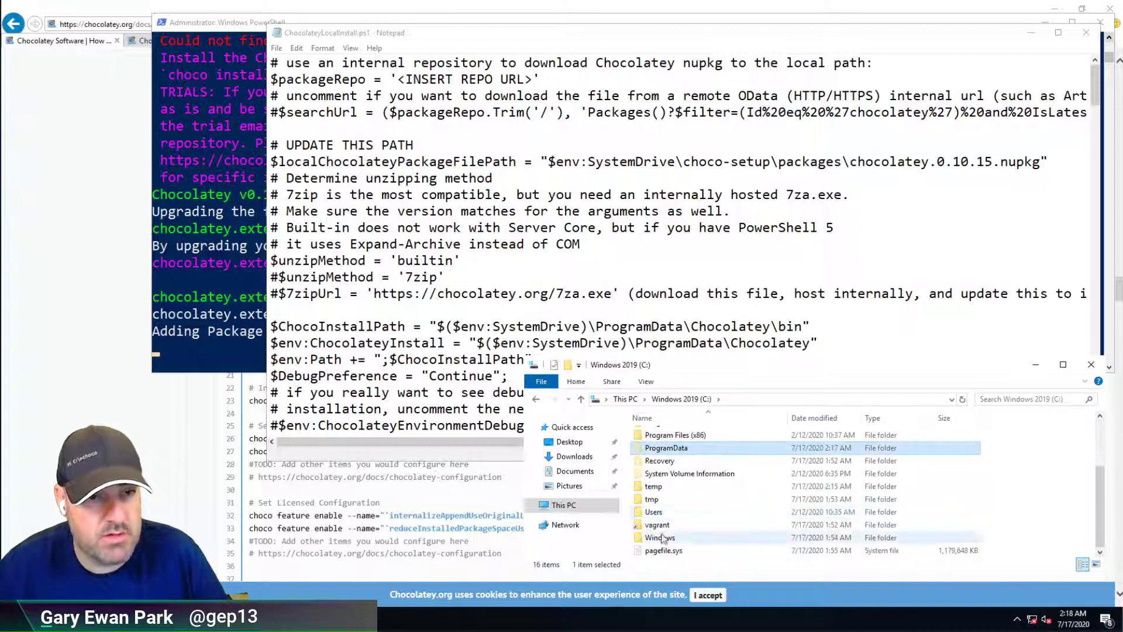
pyautogui.doubleClick(662, 491)
pyautogui.doubleClick(652, 435)
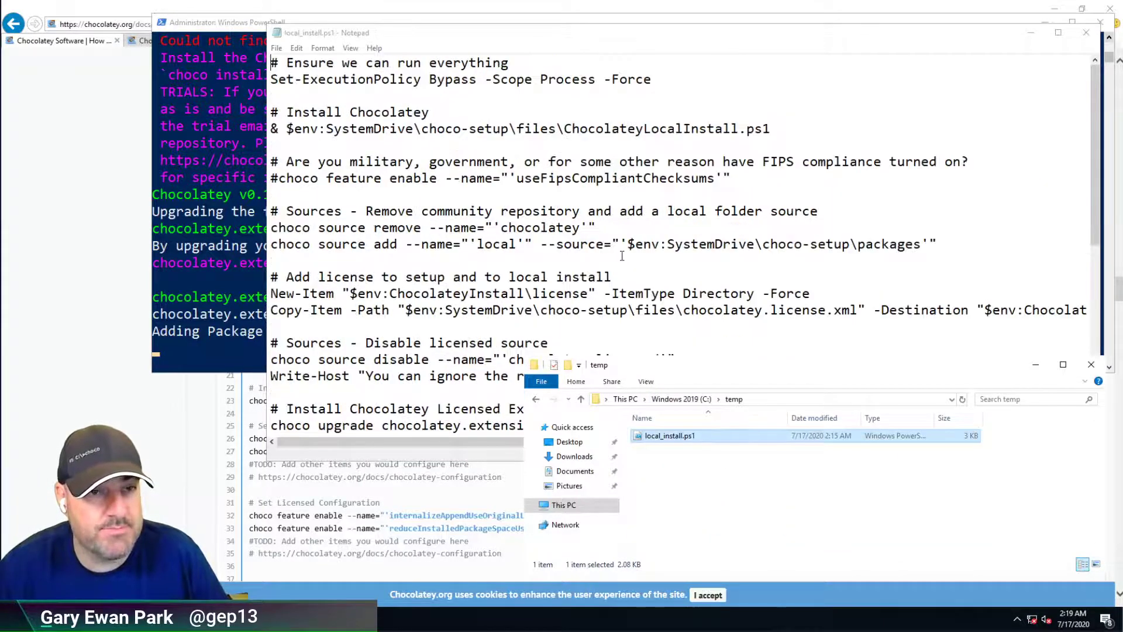
# Review local_install.ps1 from the license section to its end, highlighting the licensed extension upgrade and the choco config commands.
pyautogui.scroll(-4, 541, 247)
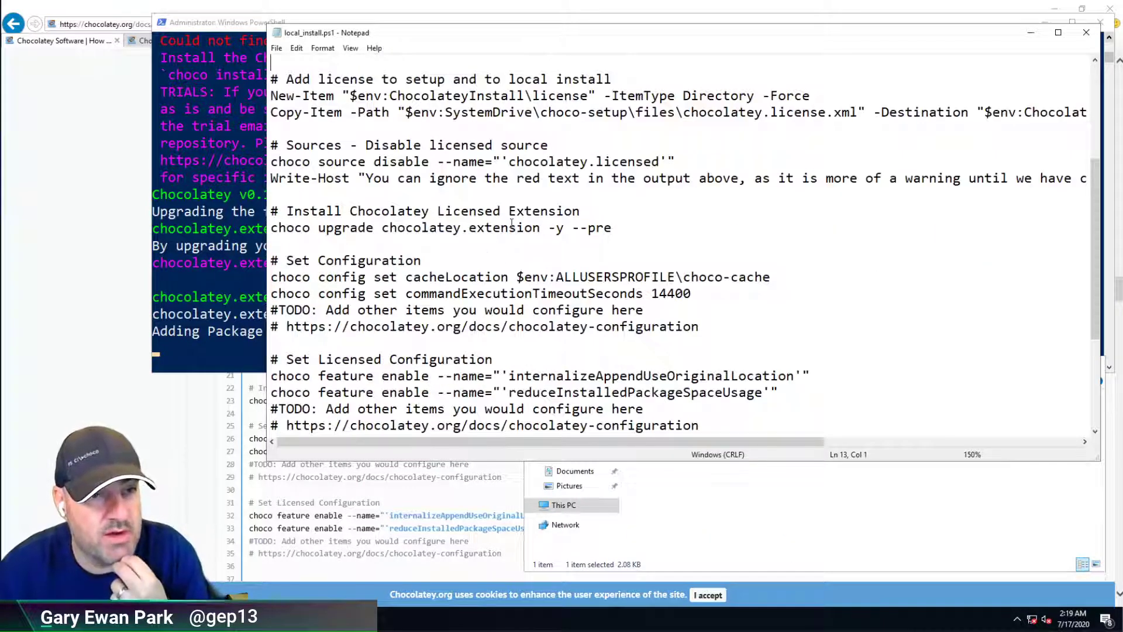
pyautogui.moveTo(653, 230); pyautogui.dragTo(352, 228)
pyautogui.moveTo(350, 277); pyautogui.dragTo(709, 304)
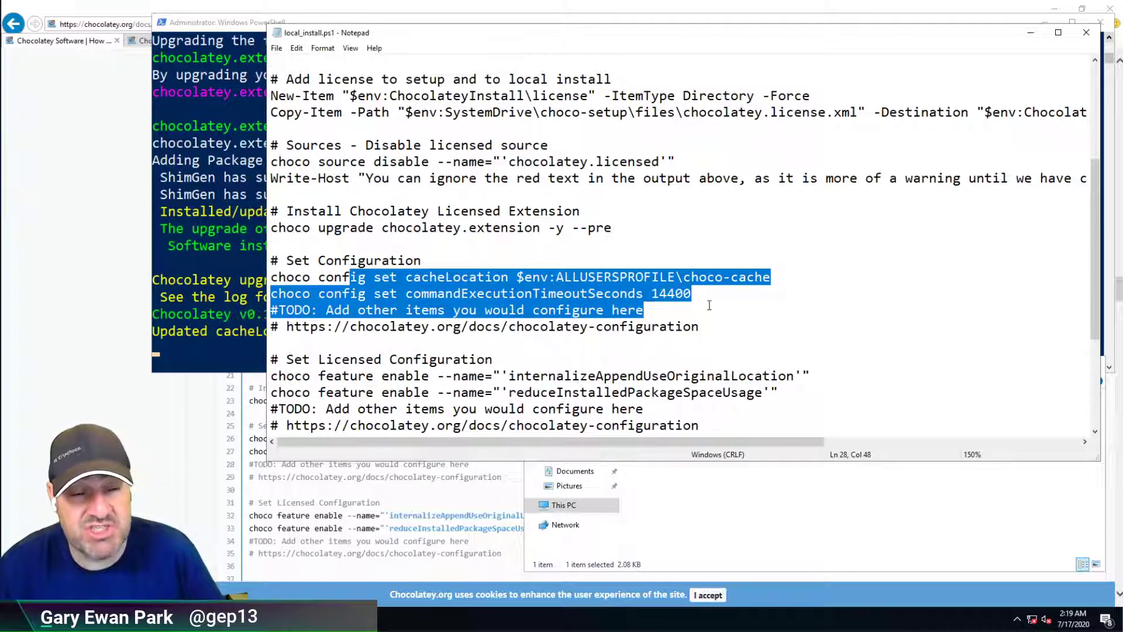
pyautogui.scroll(-2, 520, 316)
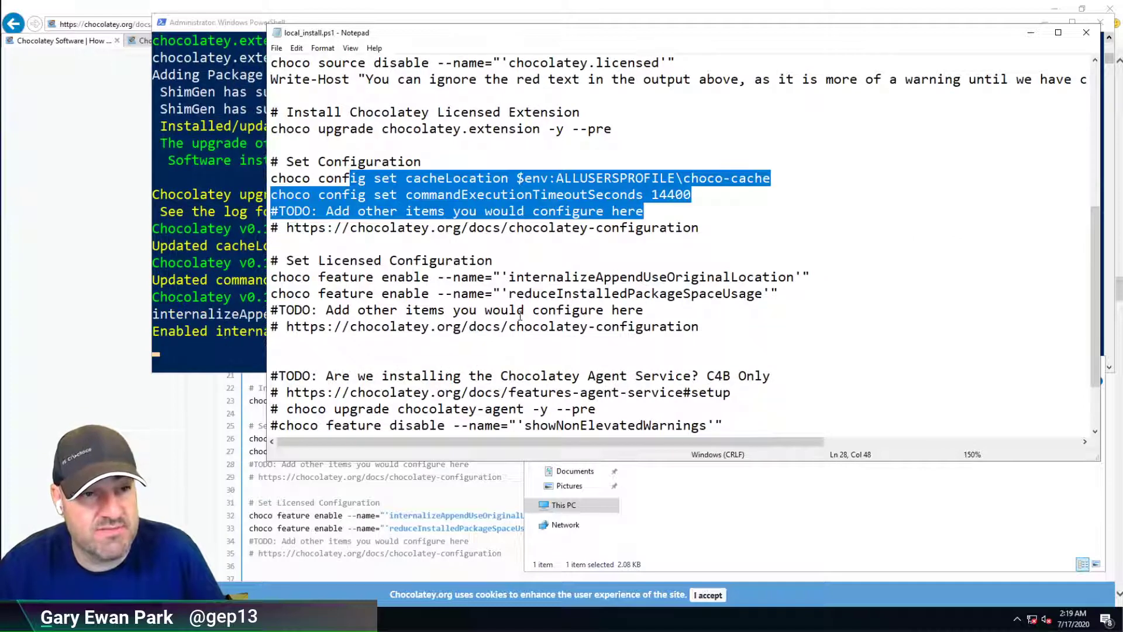
pyautogui.scroll(-2, 520, 316)
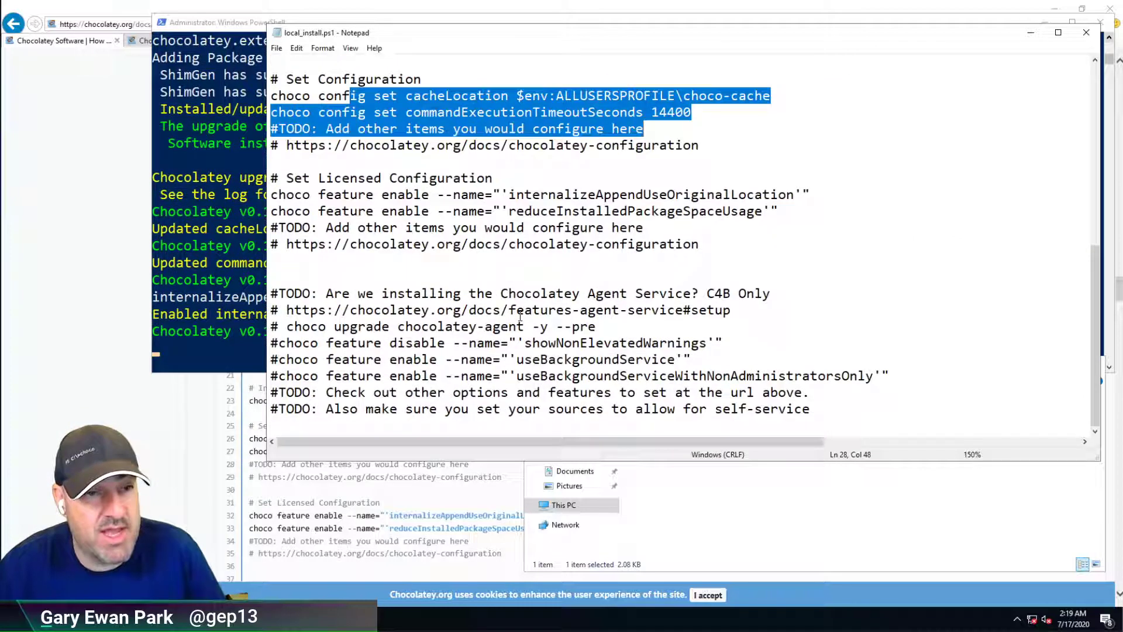
# Run choco in the PowerShell window and highlight the edition name in its version line.
pyautogui.click(231, 25)
pyautogui.write('choco')
pyautogui.press('Return')
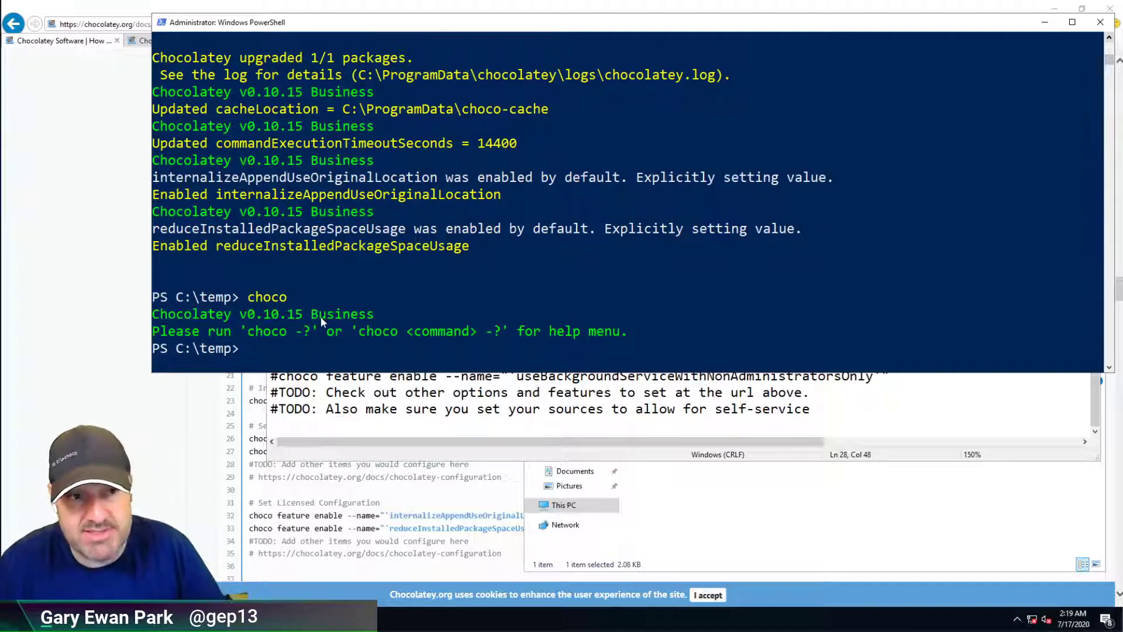
pyautogui.moveTo(320, 316); pyautogui.dragTo(388, 318)
pyautogui.click(490, 314)
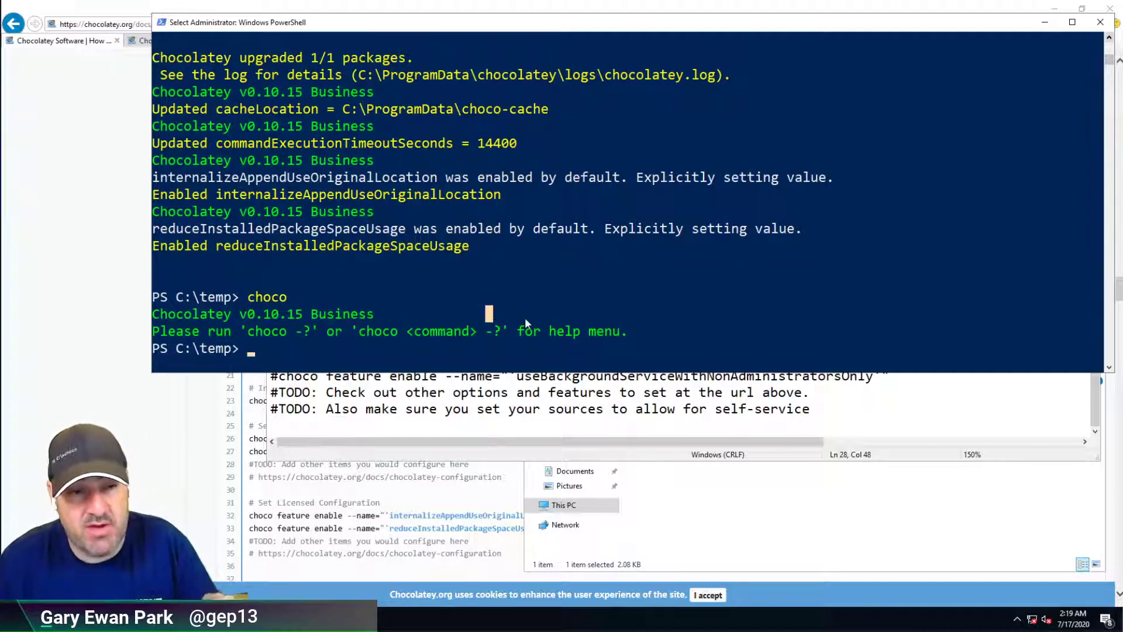